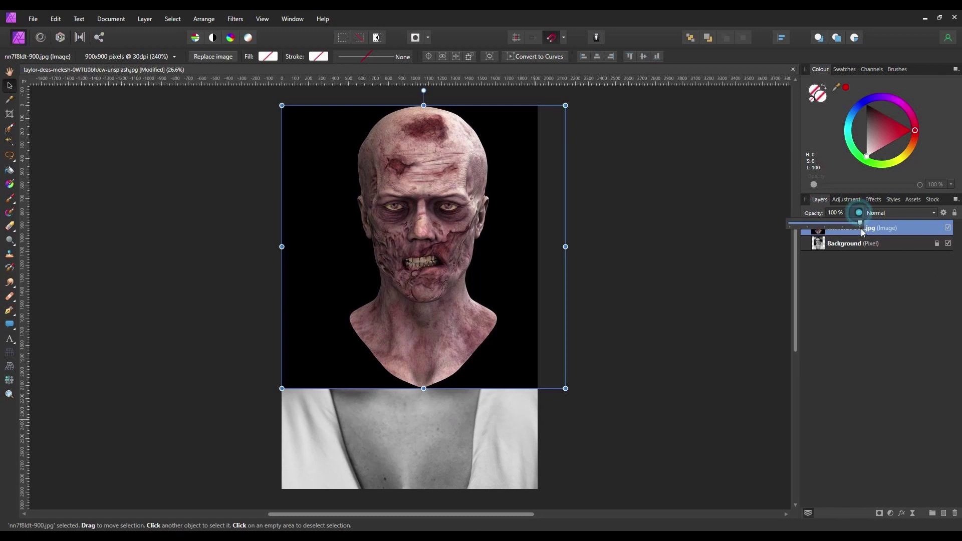
# - At 54% opacity, scale and move the zombie head until its nose lines up with the woman's
pyautogui.moveTo(863, 223); pyautogui.dragTo(829, 227)
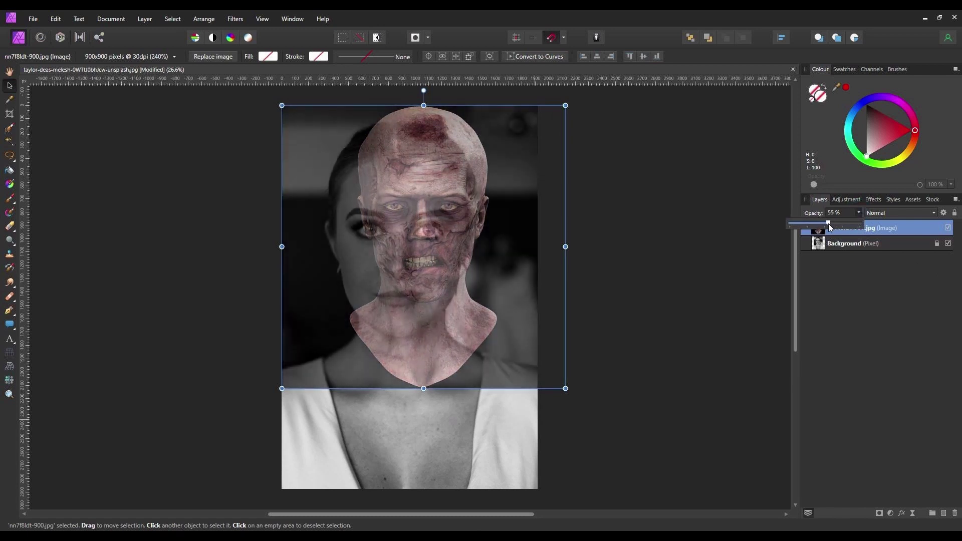
pyautogui.moveTo(427, 231); pyautogui.dragTo(393, 242)
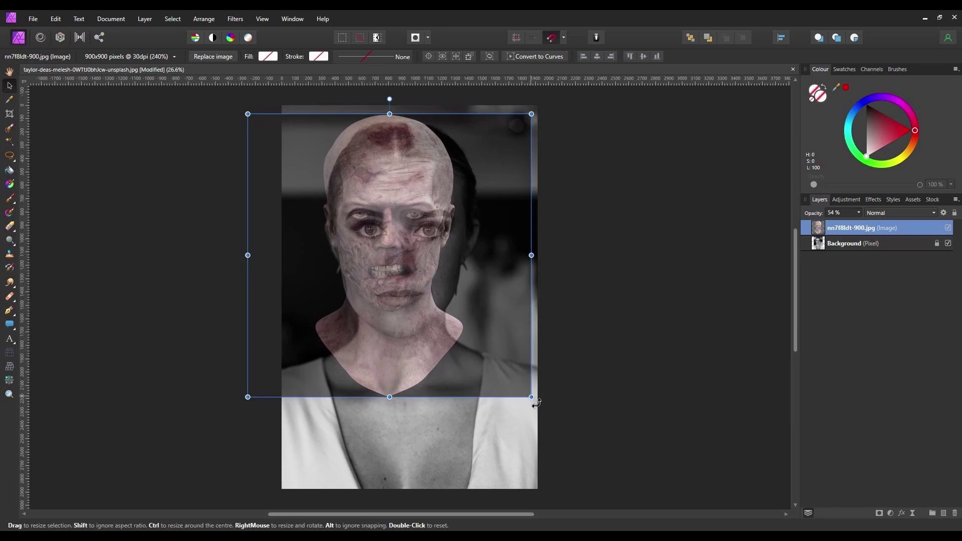
pyautogui.moveTo(531, 397); pyautogui.dragTo(580, 445)
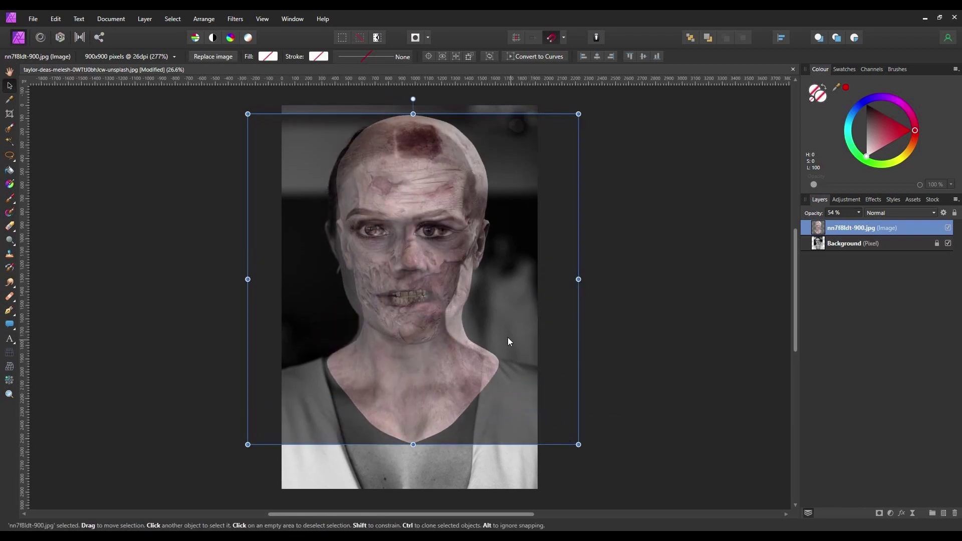
pyautogui.moveTo(507, 338)
pyautogui.mouseDown()
pyautogui.moveTo(493, 333)
pyautogui.moveTo(495, 345)
pyautogui.mouseUp()
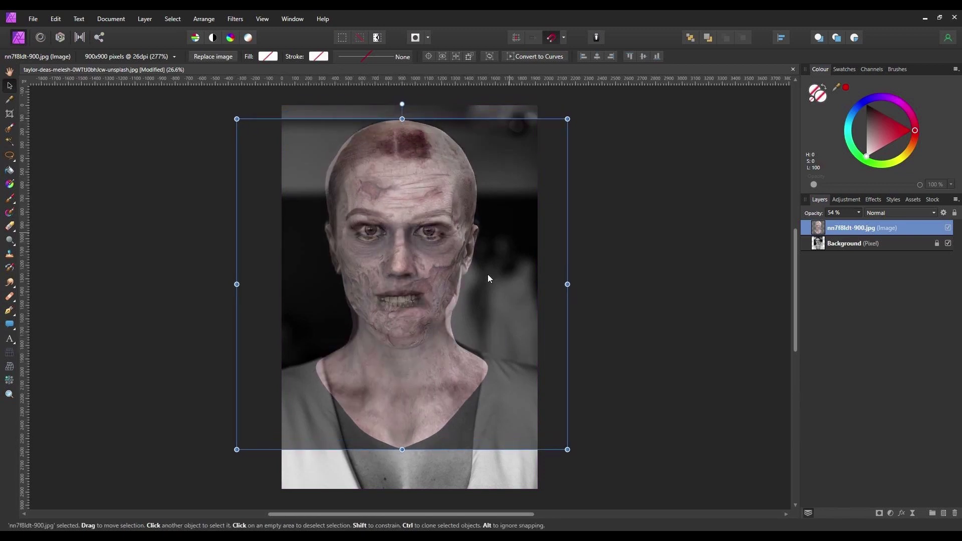
pyautogui.moveTo(441, 280); pyautogui.dragTo(443, 278)
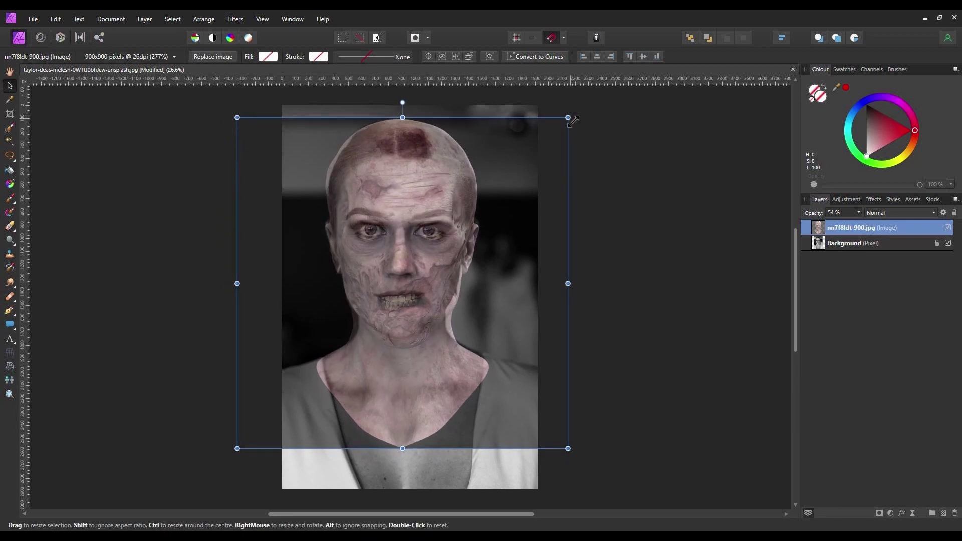
pyautogui.moveTo(567, 116); pyautogui.dragTo(576, 109)
pyautogui.moveTo(394, 271); pyautogui.dragTo(391, 273)
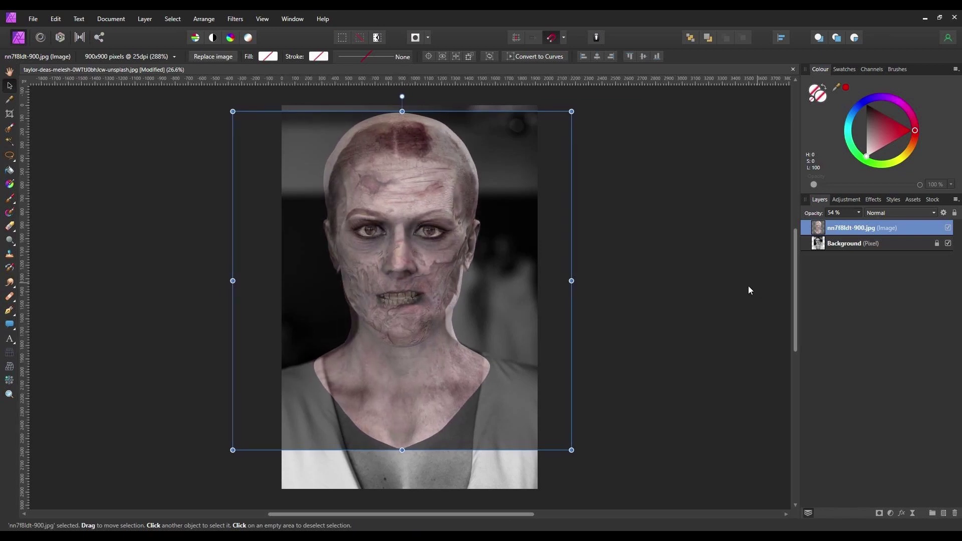
# - Set the zombie layer's opacity back to 100%
pyautogui.click(859, 215)
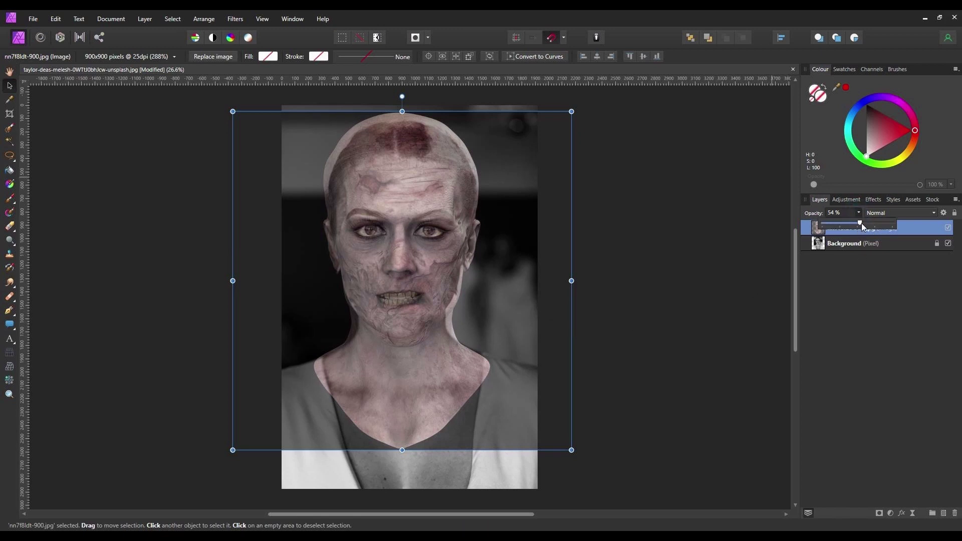
pyautogui.moveTo(861, 224); pyautogui.dragTo(909, 225)
pyautogui.click(872, 290)
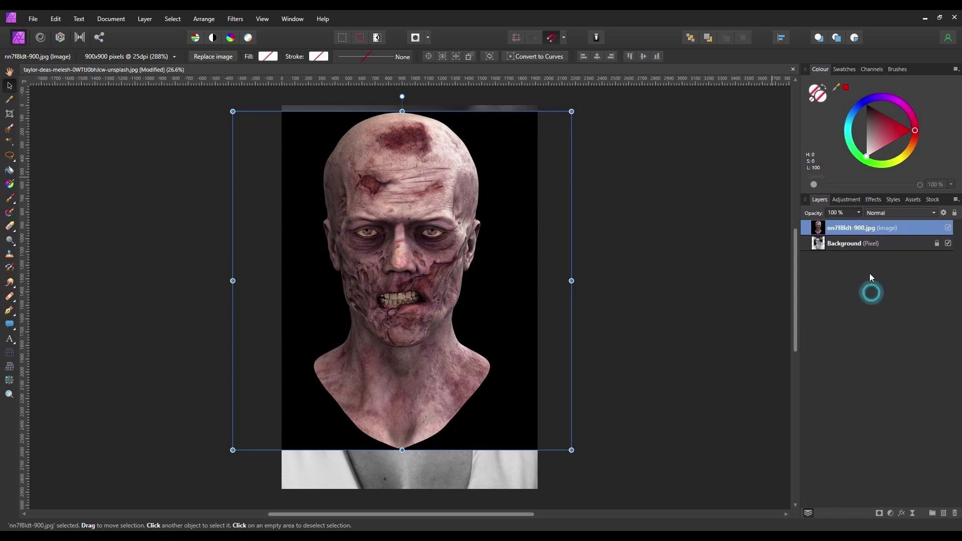
# - Rasterise the zombie layer, add a mask and invert it to black so only the woman shows
pyautogui.click(900, 230)
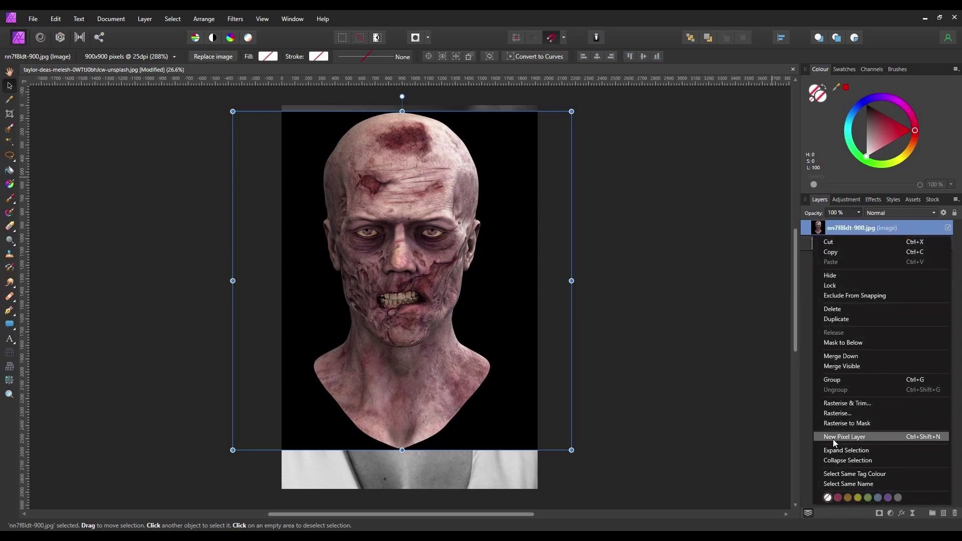
pyautogui.click(846, 414)
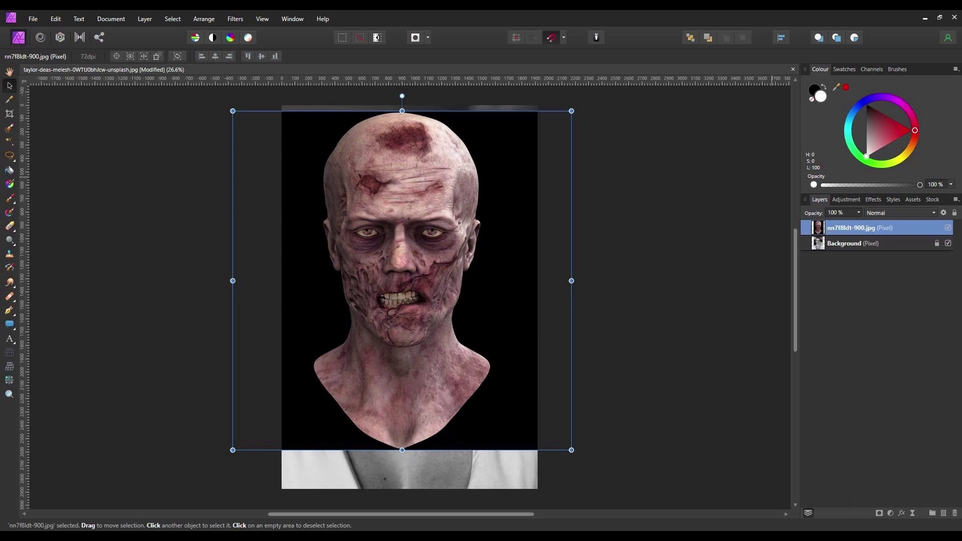
pyautogui.click(880, 514)
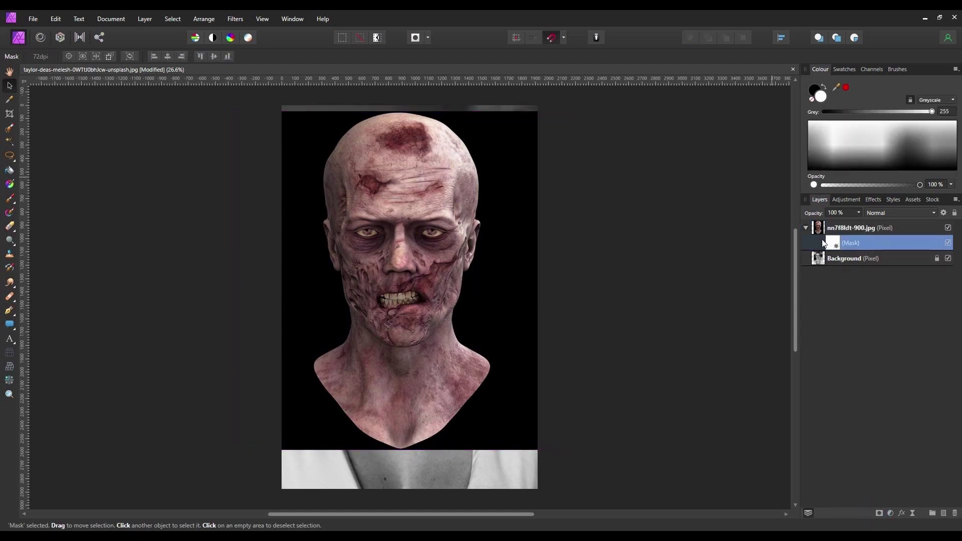
pyautogui.moveTo(837, 248)
pyautogui.mouseDown()
pyautogui.moveTo(830, 254)
pyautogui.moveTo(831, 236)
pyautogui.moveTo(834, 243)
pyautogui.mouseUp()
pyautogui.keyDown('alt'); pyautogui.click(834, 244); pyautogui.keyUp('alt')
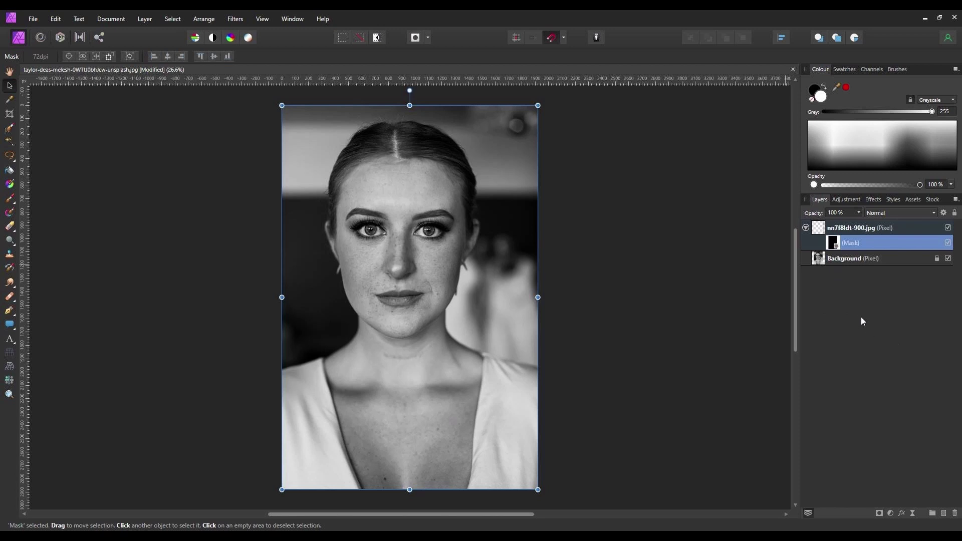
# - Select the Paint Brush with the 512 Round Light Brush preset, 15% flow and white colour
pyautogui.click(12, 200)
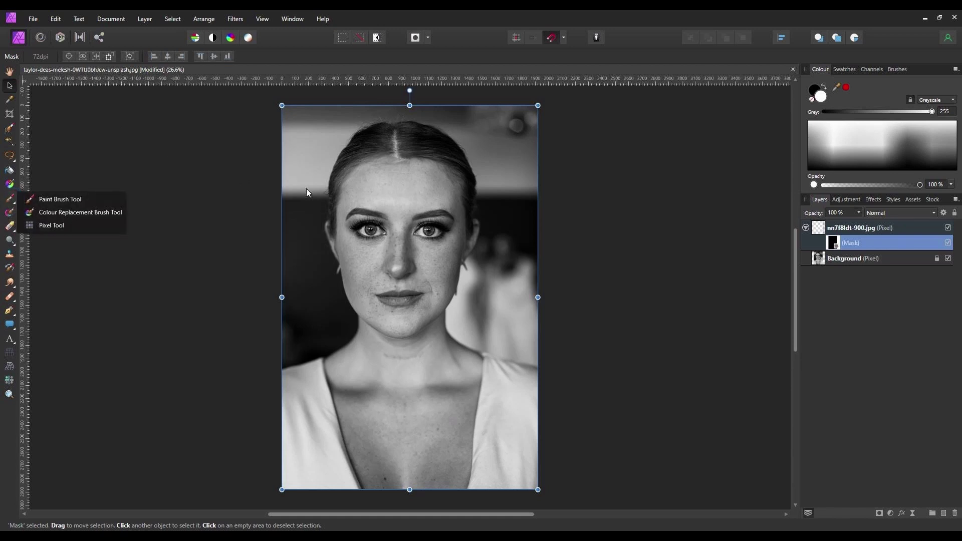
pyautogui.click(9, 199)
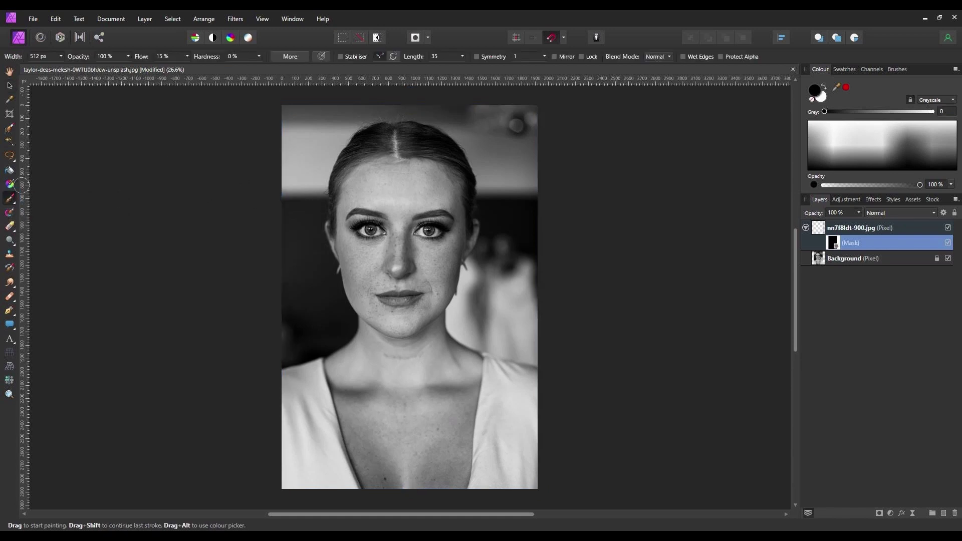
pyautogui.click(898, 71)
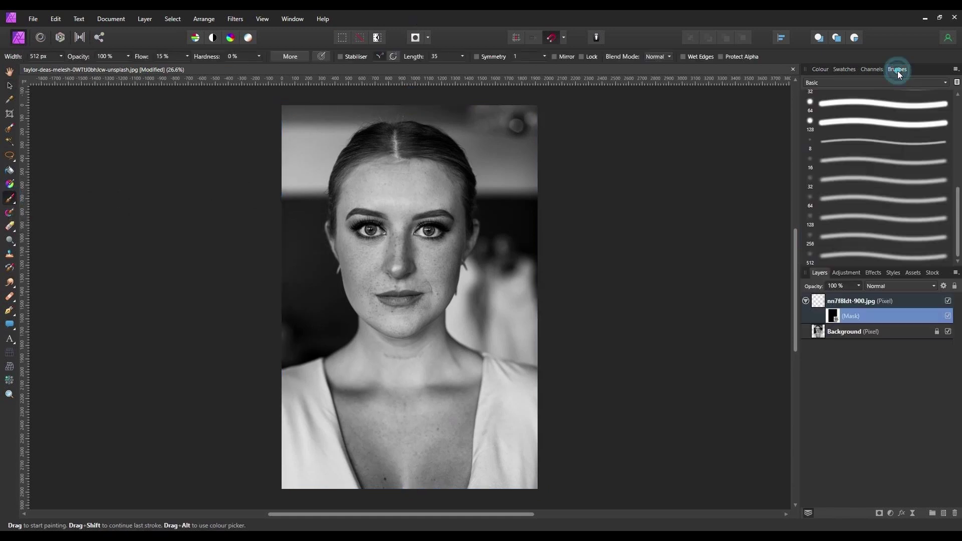
pyautogui.click(840, 253)
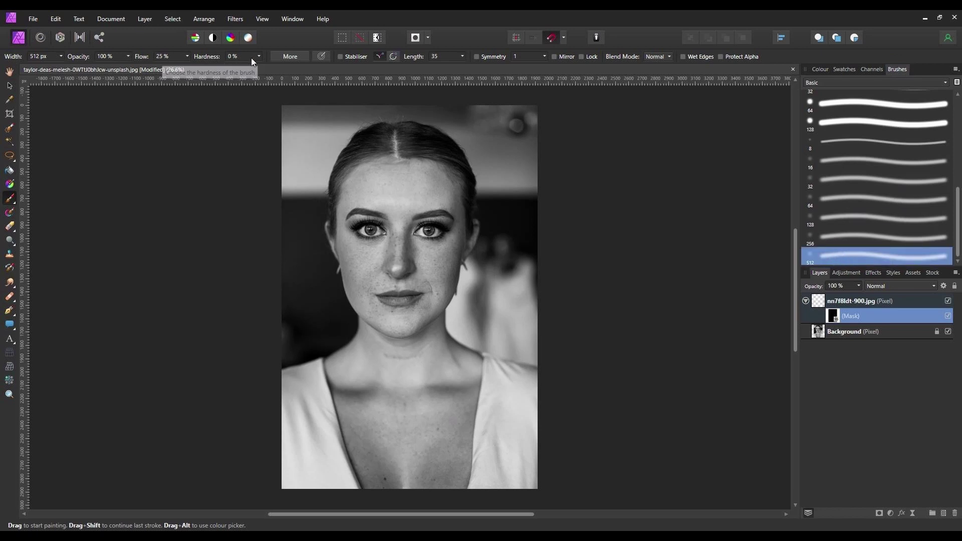
pyautogui.click(168, 57)
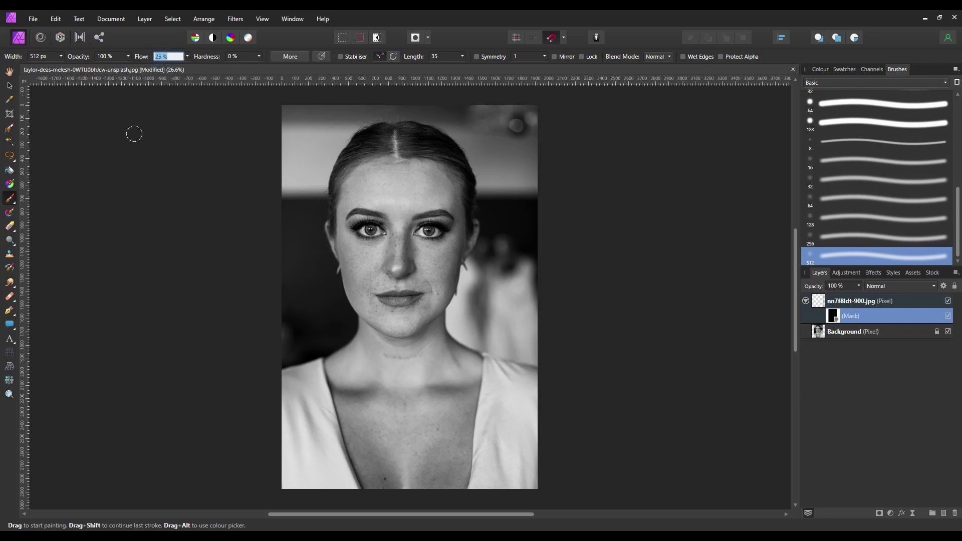
pyautogui.write('15')
pyautogui.press('Return')
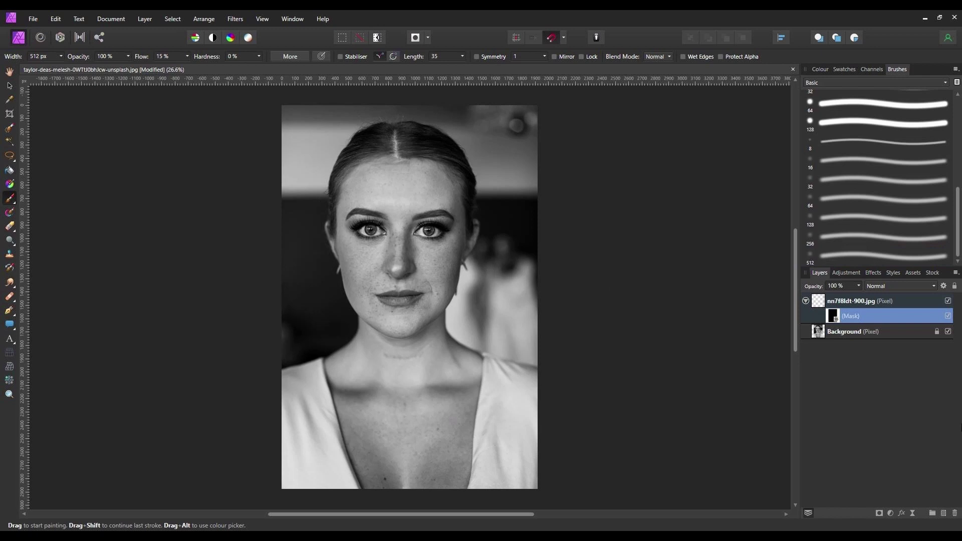
pyautogui.click(823, 69)
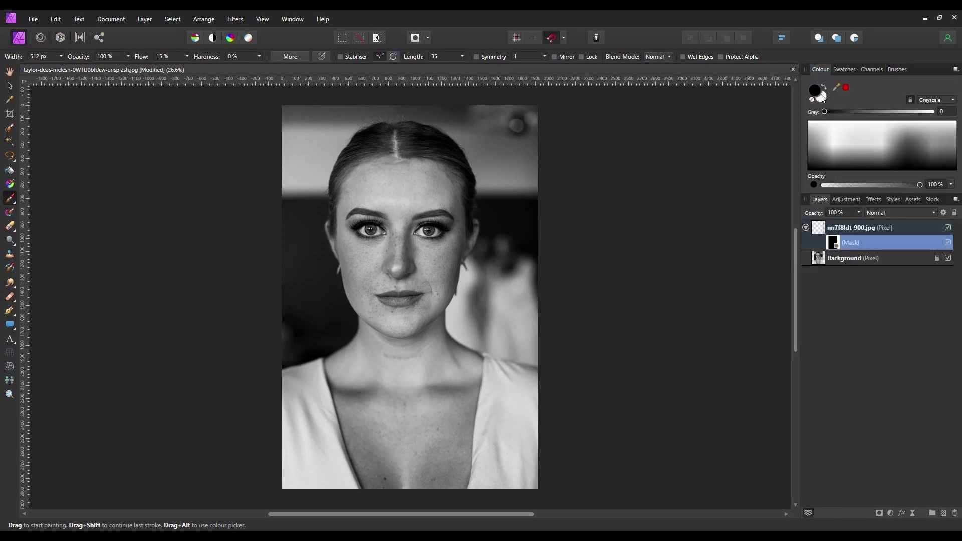
pyautogui.click(821, 95)
# - Paint white on the mask to reveal the forehead bruise and wounds around the mouth and cheek
pyautogui.scroll(5, 594, 164)
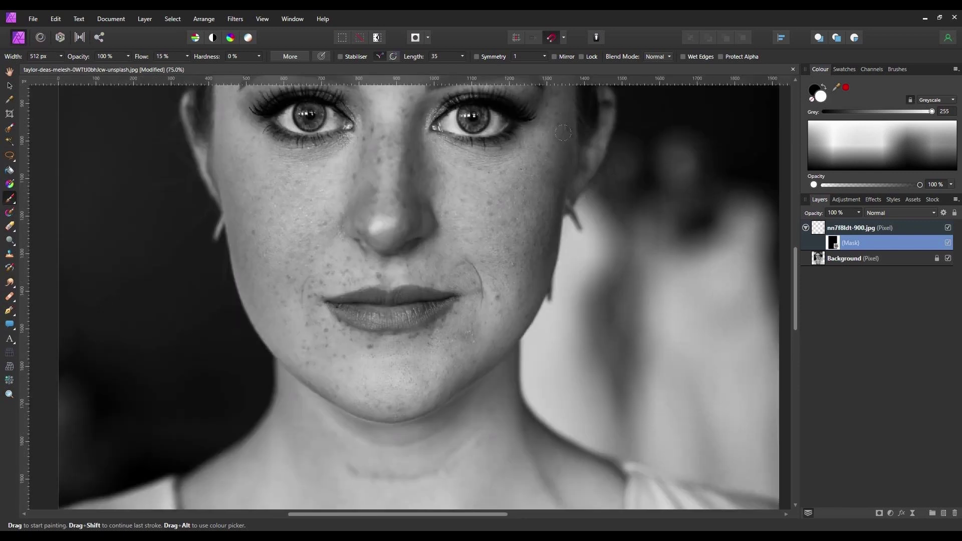
pyautogui.scroll(3, 576, 150)
pyautogui.scroll(2, 452, 201)
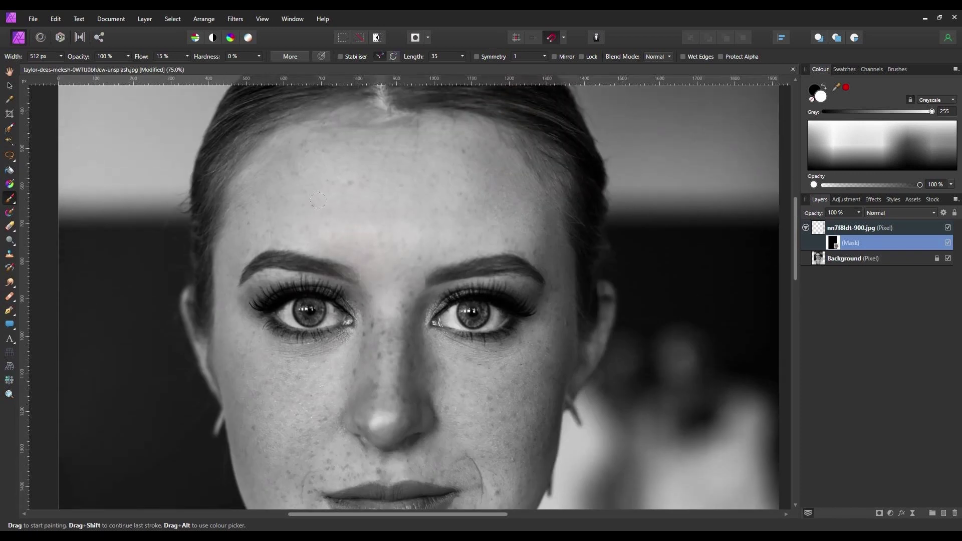
pyautogui.moveTo(330, 220)
pyautogui.mouseDown()
pyautogui.moveTo(285, 178)
pyautogui.moveTo(289, 141)
pyautogui.moveTo(261, 175)
pyautogui.moveTo(406, 185)
pyautogui.moveTo(398, 160)
pyautogui.moveTo(356, 152)
pyautogui.moveTo(369, 143)
pyautogui.moveTo(431, 190)
pyautogui.moveTo(463, 231)
pyautogui.moveTo(474, 266)
pyautogui.moveTo(462, 339)
pyautogui.moveTo(430, 344)
pyautogui.moveTo(377, 332)
pyautogui.moveTo(349, 292)
pyautogui.moveTo(357, 306)
pyautogui.moveTo(342, 359)
pyautogui.moveTo(353, 395)
pyautogui.moveTo(302, 275)
pyautogui.moveTo(304, 191)
pyautogui.moveTo(238, 214)
pyautogui.moveTo(249, 178)
pyautogui.moveTo(246, 203)
pyautogui.moveTo(279, 155)
pyautogui.moveTo(330, 142)
pyautogui.mouseUp()
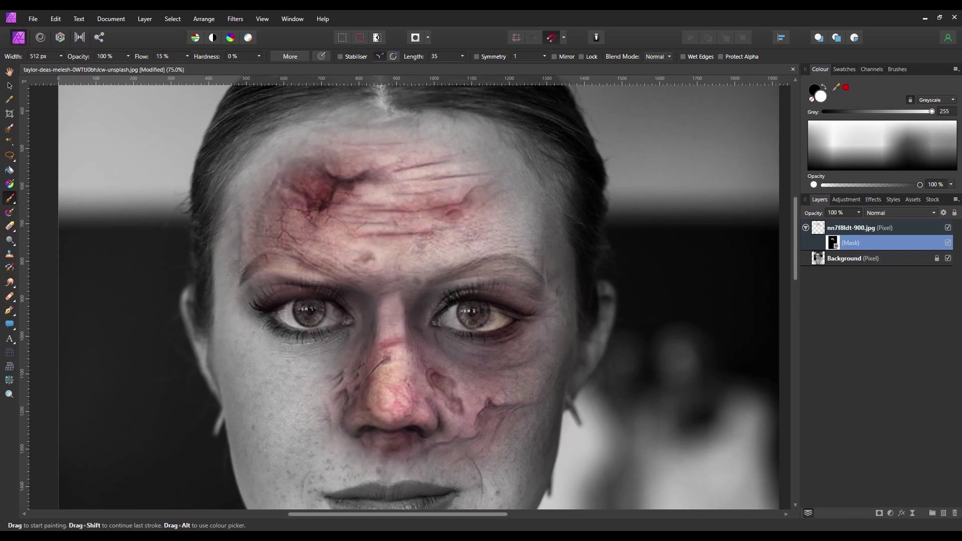
pyautogui.moveTo(234, 267)
pyautogui.mouseDown()
pyautogui.moveTo(306, 451)
pyautogui.moveTo(321, 436)
pyautogui.mouseUp()
pyautogui.scroll(-3, 380, 240)
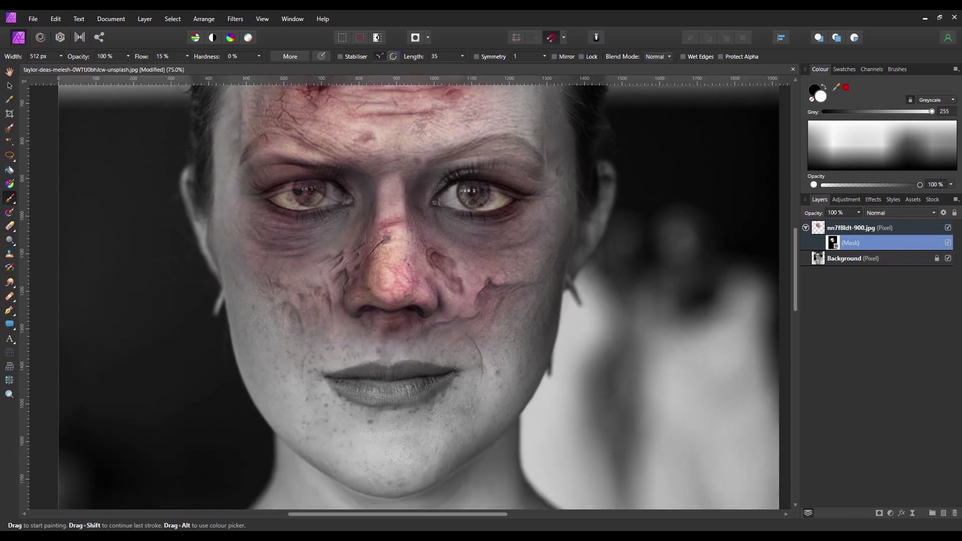
pyautogui.scroll(-1, 375, 239)
pyautogui.moveTo(440, 247)
pyautogui.mouseDown()
pyautogui.moveTo(476, 290)
pyautogui.moveTo(384, 303)
pyautogui.moveTo(442, 351)
pyautogui.moveTo(381, 396)
pyautogui.moveTo(331, 381)
pyautogui.moveTo(253, 221)
pyautogui.moveTo(291, 295)
pyautogui.moveTo(496, 316)
pyautogui.moveTo(501, 336)
pyautogui.mouseUp()
pyautogui.moveTo(351, 351); pyautogui.dragTo(291, 296)
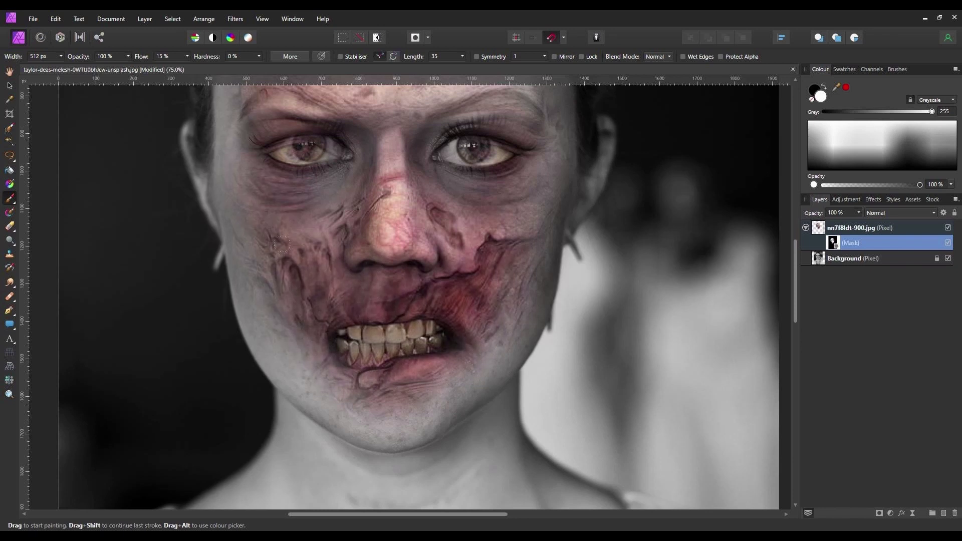
pyautogui.scroll(-2, 281, 245)
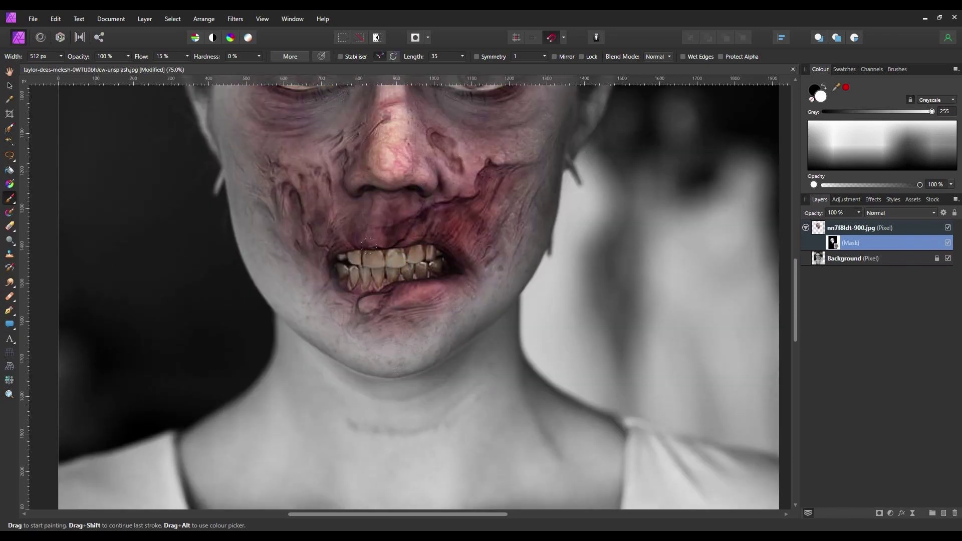
pyautogui.moveTo(343, 245)
pyautogui.mouseDown()
pyautogui.moveTo(275, 196)
pyautogui.moveTo(271, 165)
pyautogui.mouseUp()
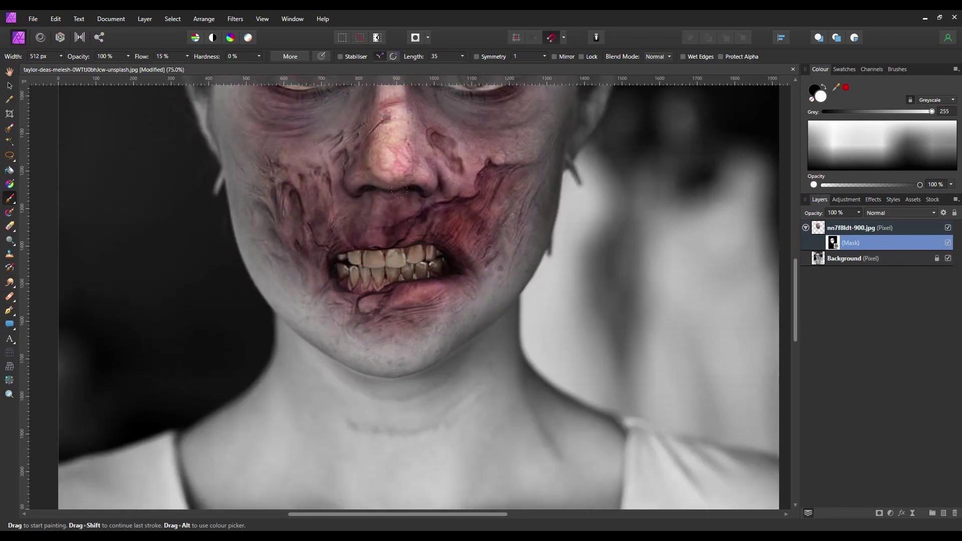
# - Reveal more zombie skin below the right eye, near the left temple, across cheek and neck
pyautogui.scroll(3, 399, 189)
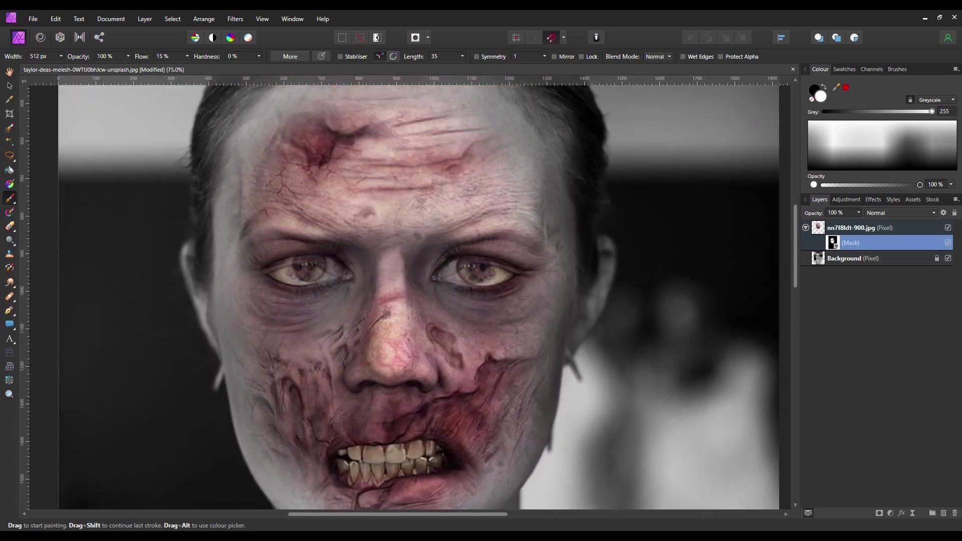
pyautogui.scroll(2, 523, 162)
pyautogui.moveTo(456, 286)
pyautogui.mouseDown()
pyautogui.moveTo(459, 305)
pyautogui.moveTo(357, 218)
pyautogui.moveTo(316, 293)
pyautogui.moveTo(323, 311)
pyautogui.moveTo(250, 299)
pyautogui.moveTo(400, 200)
pyautogui.mouseUp()
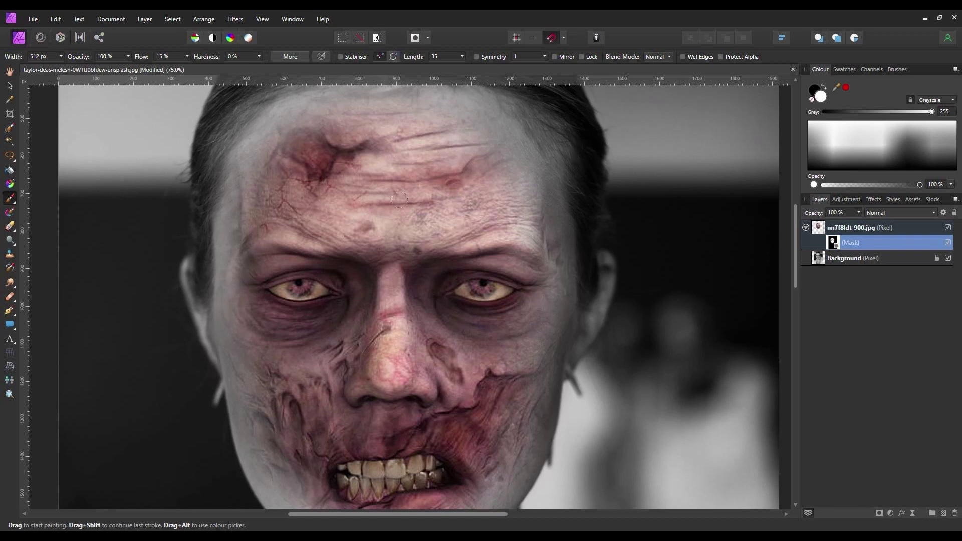
pyautogui.scroll(2, 421, 166)
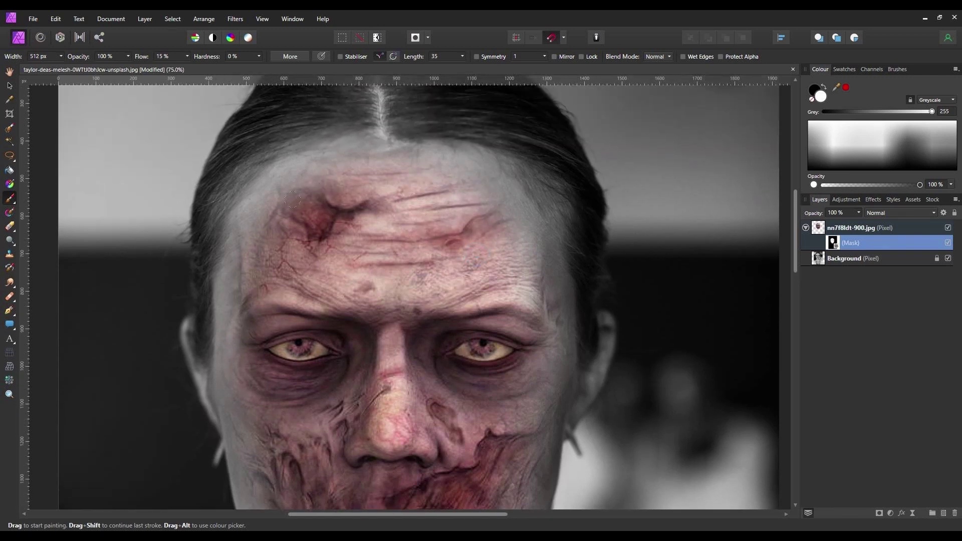
pyautogui.moveTo(252, 223); pyautogui.dragTo(233, 252)
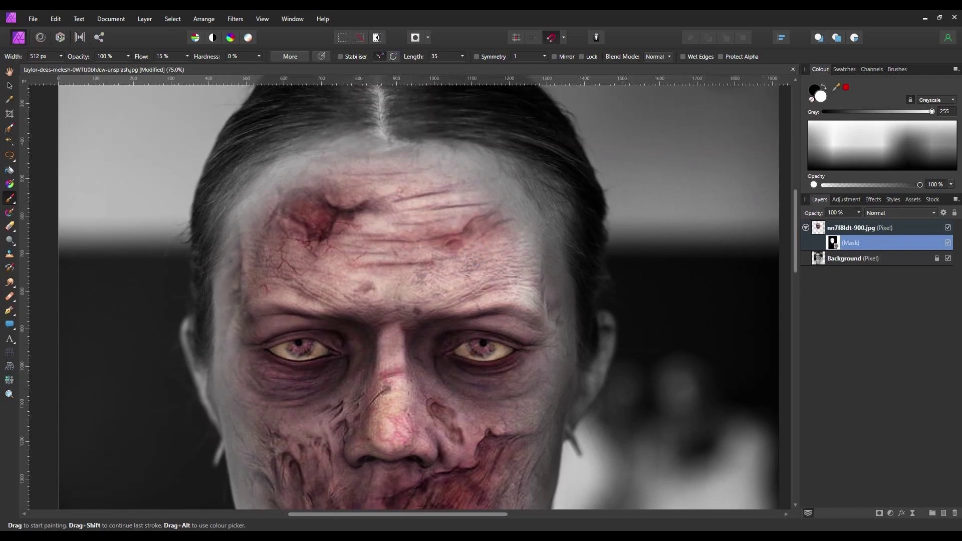
pyautogui.scroll(-2, 461, 261)
pyautogui.moveTo(337, 297); pyautogui.dragTo(283, 261)
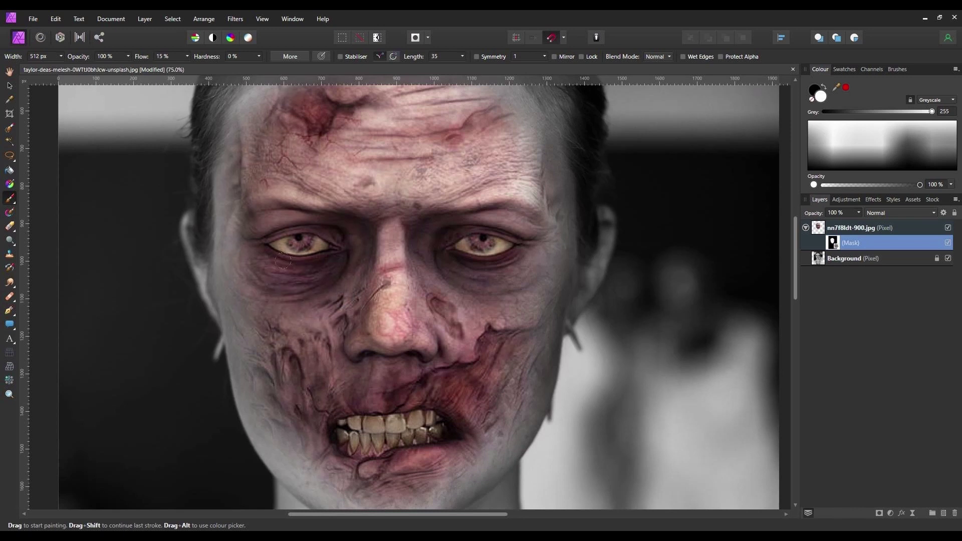
pyautogui.scroll(-5, 283, 334)
pyautogui.moveTo(426, 368)
pyautogui.mouseDown()
pyautogui.moveTo(430, 354)
pyautogui.moveTo(401, 315)
pyautogui.moveTo(461, 331)
pyautogui.moveTo(476, 300)
pyautogui.moveTo(299, 298)
pyautogui.moveTo(301, 361)
pyautogui.moveTo(276, 391)
pyautogui.moveTo(356, 438)
pyautogui.moveTo(521, 404)
pyautogui.moveTo(509, 344)
pyautogui.moveTo(438, 277)
pyautogui.moveTo(381, 381)
pyautogui.moveTo(291, 371)
pyautogui.moveTo(357, 360)
pyautogui.moveTo(486, 245)
pyautogui.mouseUp()
pyautogui.scroll(-2, 522, 404)
pyautogui.moveTo(460, 215)
pyautogui.mouseDown()
pyautogui.moveTo(566, 238)
pyautogui.moveTo(381, 271)
pyautogui.moveTo(351, 263)
pyautogui.mouseUp()
pyautogui.scroll(-2, 490, 239)
pyautogui.scroll(-1, 491, 239)
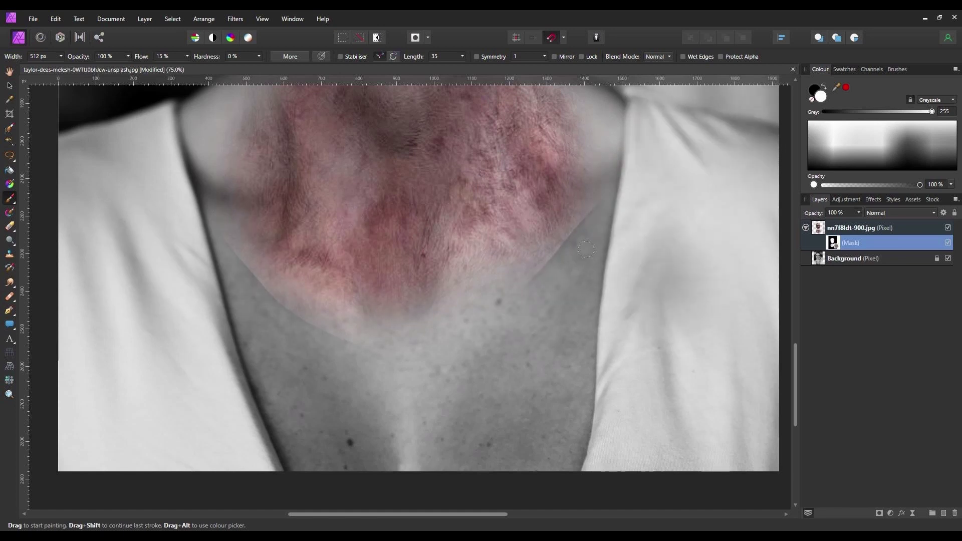
# - Paint black on the mask to soften the chest bruise's hard lower edge, then fit the image
pyautogui.press('x')
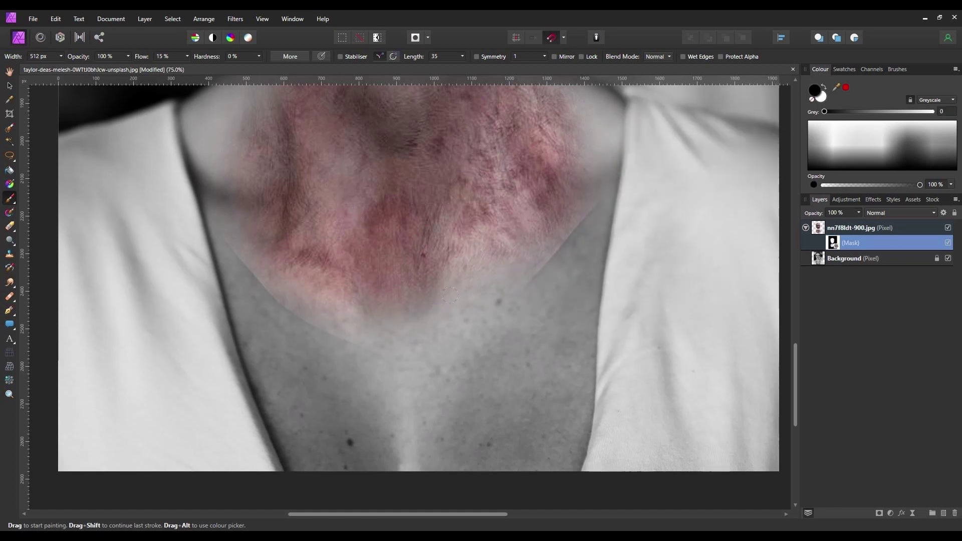
pyautogui.moveTo(490, 333); pyautogui.dragTo(525, 225)
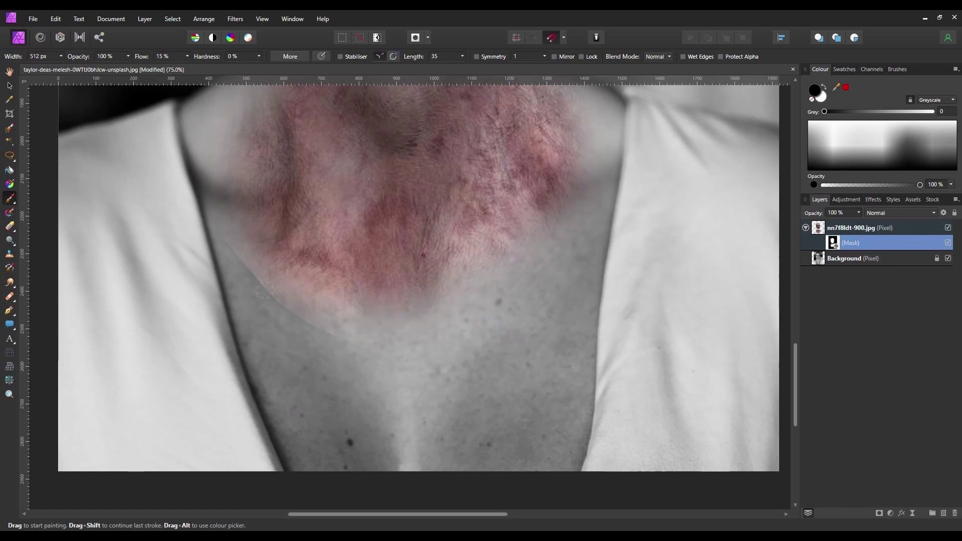
pyautogui.scroll(5, 425, 325)
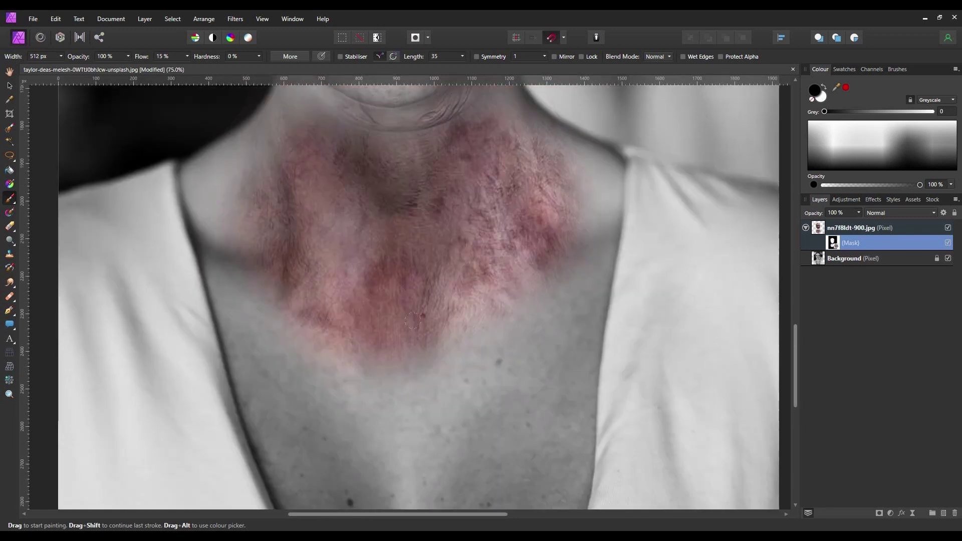
pyautogui.click(640, 349)
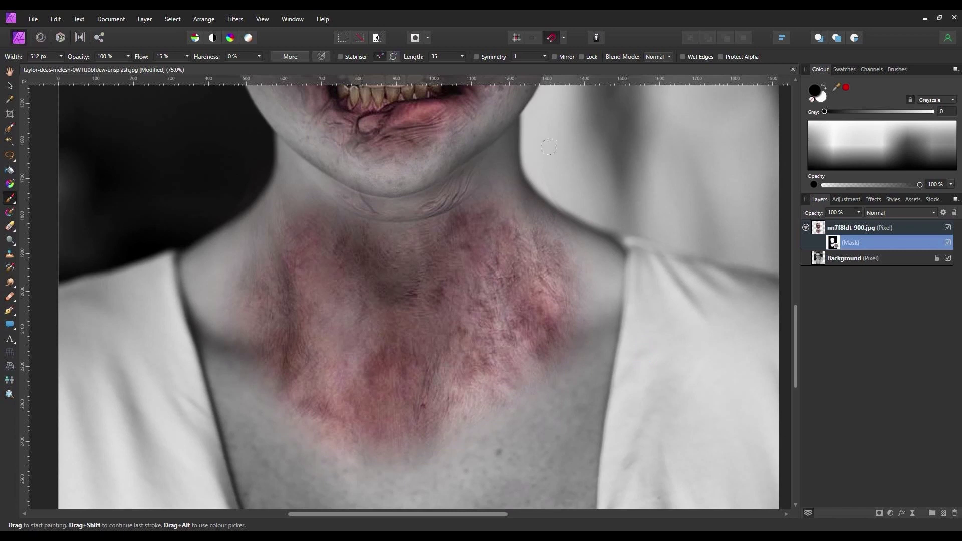
pyautogui.scroll(6, 171, 155)
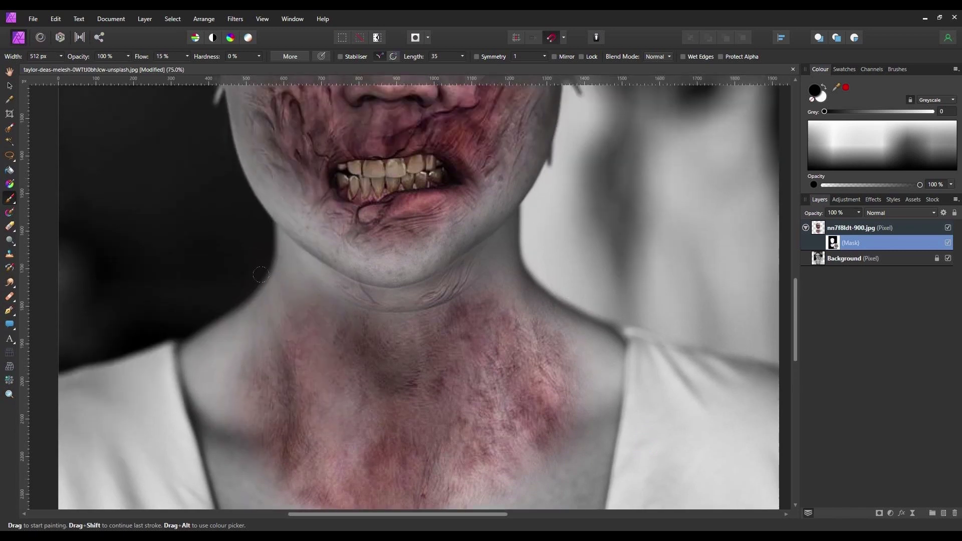
pyautogui.click(624, 302)
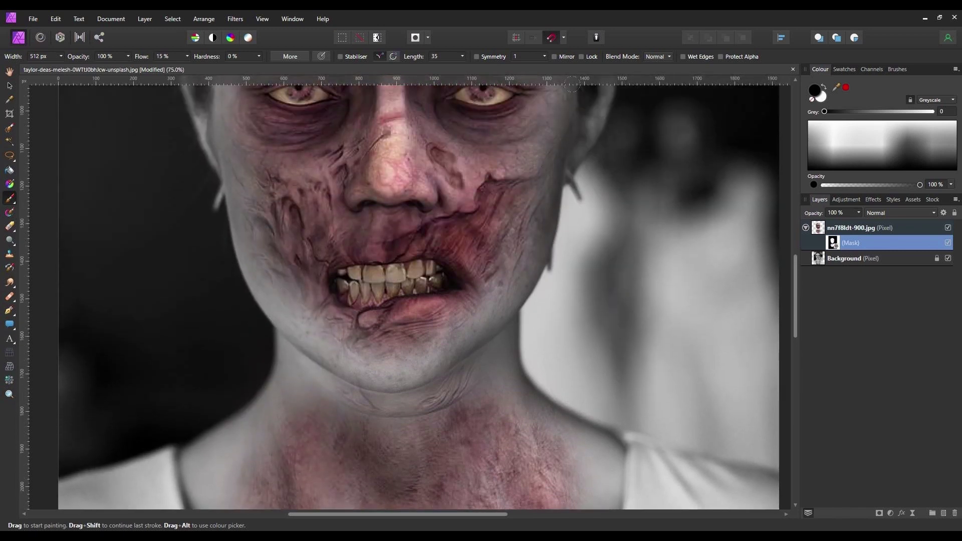
pyautogui.scroll(5, 633, 203)
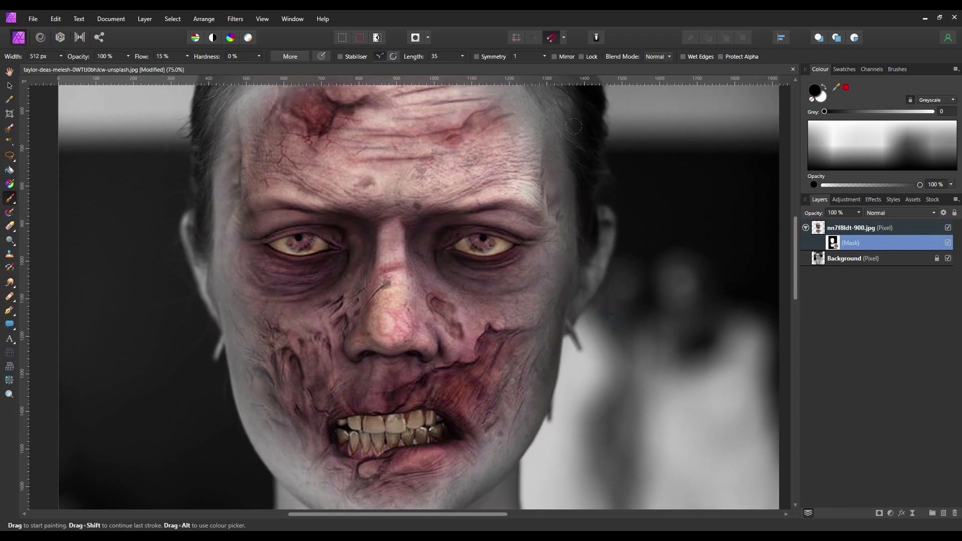
pyautogui.scroll(5, 571, 228)
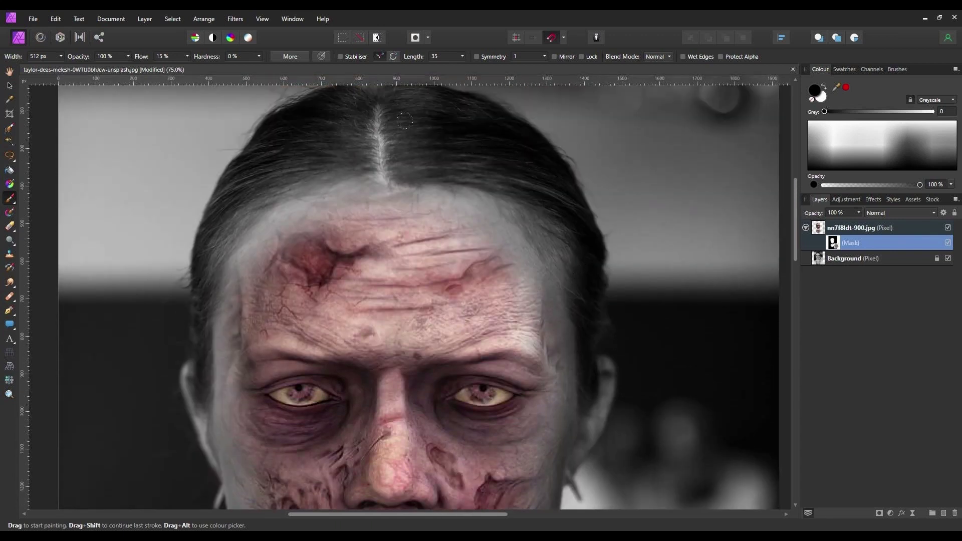
pyautogui.scroll(-6, 142, 388)
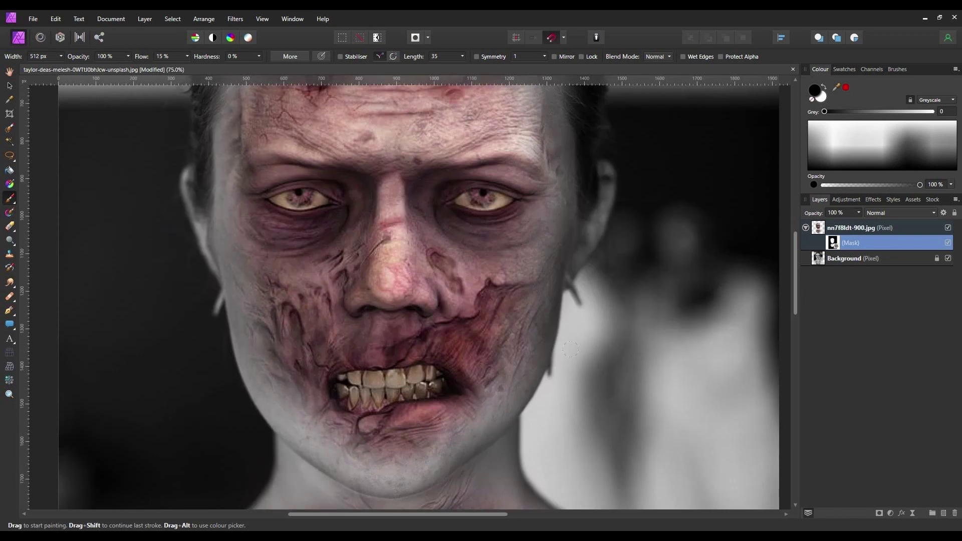
pyautogui.scroll(-2, 571, 350)
pyautogui.hotkey('ctrl', '0')
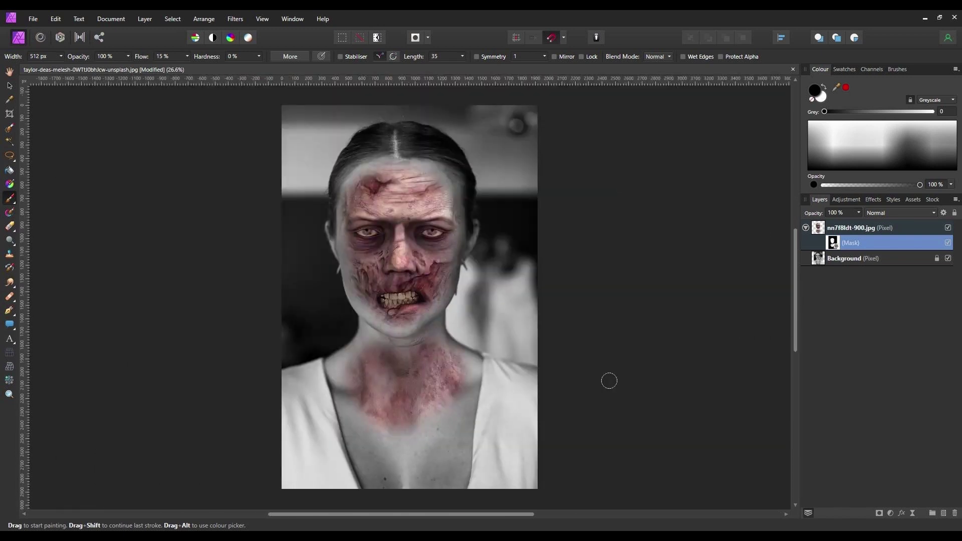
# - Add a Black & White adjustment above the portrait with Red 109%, Yellow 162%, Green 17%
pyautogui.click(824, 229)
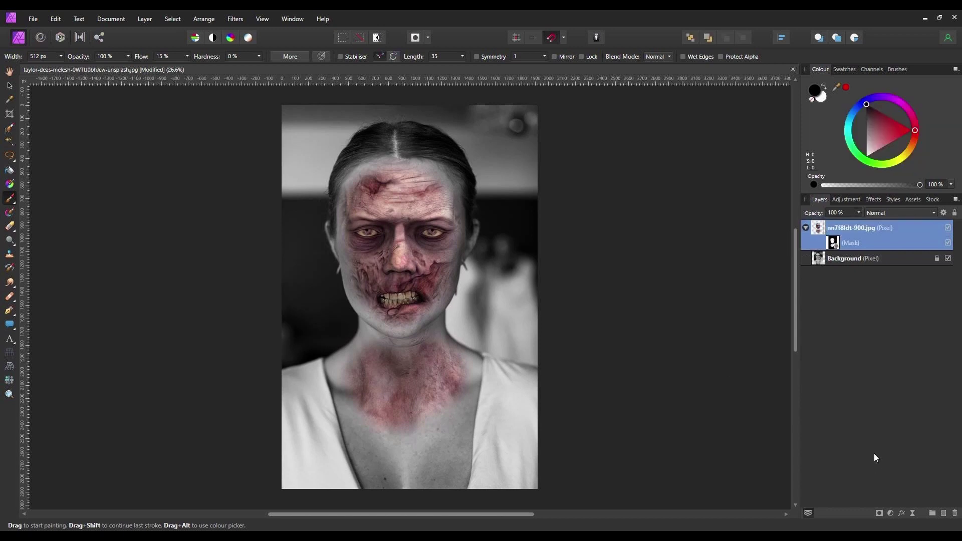
pyautogui.click(890, 513)
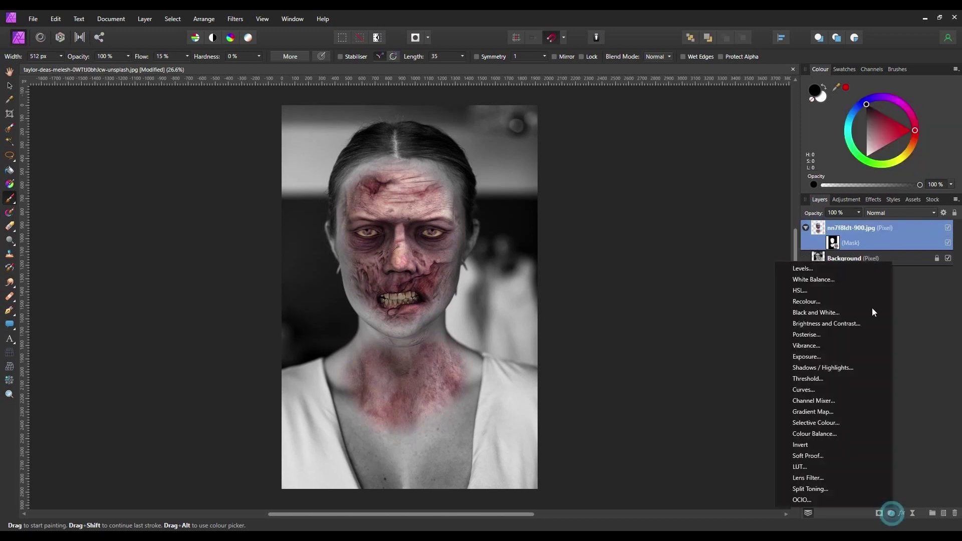
pyautogui.click(815, 313)
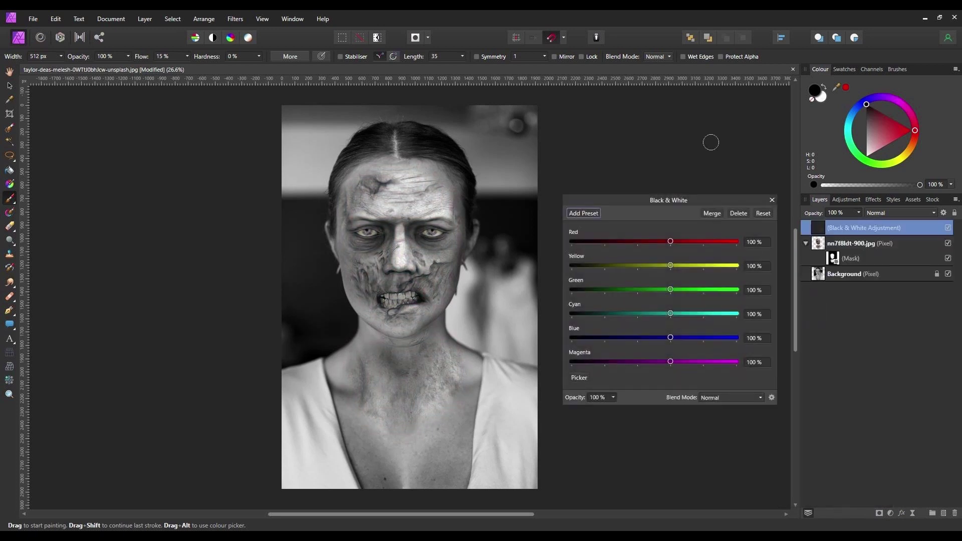
pyautogui.moveTo(657, 197); pyautogui.dragTo(633, 119)
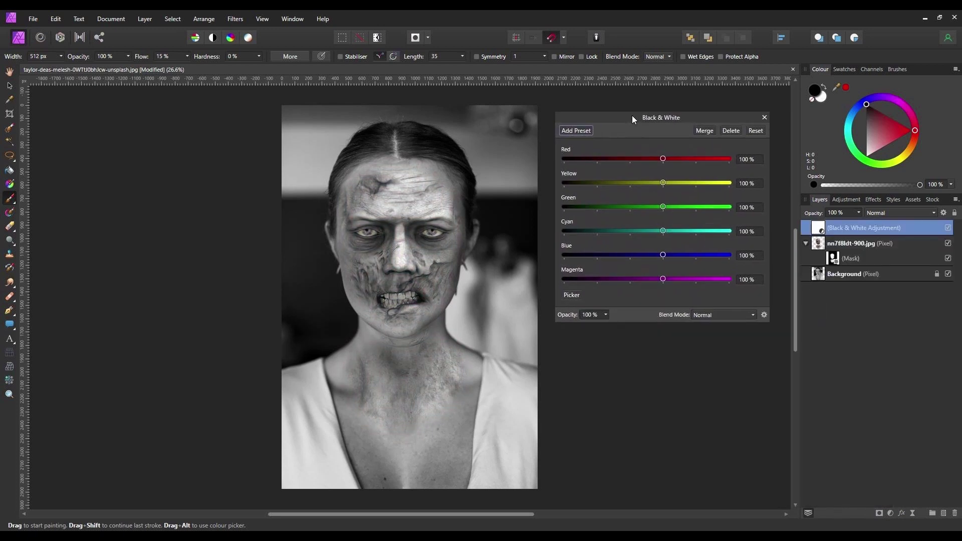
pyautogui.moveTo(663, 160); pyautogui.dragTo(637, 208)
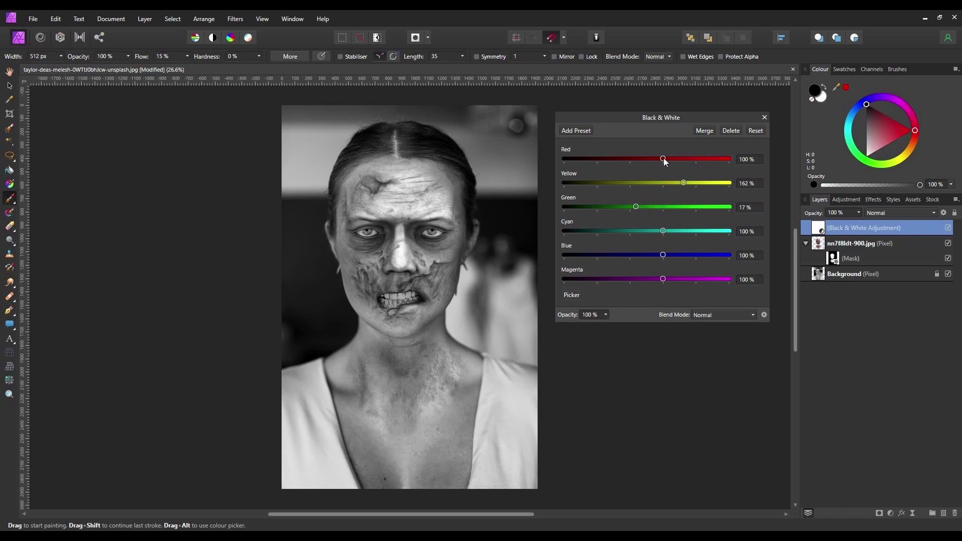
pyautogui.moveTo(663, 158)
pyautogui.mouseDown()
pyautogui.moveTo(654, 157)
pyautogui.moveTo(666, 157)
pyautogui.mouseUp()
pyautogui.moveTo(714, 143); pyautogui.dragTo(714, 142)
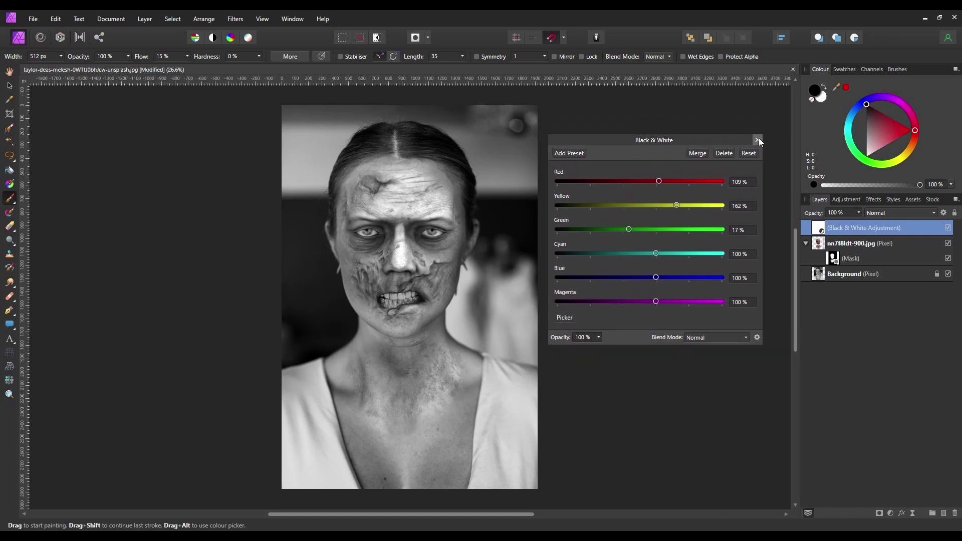
pyautogui.click(758, 141)
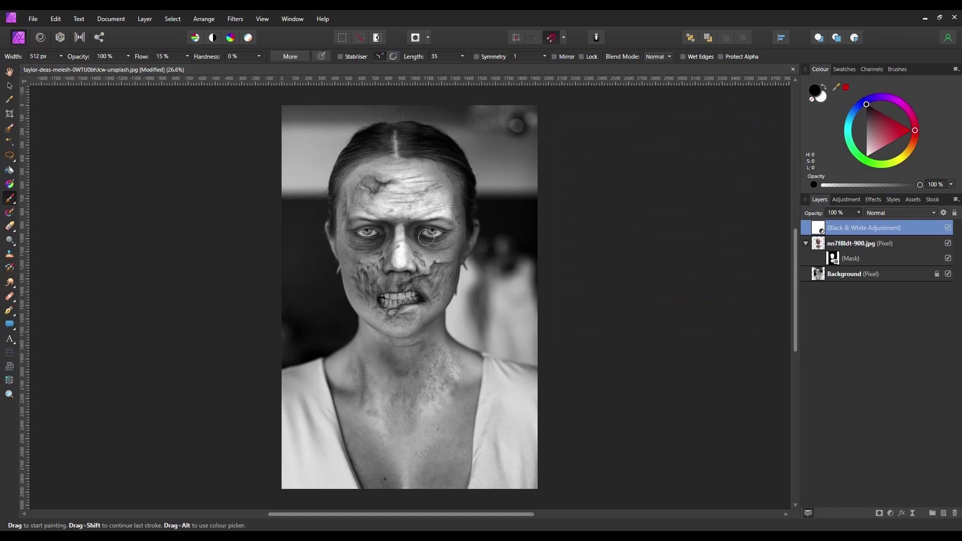
# - Choose the Hand tool for panning the view
pyautogui.click(9, 71)
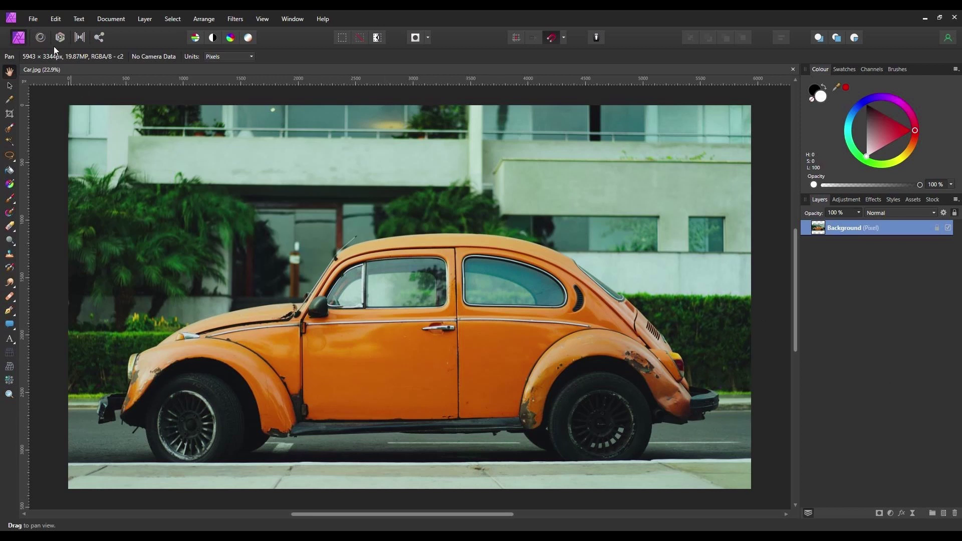
# - Place the rust 01 image into the document over the car door
pyautogui.click(33, 19)
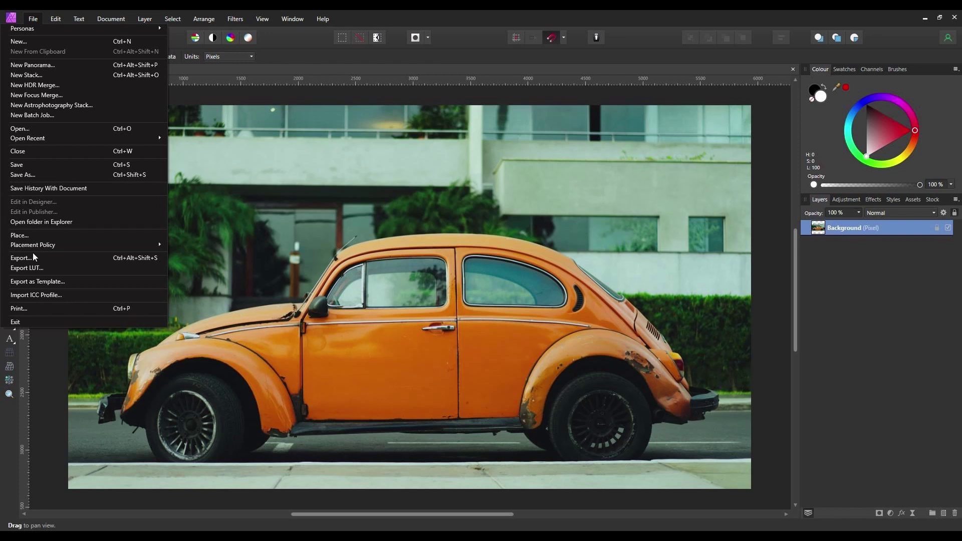
pyautogui.click(20, 235)
pyautogui.click(203, 158)
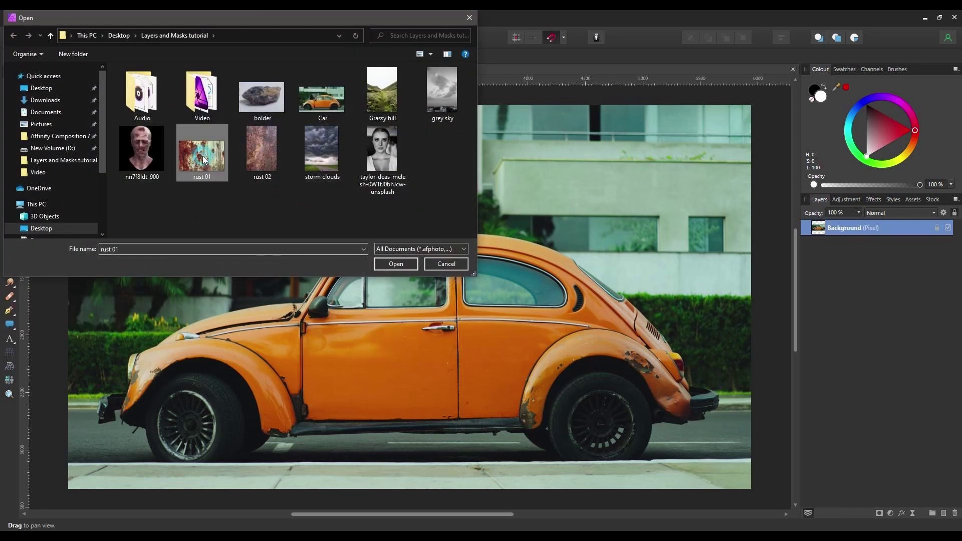
pyautogui.doubleClick(203, 159)
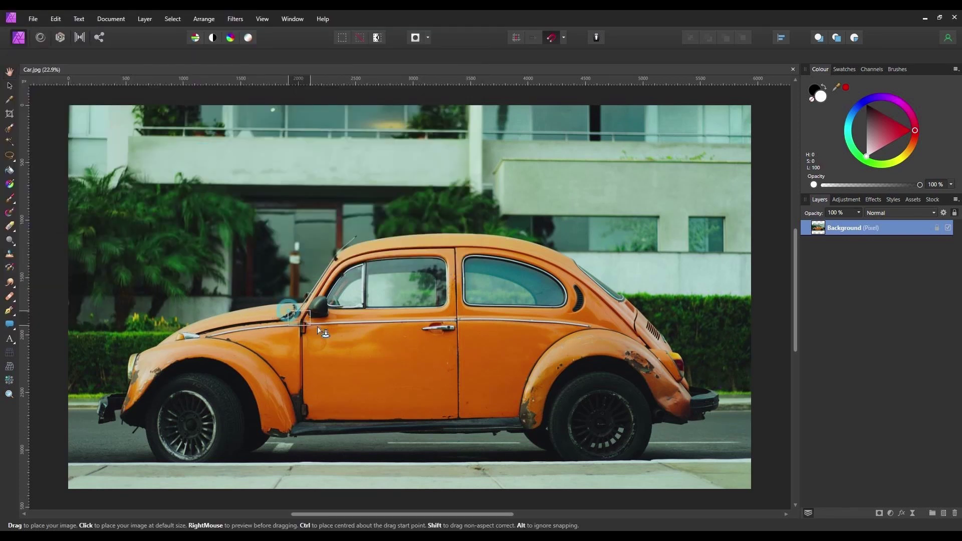
pyautogui.moveTo(318, 327); pyautogui.dragTo(482, 454)
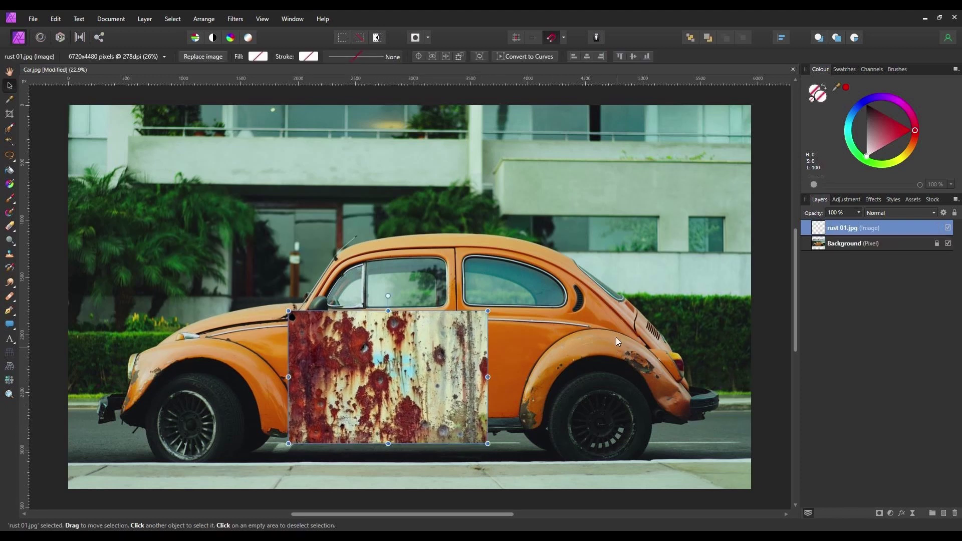
# - Preview the rust layer at 44% opacity to nudge it onto the door, then restore 100%
pyautogui.click(859, 213)
pyautogui.moveTo(861, 224); pyautogui.dragTo(822, 232)
pyautogui.moveTo(341, 381)
pyautogui.mouseDown()
pyautogui.moveTo(349, 375)
pyautogui.moveTo(338, 371)
pyautogui.mouseUp()
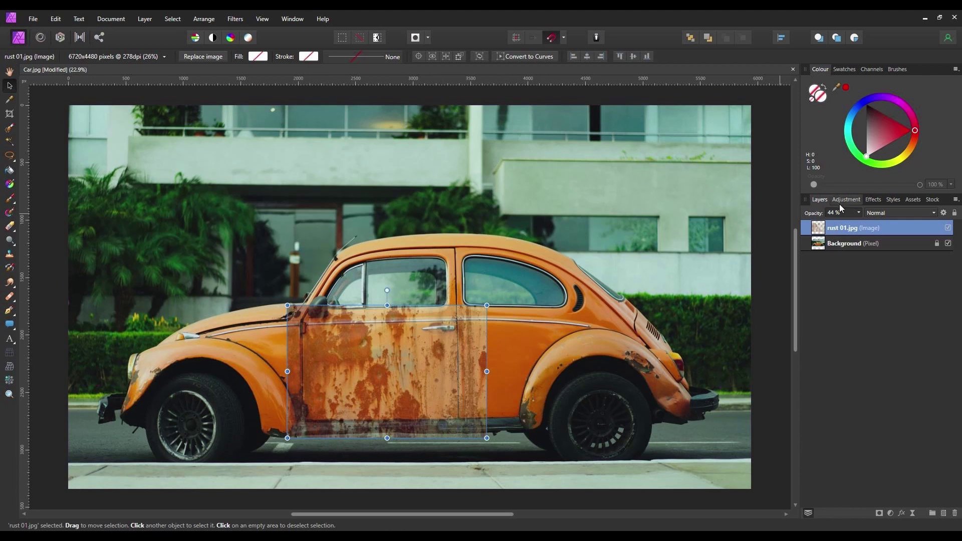
pyautogui.click(859, 213)
pyautogui.moveTo(859, 224); pyautogui.dragTo(931, 243)
pyautogui.click(922, 228)
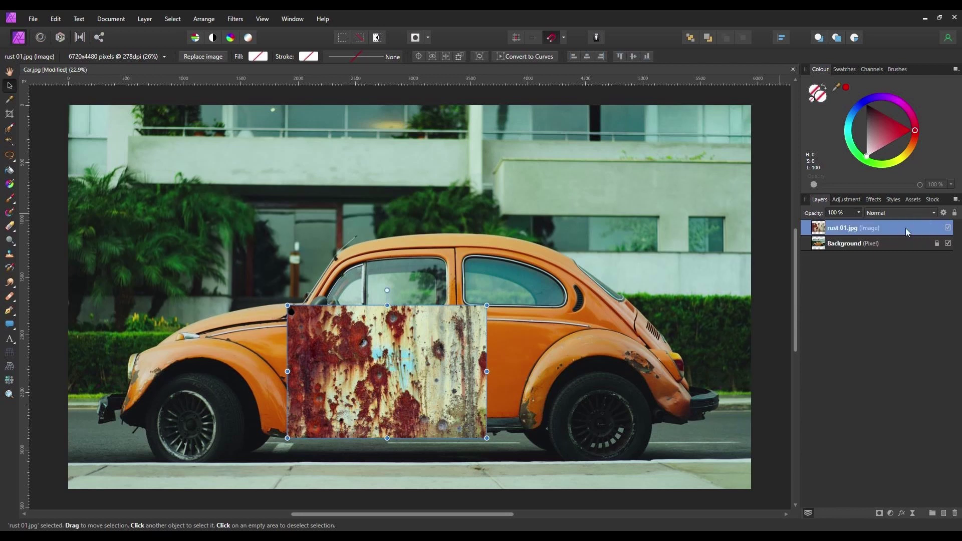
# - Rasterise the rust 01.jpg layer, add a mask, and invert it to black with Ctrl+I
pyautogui.rightClick(906, 228)
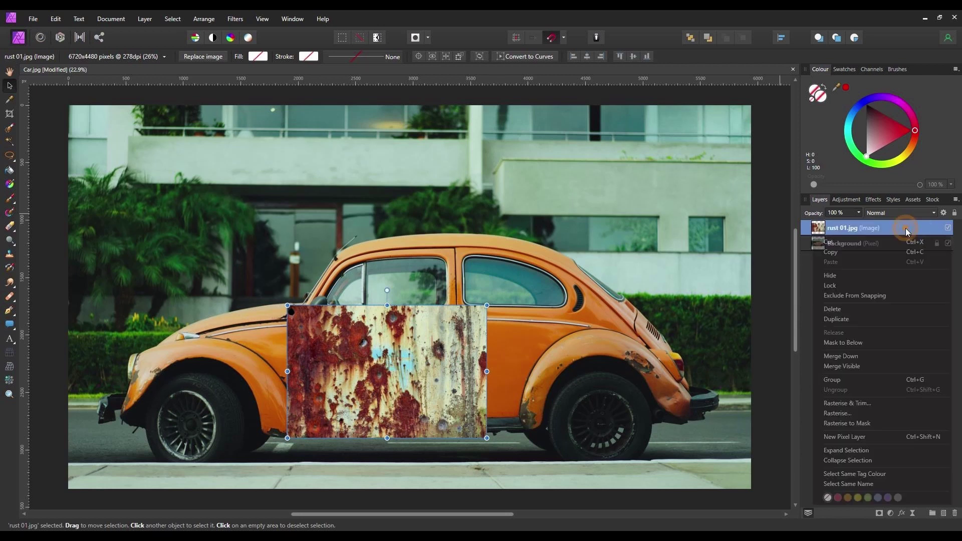
pyautogui.click(836, 414)
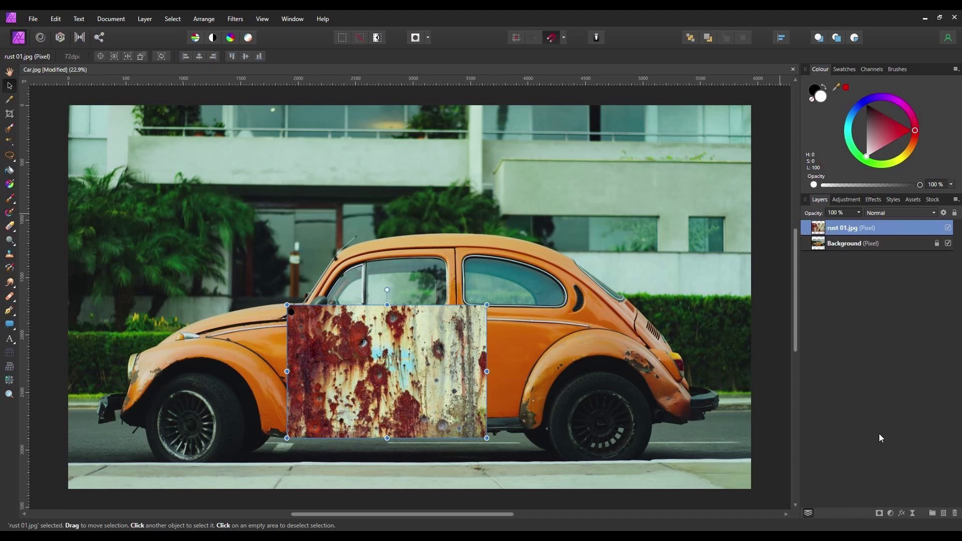
pyautogui.click(880, 515)
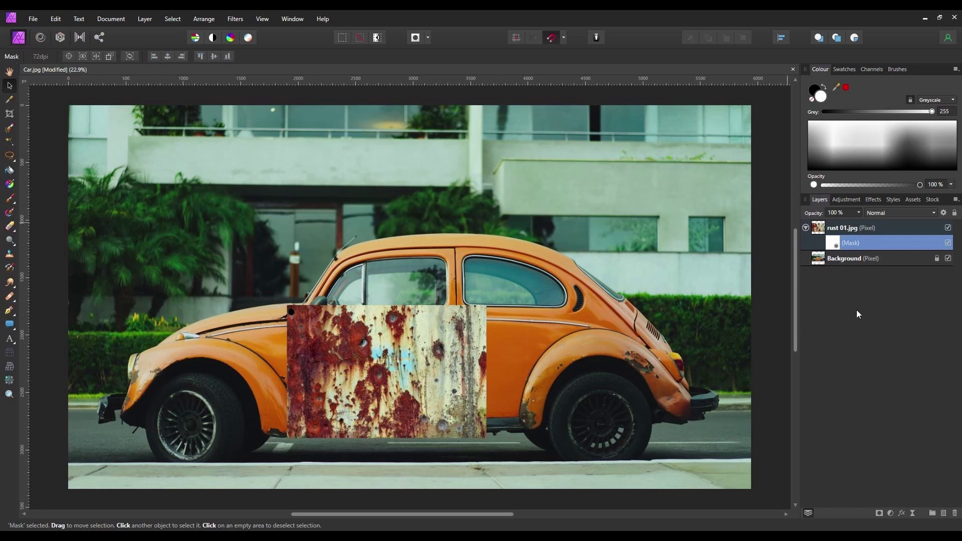
pyautogui.hotkey('ctrl', 'i')
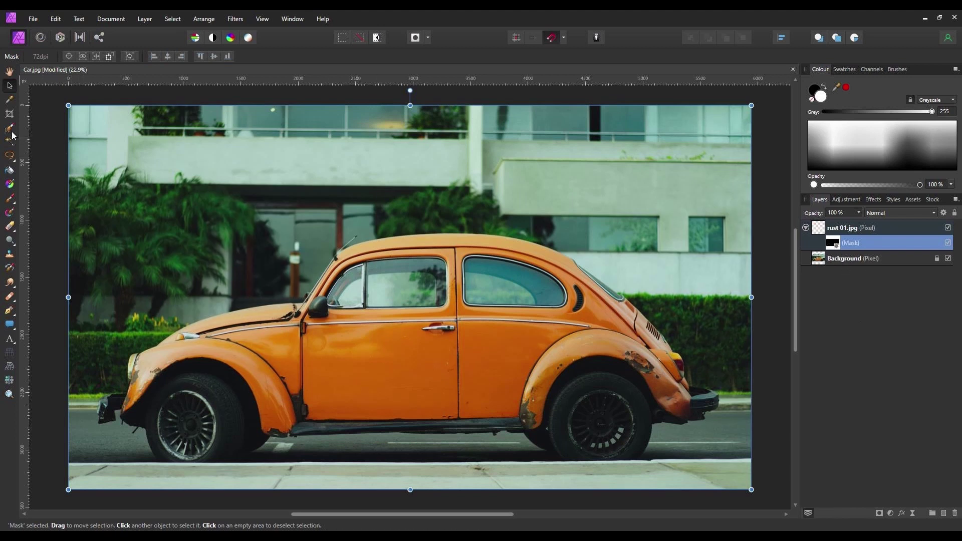
# - Set the Paint Brush to the 512 px soft brush at 15% flow, painting white
pyautogui.click(9, 198)
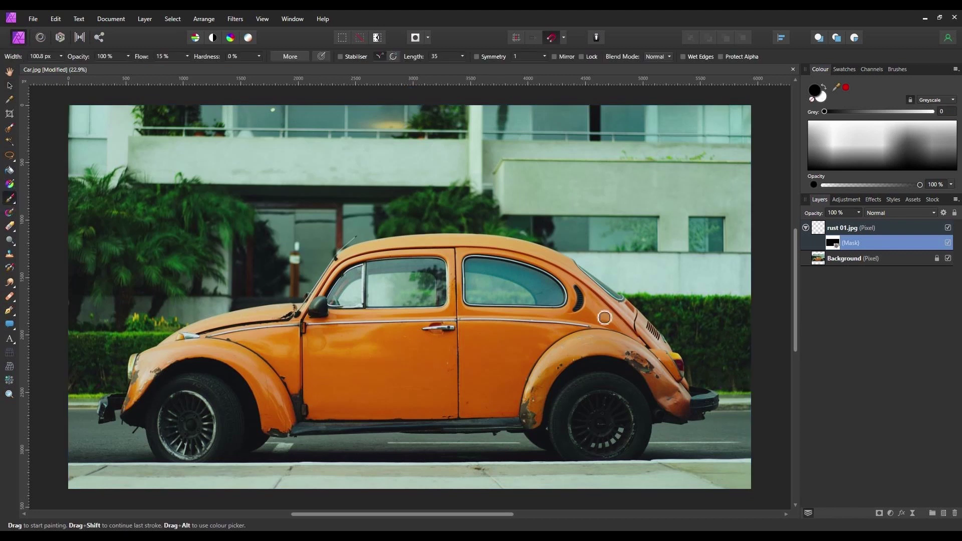
pyautogui.click(896, 70)
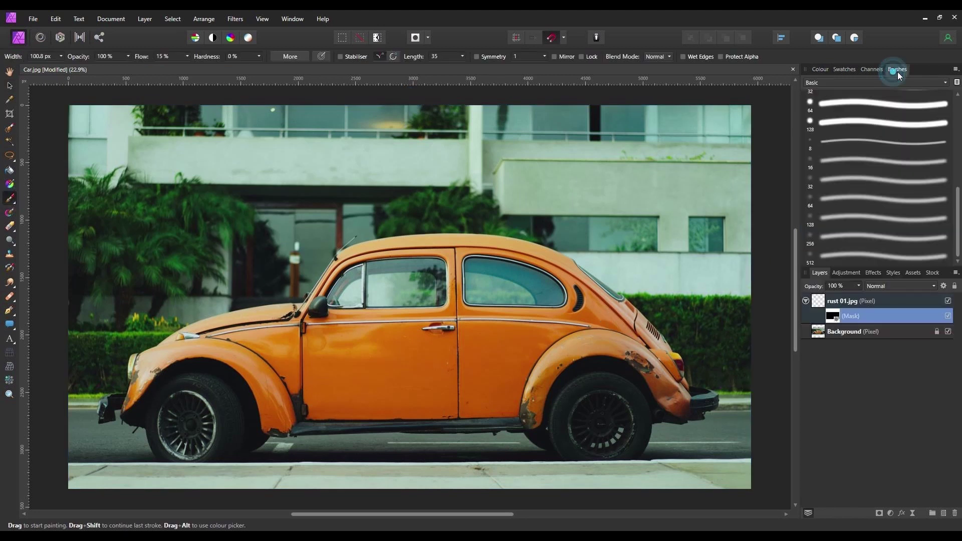
pyautogui.click(862, 256)
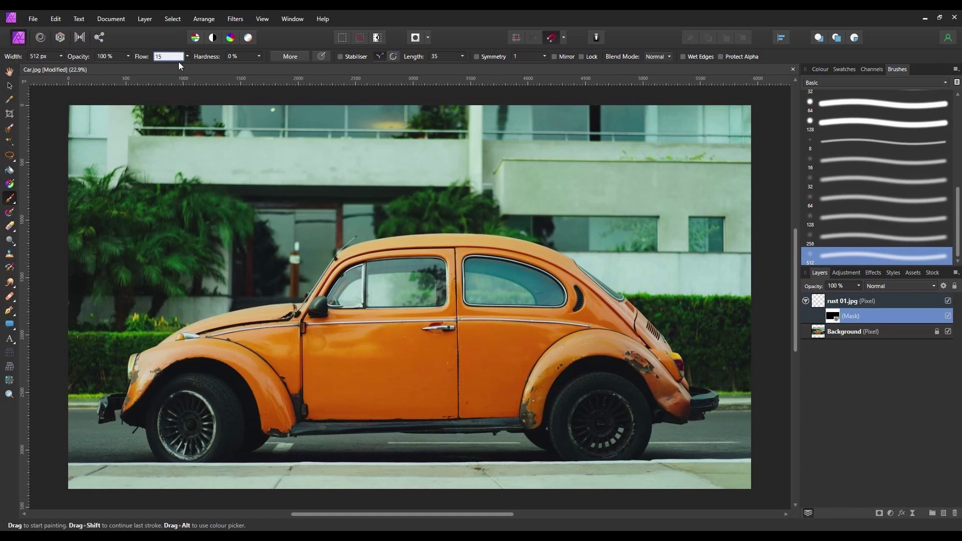
pyautogui.press('Return')
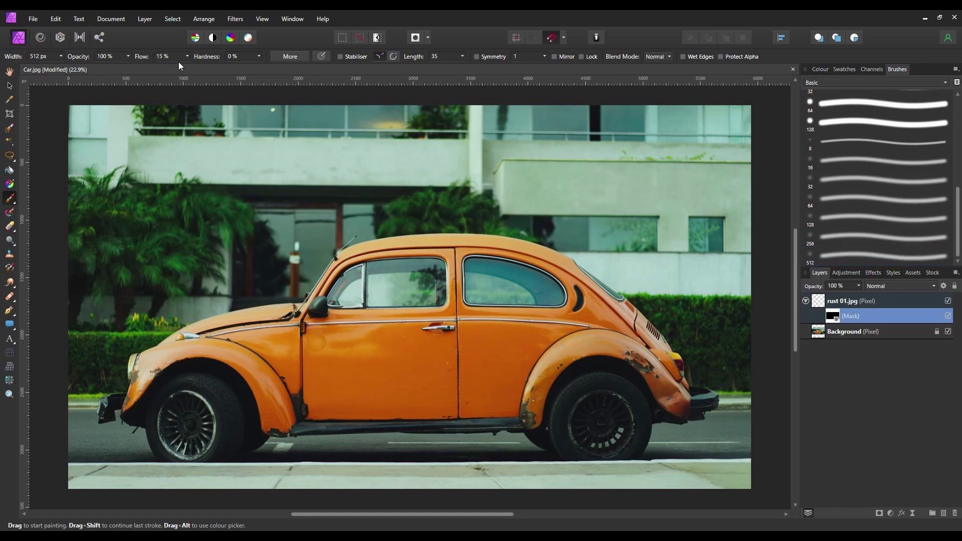
pyautogui.click(820, 70)
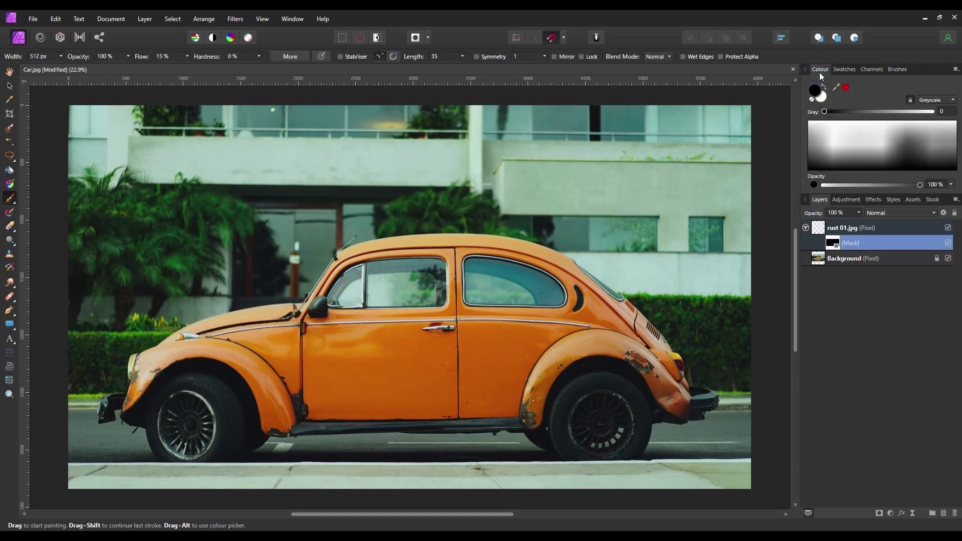
pyautogui.click(826, 98)
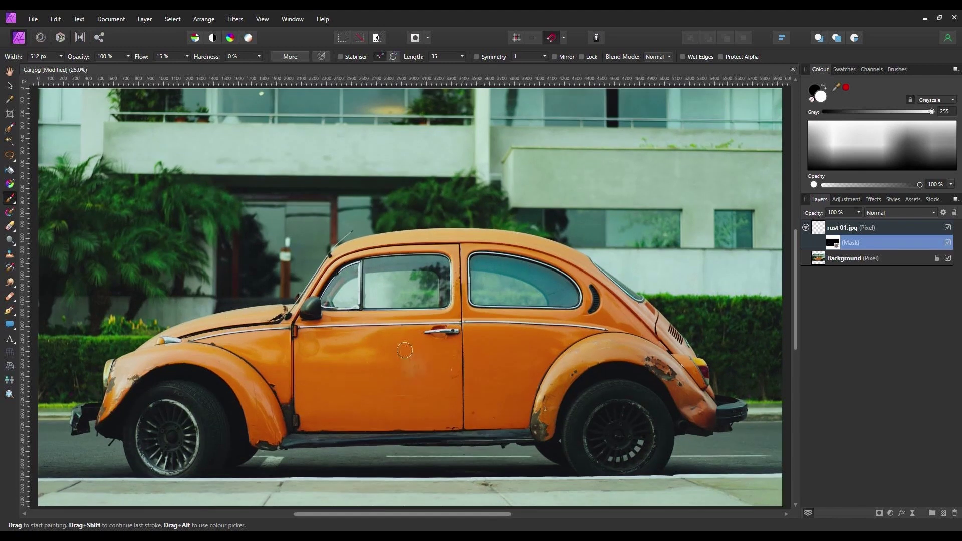
# - Paint rust back across the front door and around the handle, then swap to black with a smaller brush
pyautogui.scroll(3, 406, 352)
pyautogui.scroll(-4, 398, 334)
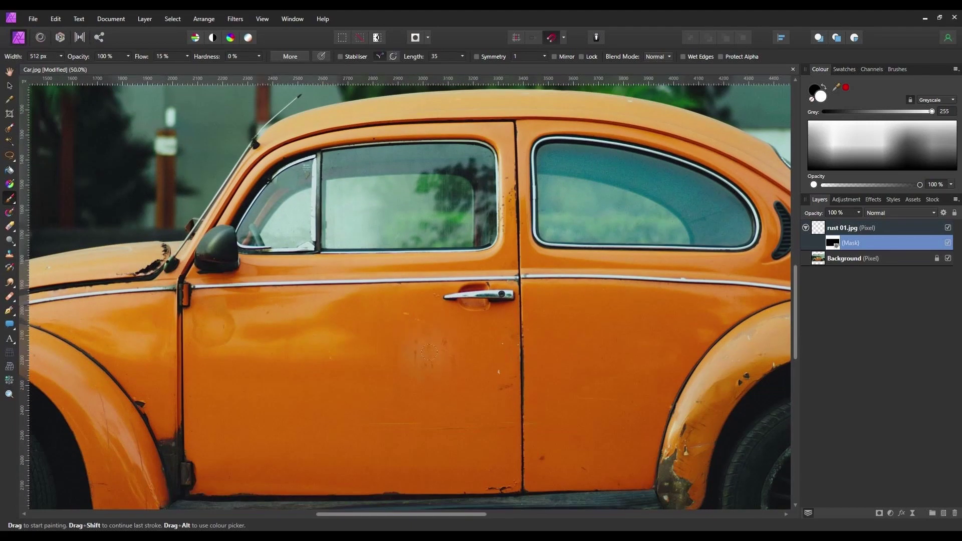
pyautogui.moveTo(331, 270)
pyautogui.mouseDown()
pyautogui.moveTo(314, 281)
pyautogui.moveTo(309, 254)
pyautogui.moveTo(211, 281)
pyautogui.moveTo(340, 250)
pyautogui.moveTo(446, 271)
pyautogui.moveTo(494, 266)
pyautogui.moveTo(489, 346)
pyautogui.moveTo(471, 380)
pyautogui.moveTo(496, 426)
pyautogui.moveTo(466, 436)
pyautogui.moveTo(396, 401)
pyautogui.moveTo(275, 385)
pyautogui.moveTo(255, 421)
pyautogui.moveTo(200, 381)
pyautogui.moveTo(190, 287)
pyautogui.moveTo(490, 301)
pyautogui.moveTo(321, 336)
pyautogui.moveTo(451, 381)
pyautogui.moveTo(346, 296)
pyautogui.moveTo(311, 351)
pyautogui.moveTo(261, 346)
pyautogui.moveTo(341, 376)
pyautogui.moveTo(451, 326)
pyautogui.moveTo(473, 381)
pyautogui.moveTo(499, 326)
pyautogui.moveTo(476, 271)
pyautogui.moveTo(358, 254)
pyautogui.mouseUp()
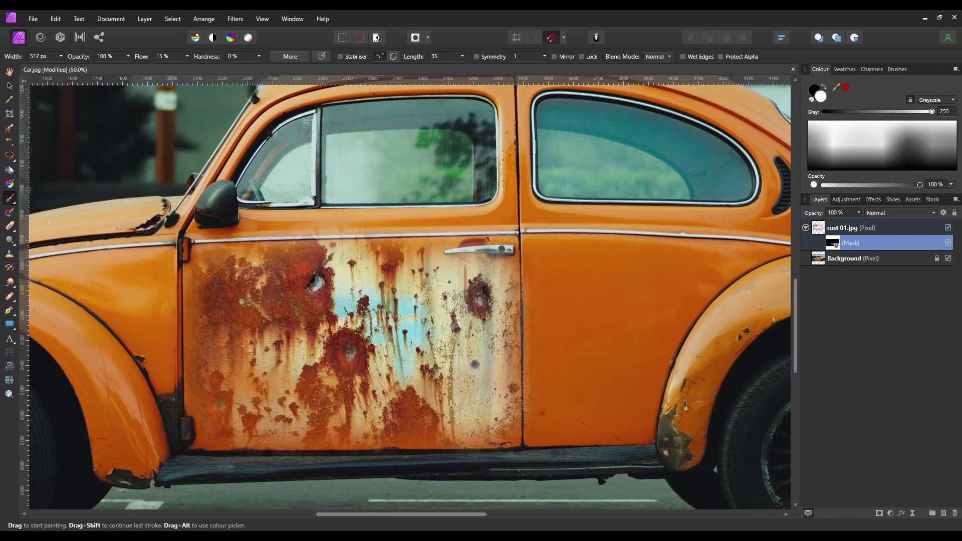
pyautogui.moveTo(255, 254)
pyautogui.mouseDown()
pyautogui.moveTo(208, 300)
pyautogui.moveTo(230, 346)
pyautogui.moveTo(199, 390)
pyautogui.moveTo(366, 421)
pyautogui.moveTo(416, 393)
pyautogui.mouseUp()
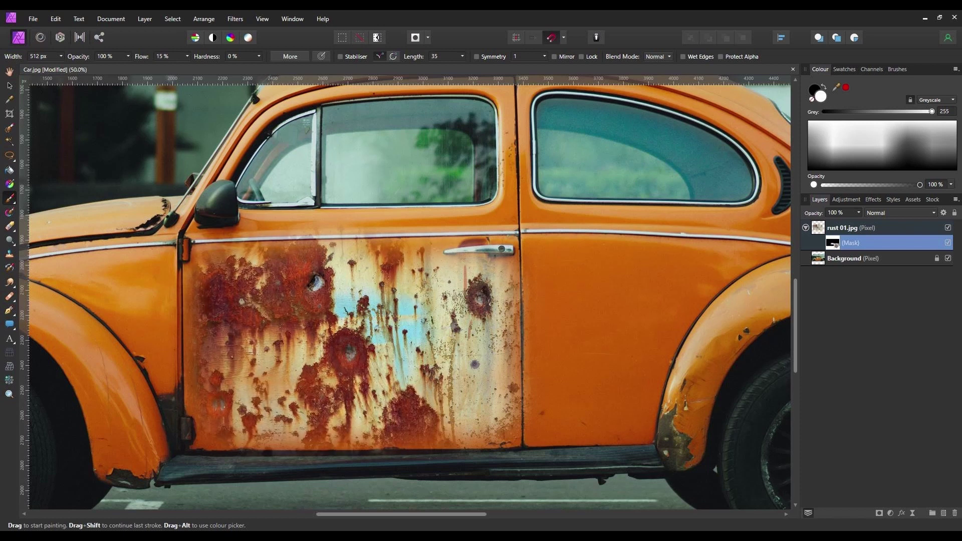
pyautogui.moveTo(394, 257); pyautogui.dragTo(414, 255)
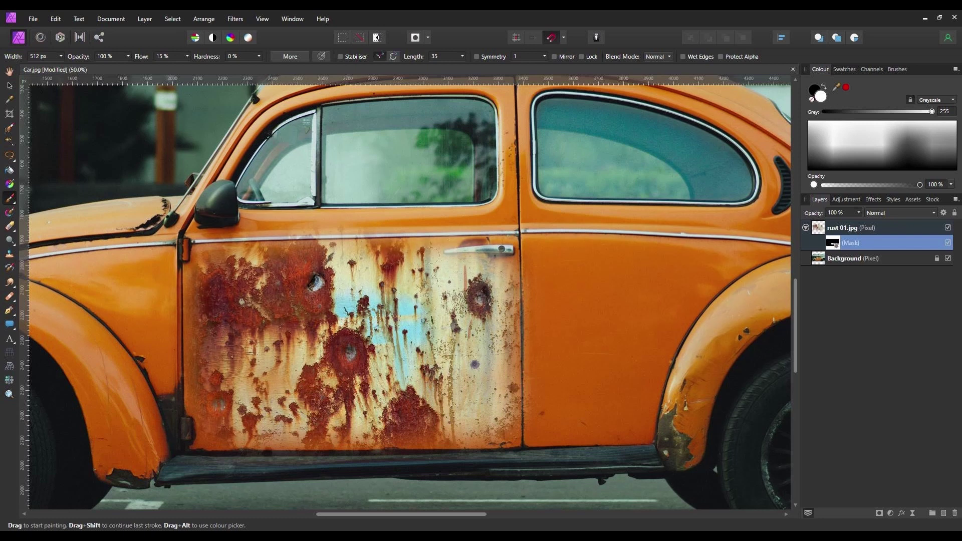
pyautogui.click(286, 377)
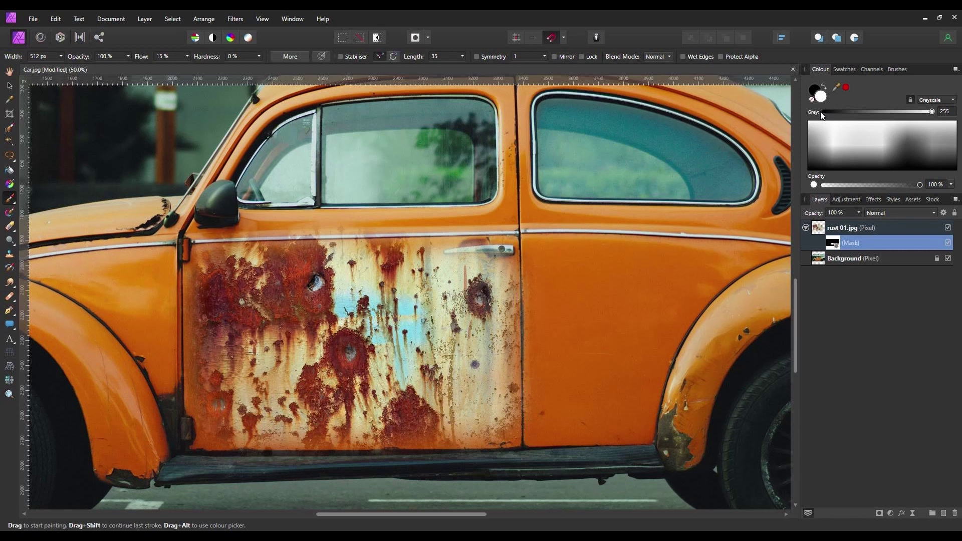
pyautogui.press('x')
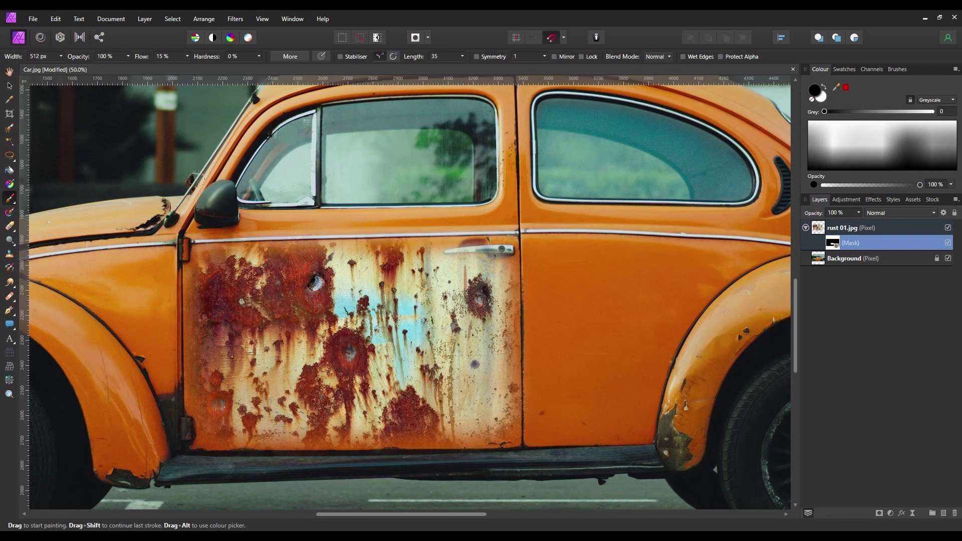
pyautogui.press('[')
pyautogui.press('[')
pyautogui.press('[')
pyautogui.press('[')
pyautogui.press('[')
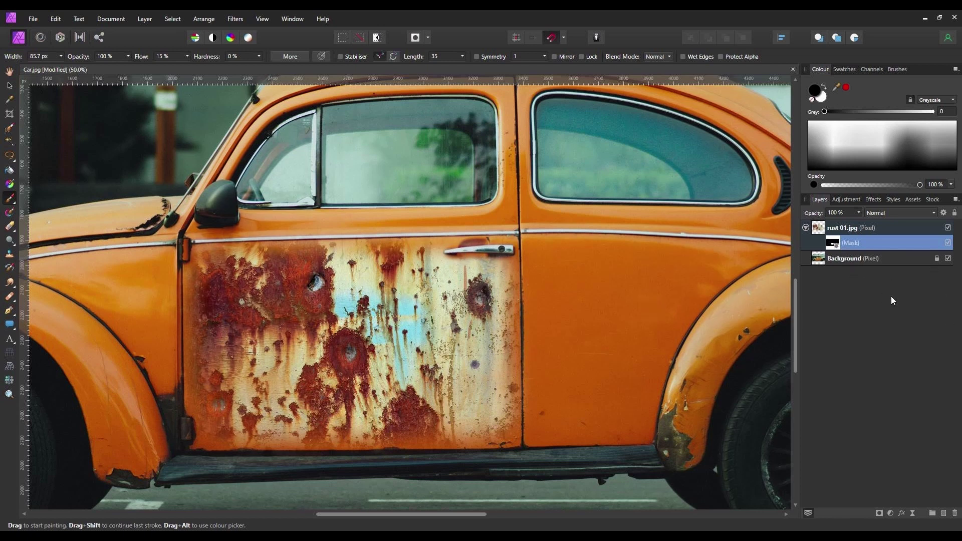
# - Set the rust 01.jpg layer's blend mode to Darker Colour
pyautogui.click(819, 228)
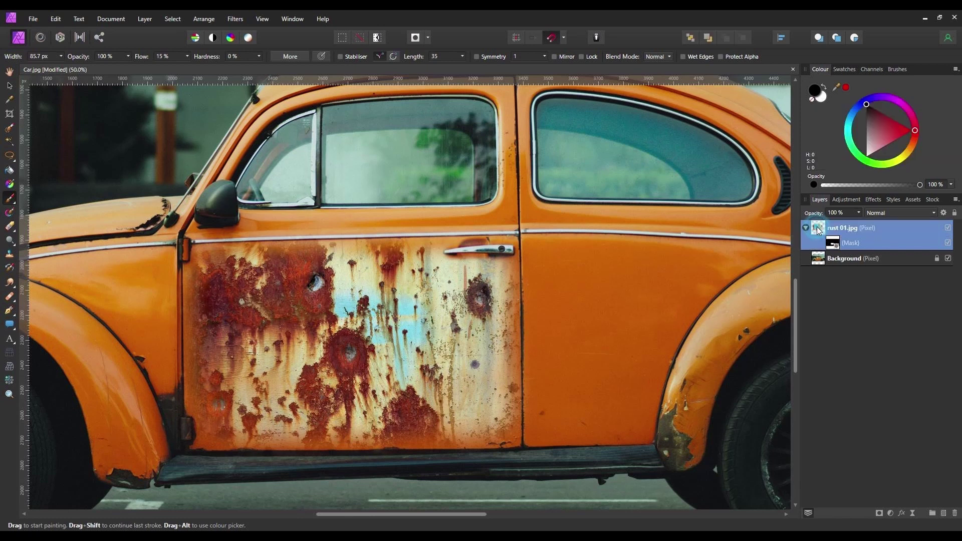
pyautogui.click(892, 213)
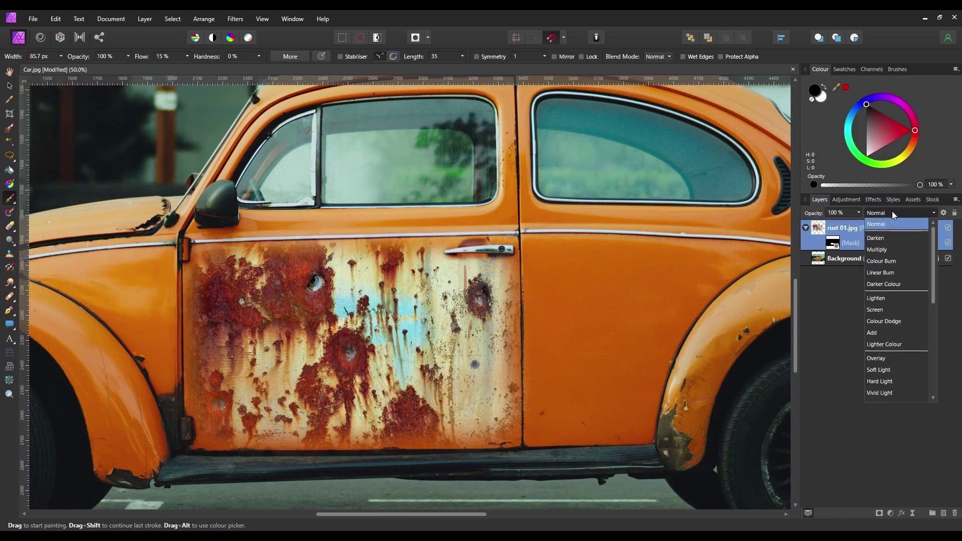
pyautogui.click(883, 285)
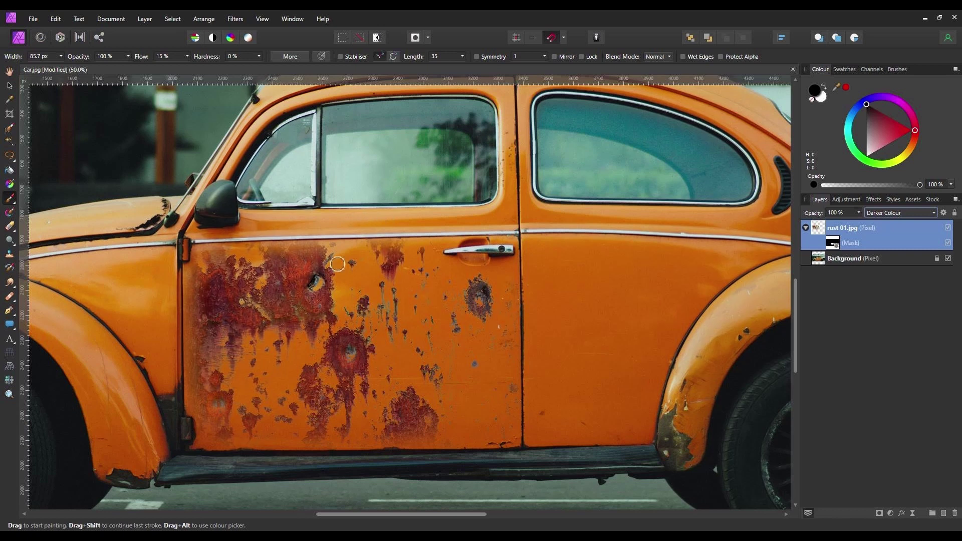
pyautogui.scroll(4, 607, 329)
pyautogui.scroll(-1, 617, 315)
# - Collapse the rust layer, pan the view and bring up the File menu
pyautogui.click(806, 228)
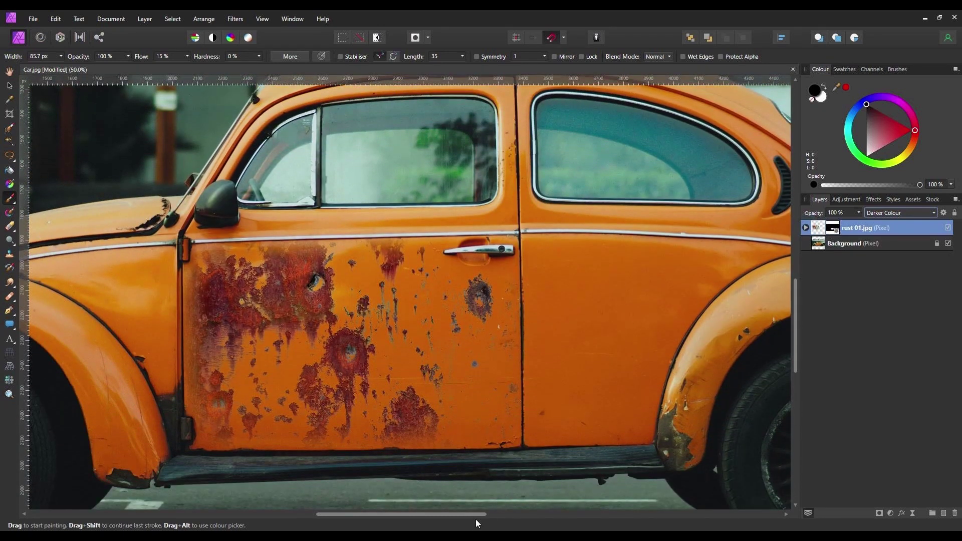
pyautogui.moveTo(481, 515); pyautogui.dragTo(527, 518)
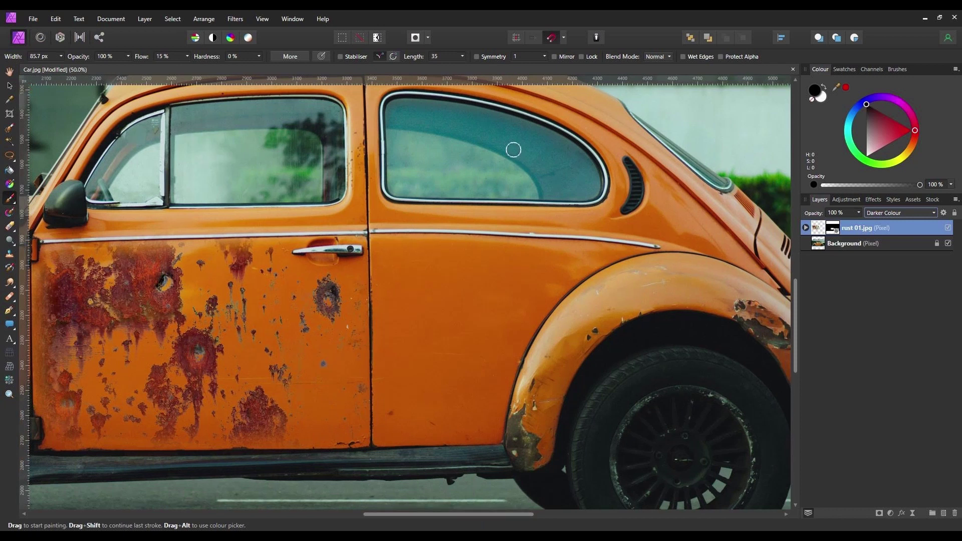
pyautogui.click(30, 21)
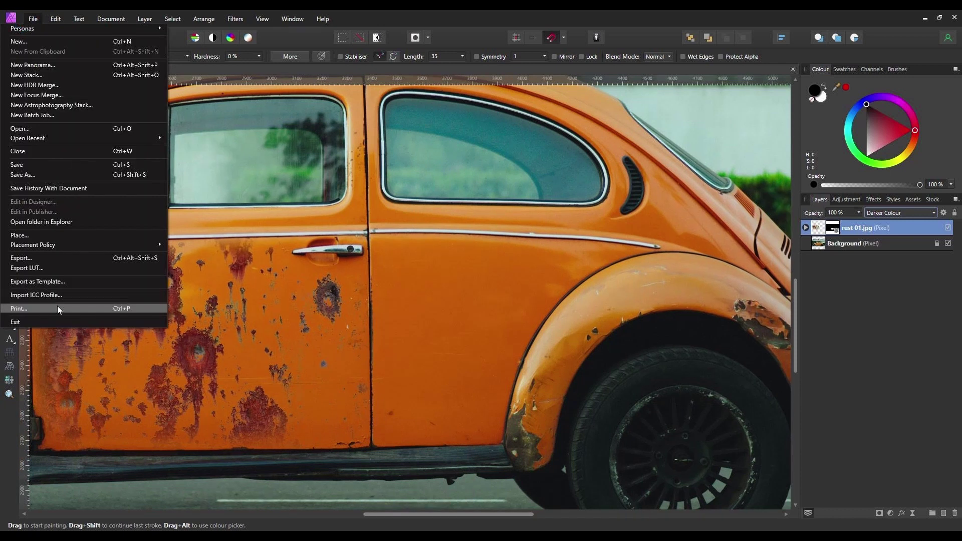
# - Place rust 02.jpg into the document over the rear of the car
pyautogui.click(20, 235)
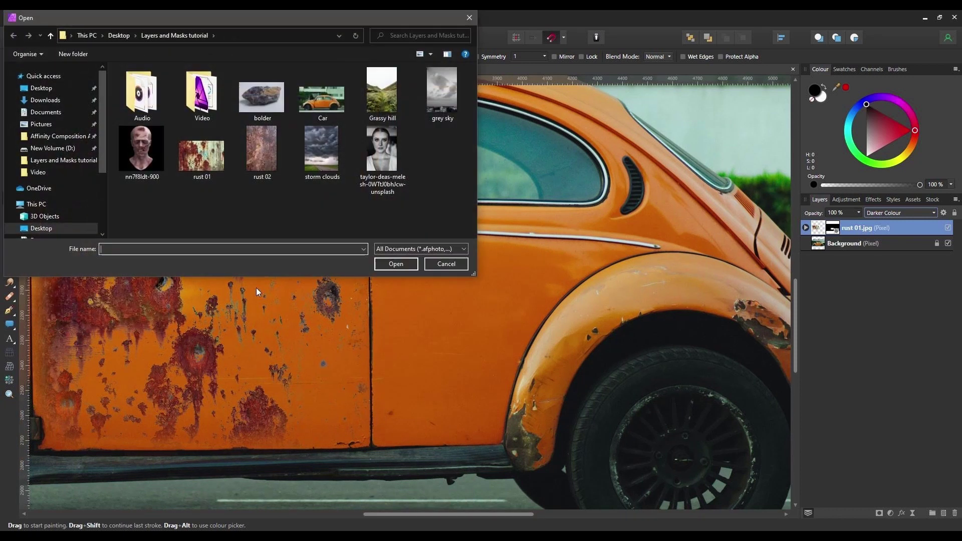
pyautogui.doubleClick(262, 185)
pyautogui.hotkey('ctrl', '-')
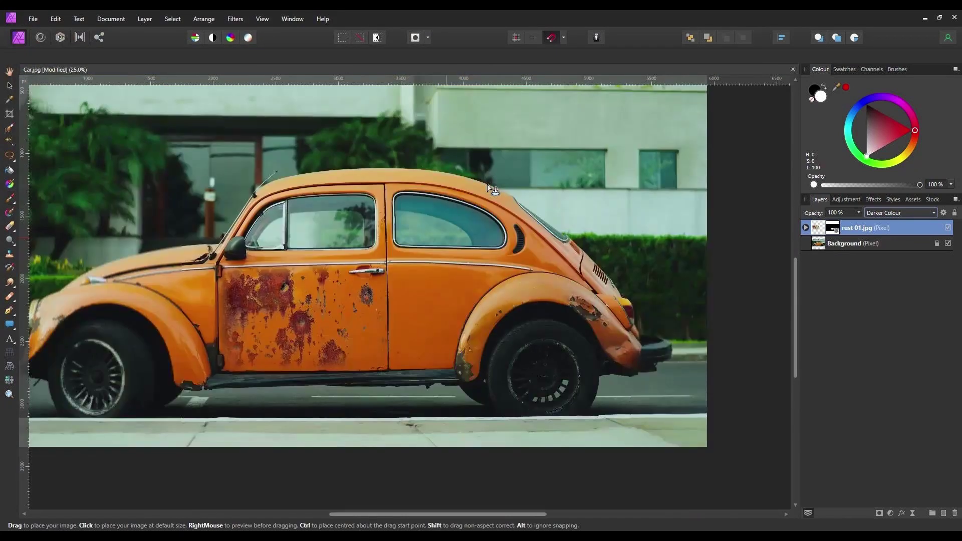
pyautogui.moveTo(367, 167); pyautogui.dragTo(495, 443)
pyautogui.moveTo(498, 270); pyautogui.dragTo(480, 290)
# - Align rust 02 with the rear panel at reduced opacity, then restore it to 100%
pyautogui.click(858, 213)
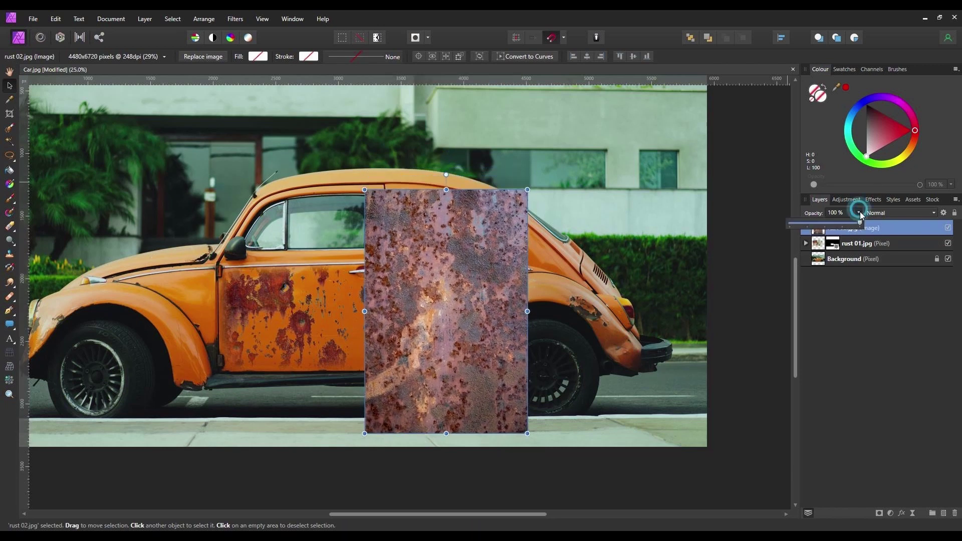
pyautogui.moveTo(859, 223); pyautogui.dragTo(824, 231)
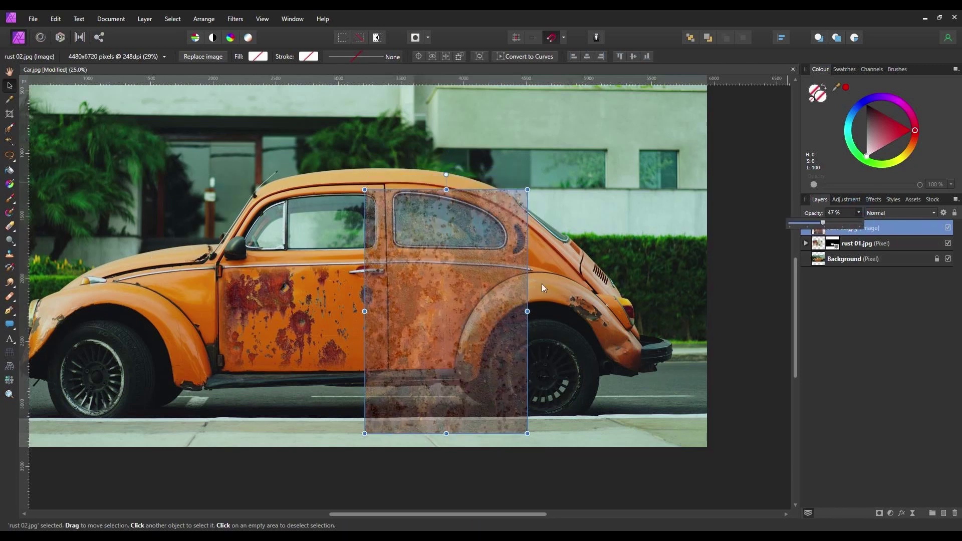
pyautogui.moveTo(408, 331)
pyautogui.mouseDown()
pyautogui.moveTo(417, 319)
pyautogui.moveTo(421, 332)
pyautogui.mouseUp()
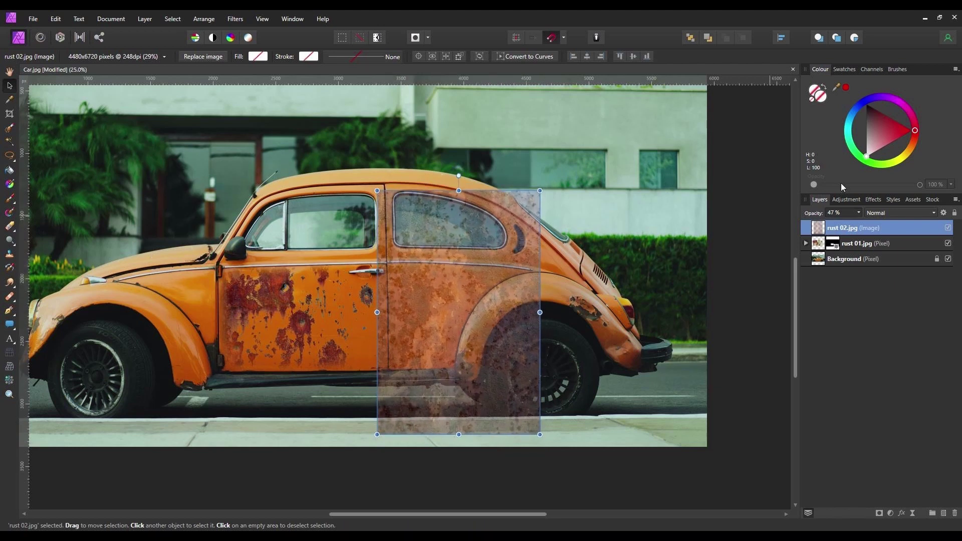
pyautogui.click(858, 213)
pyautogui.moveTo(860, 227); pyautogui.dragTo(951, 246)
pyautogui.click(919, 229)
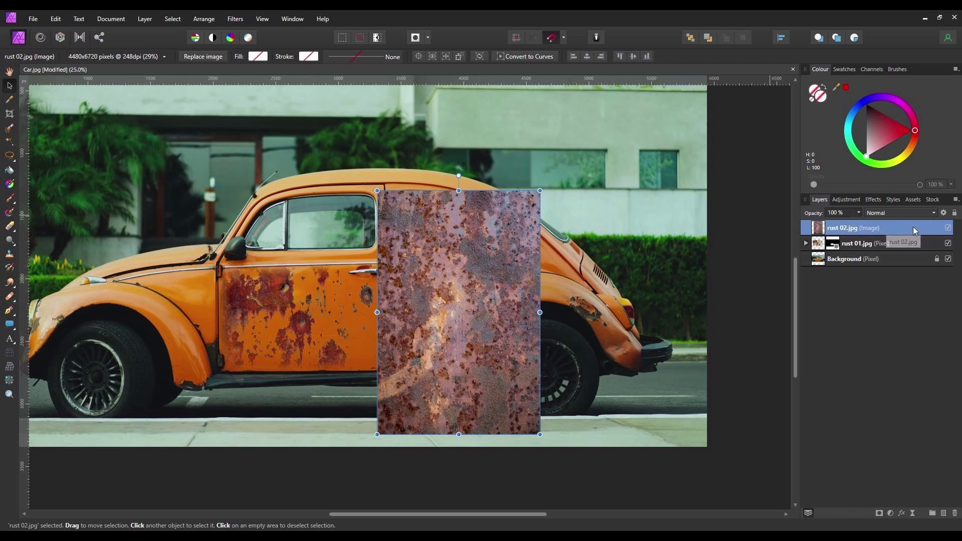
# - Rasterise rust 02.jpg, add a mask to it and invert the mask
pyautogui.rightClick(913, 224)
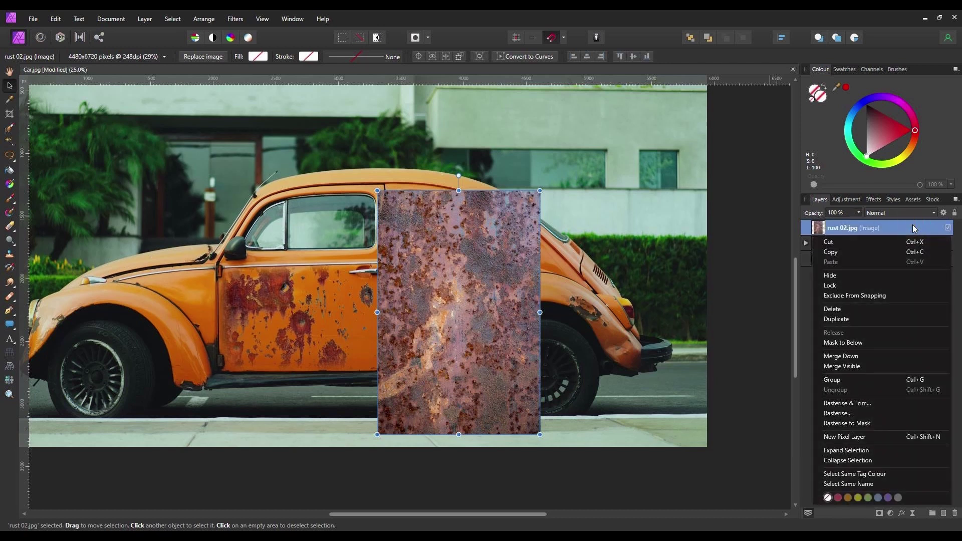
pyautogui.click(838, 414)
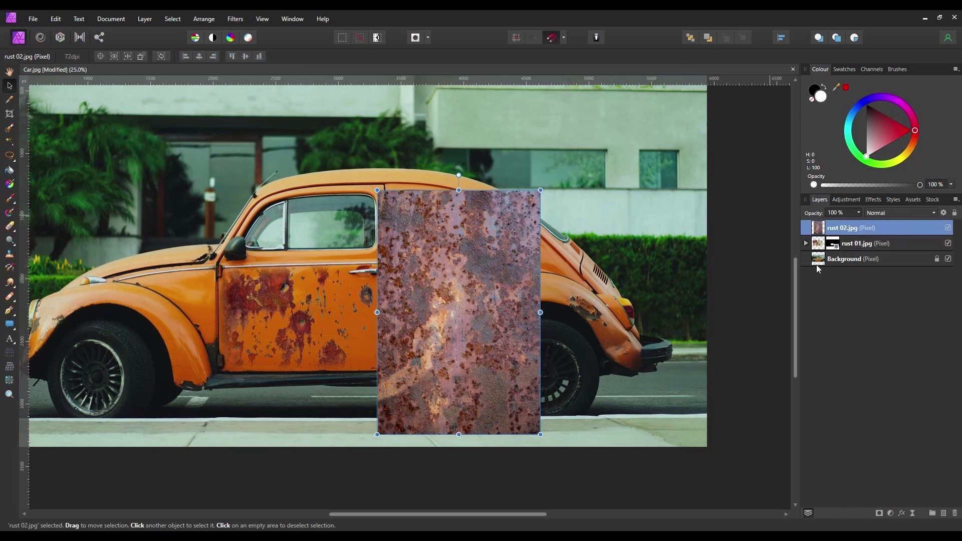
pyautogui.click(880, 514)
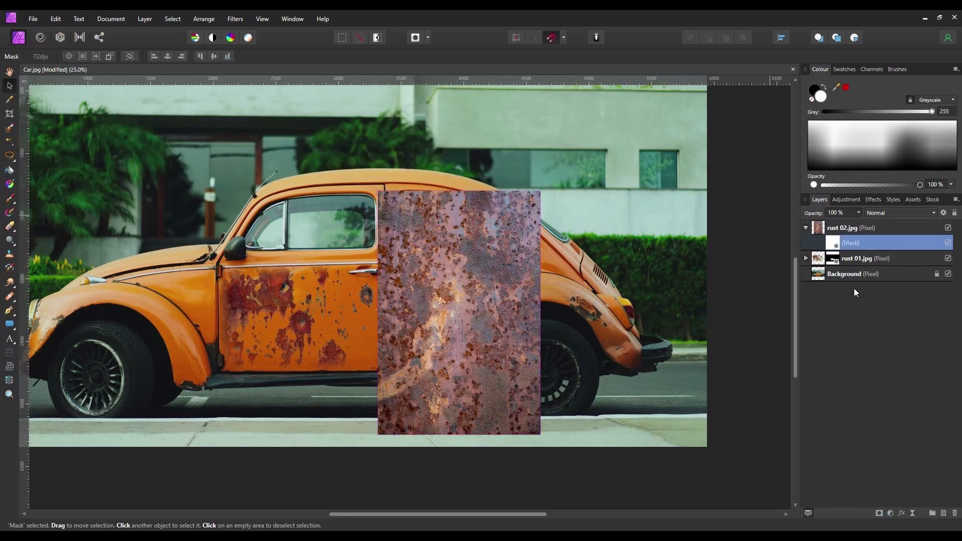
pyautogui.moveTo(833, 242); pyautogui.dragTo(833, 243)
pyautogui.hotkey('ctrl', 'i')
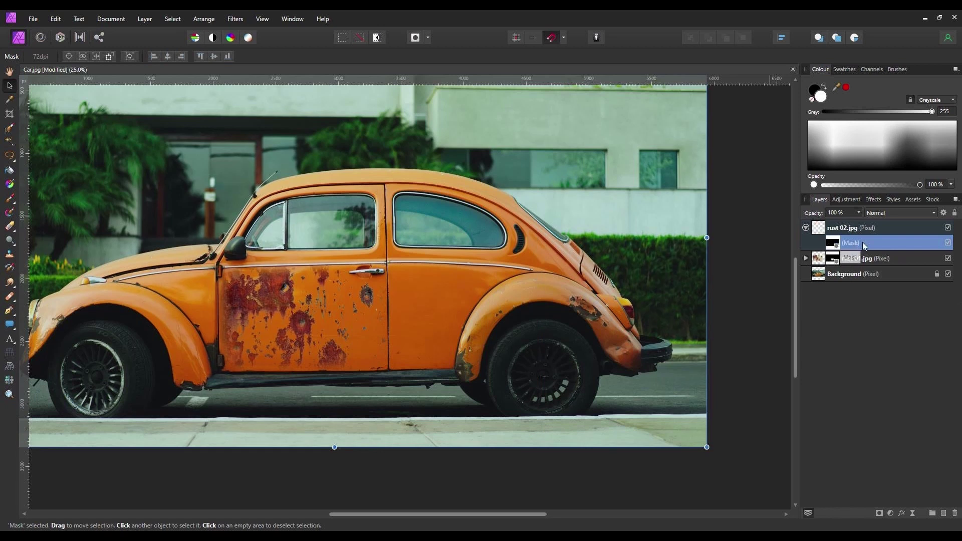
# - Set up the 512 px soft Paint Brush at 15% flow painting white
pyautogui.click(9, 198)
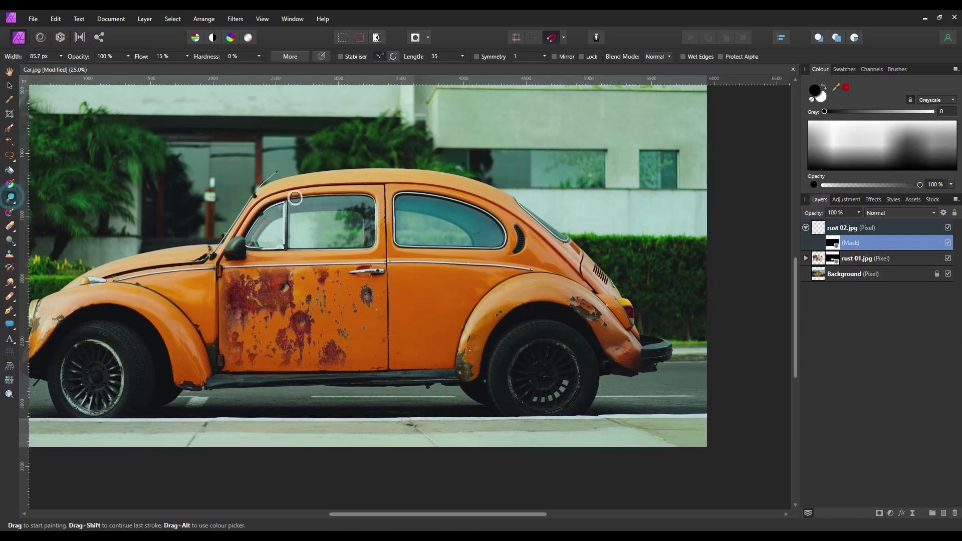
pyautogui.click(898, 69)
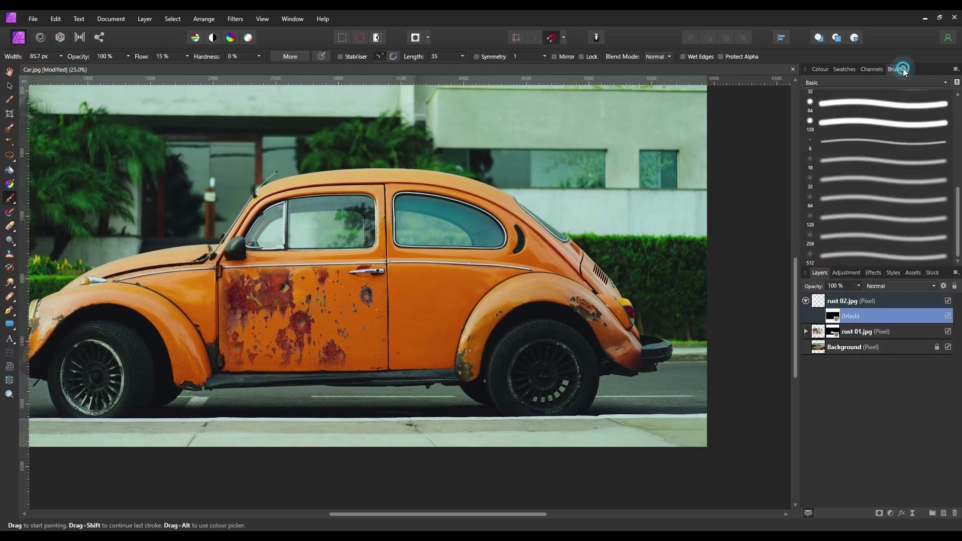
pyautogui.click(862, 256)
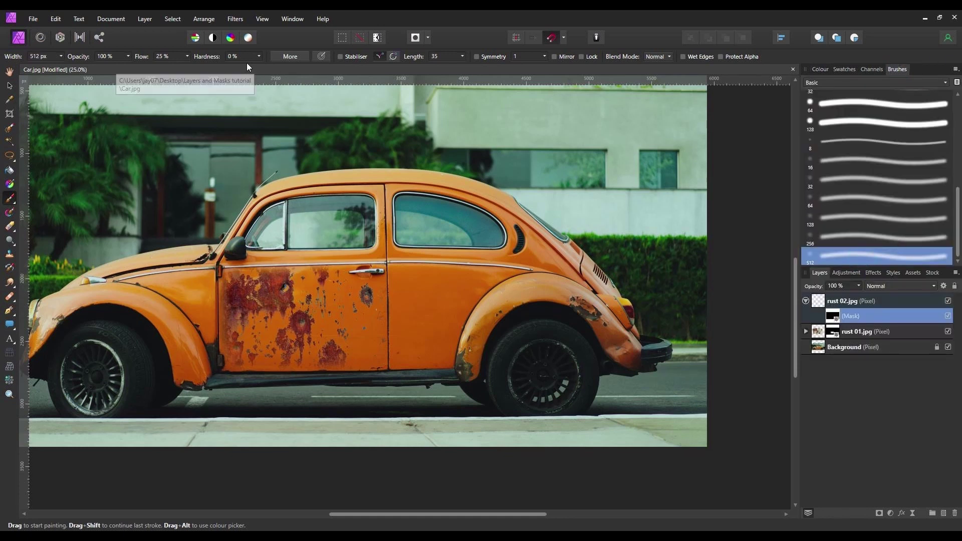
pyautogui.click(166, 57)
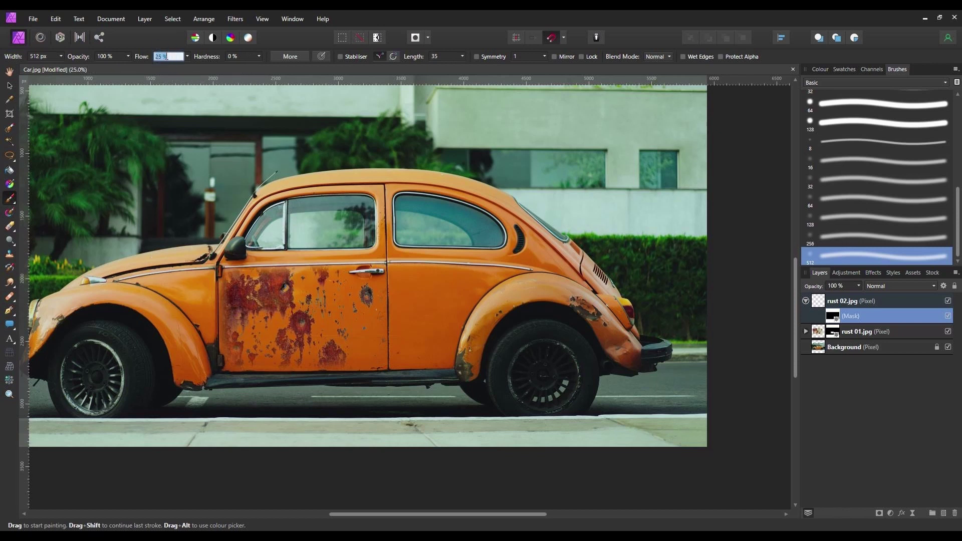
pyautogui.write('15')
pyautogui.click(817, 70)
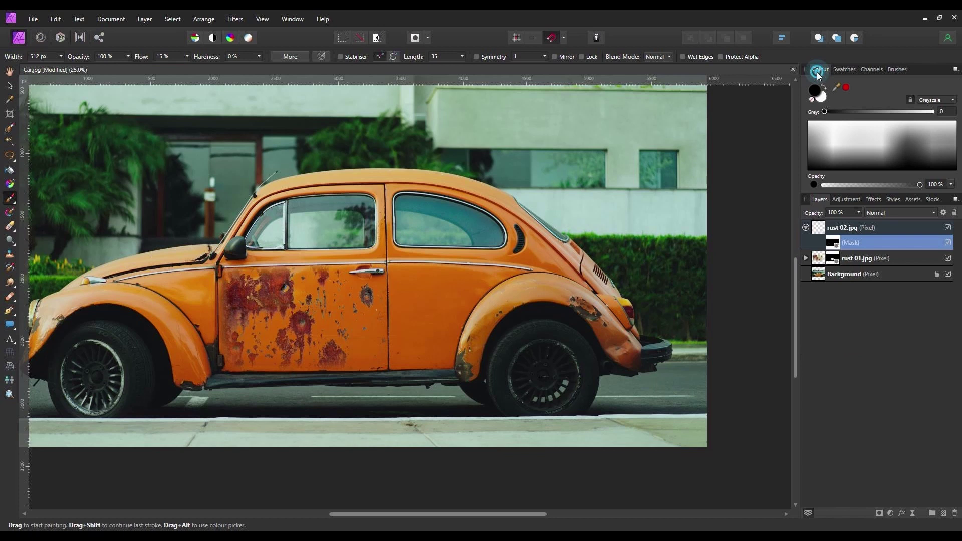
pyautogui.click(820, 97)
# - Paint rust in across the rear door, lower door and upper wheel arch
pyautogui.scroll(4, 415, 281)
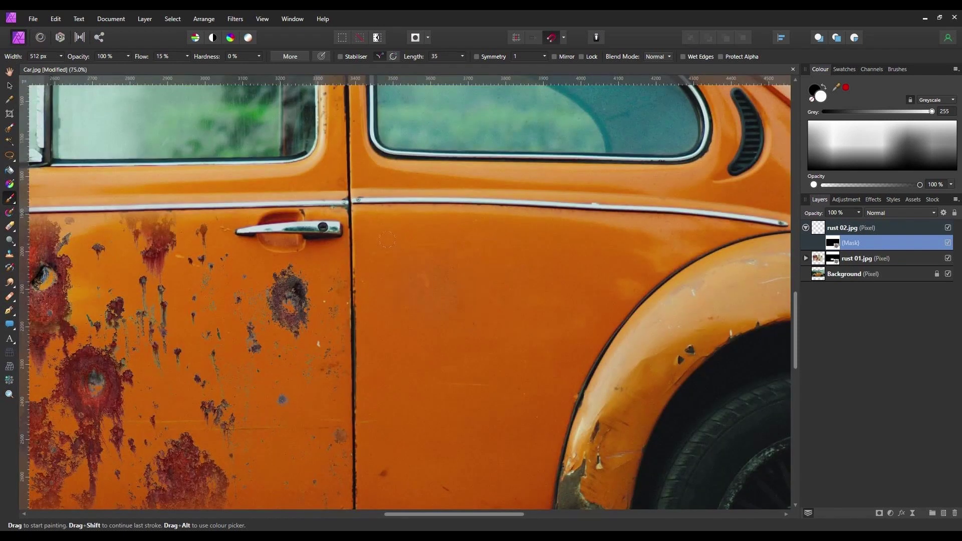
pyautogui.scroll(-1, 421, 248)
pyautogui.moveTo(421, 248)
pyautogui.mouseDown()
pyautogui.moveTo(473, 253)
pyautogui.moveTo(584, 220)
pyautogui.moveTo(674, 253)
pyautogui.moveTo(512, 263)
pyautogui.moveTo(552, 346)
pyautogui.moveTo(506, 426)
pyautogui.mouseUp()
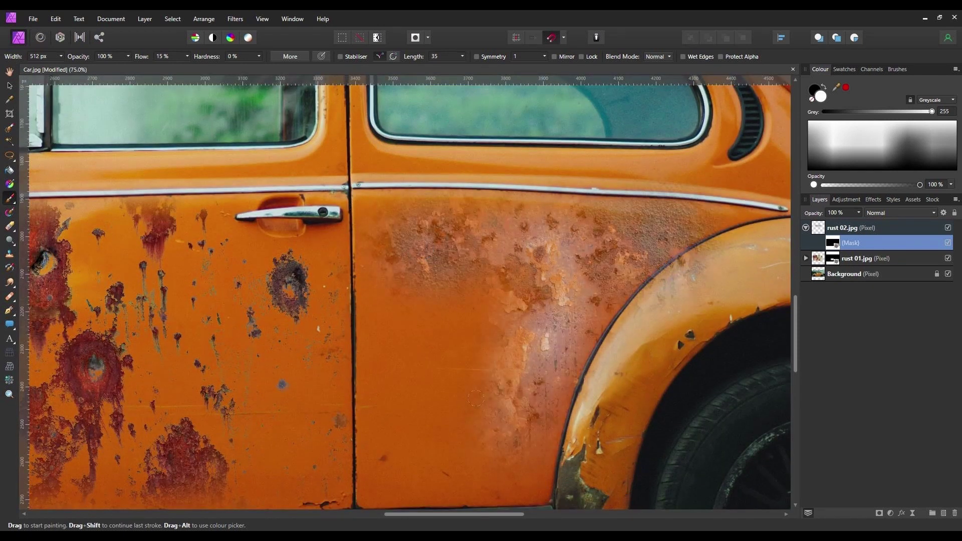
pyautogui.scroll(-3, 501, 401)
pyautogui.moveTo(475, 298)
pyautogui.mouseDown()
pyautogui.moveTo(479, 351)
pyautogui.moveTo(393, 280)
pyautogui.mouseUp()
pyautogui.moveTo(464, 173)
pyautogui.mouseDown()
pyautogui.moveTo(493, 250)
pyautogui.moveTo(438, 296)
pyautogui.mouseUp()
pyautogui.scroll(2, 466, 230)
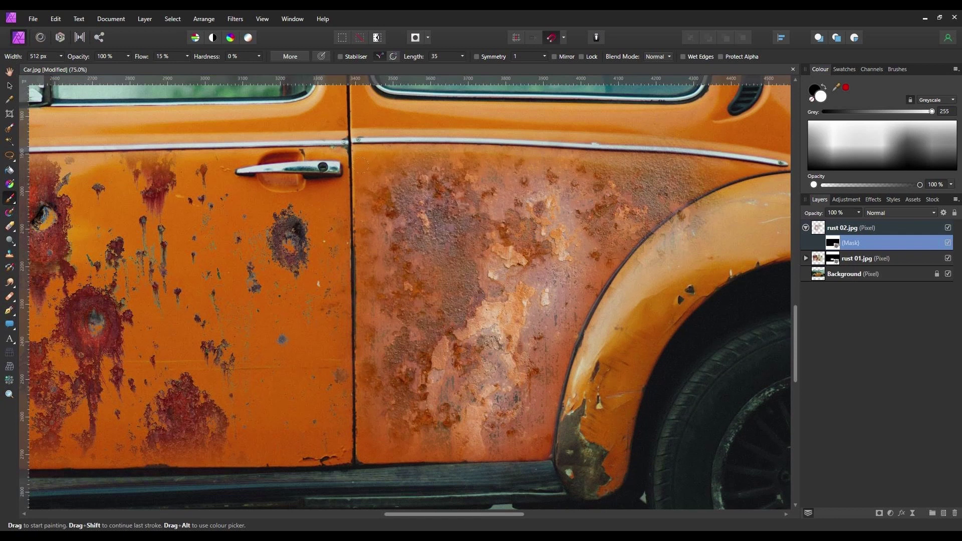
pyautogui.moveTo(691, 236)
pyautogui.mouseDown()
pyautogui.moveTo(722, 211)
pyautogui.moveTo(702, 236)
pyautogui.mouseUp()
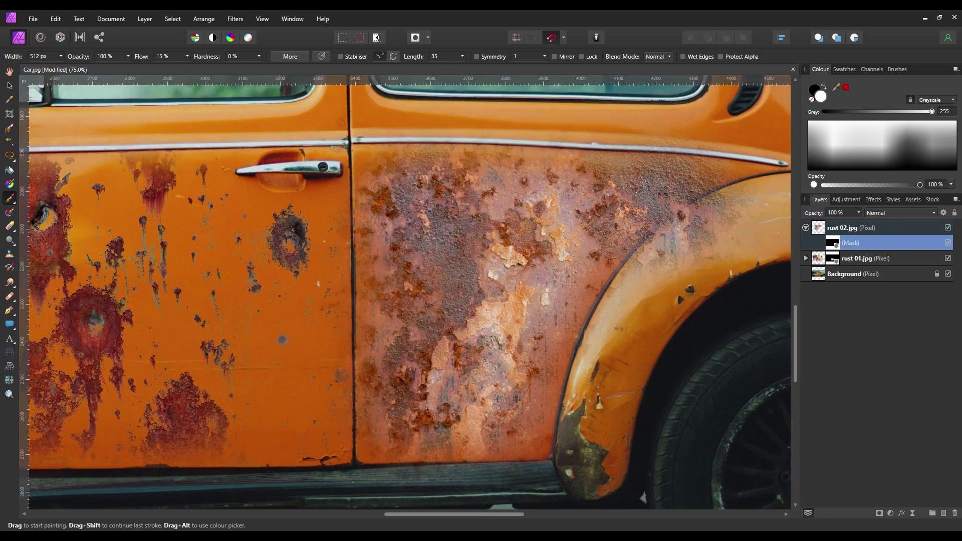
# - Swap to black for touch-ups and collapse the rust 02.jpg layer's mask
pyautogui.press('x')
pyautogui.scroll(-1, 661, 178)
pyautogui.hscroll(5, 654, 223)
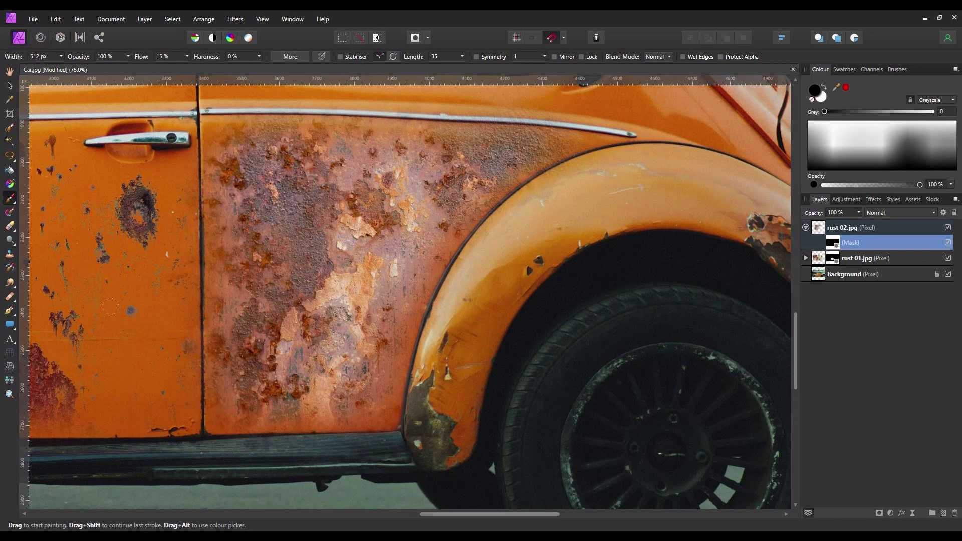
pyautogui.scroll(4, 198, 123)
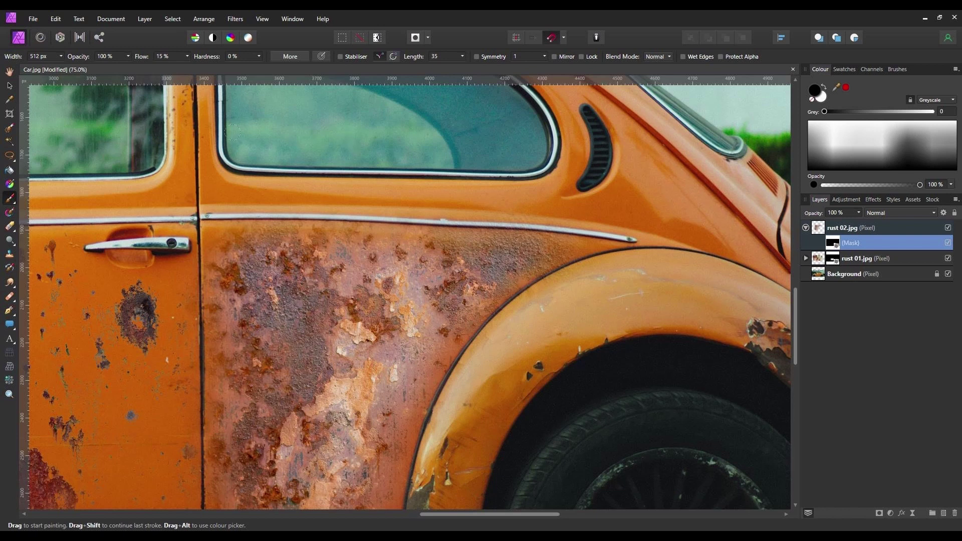
pyautogui.click(806, 228)
# - Set the rust 02.jpg layer's blend mode to Darker Colour
pyautogui.click(830, 225)
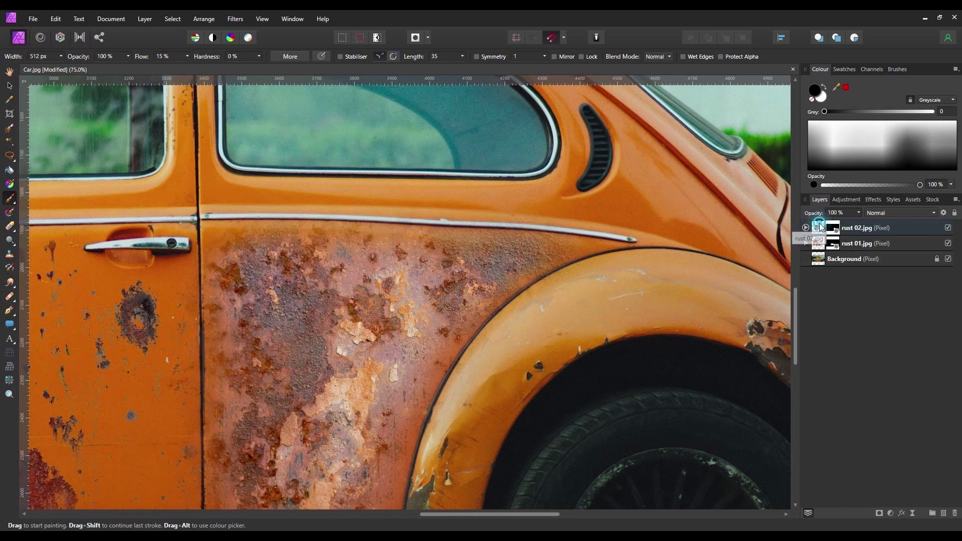
pyautogui.click(892, 214)
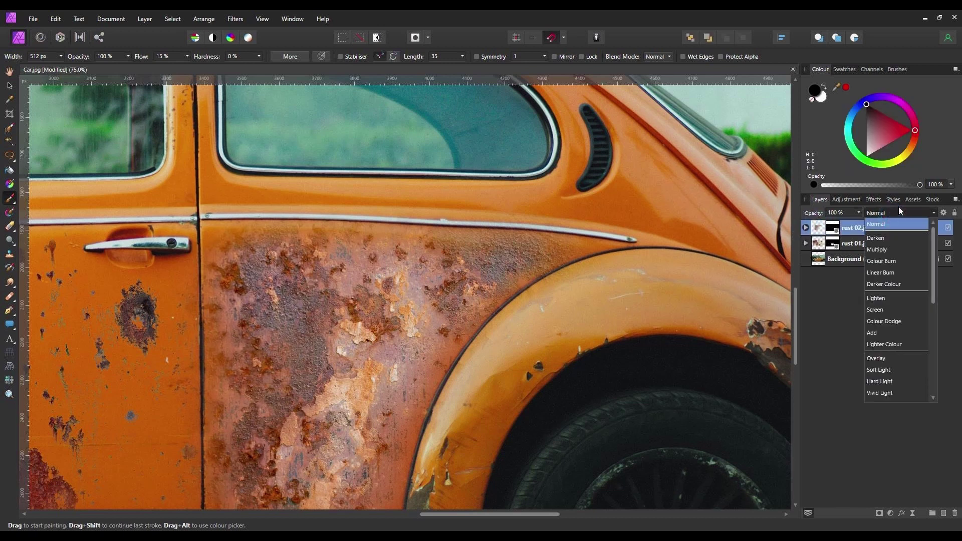
pyautogui.click(898, 285)
pyautogui.scroll(-3, 402, 360)
# - Fit the car photo in view and deselect everything with the Move tool
pyautogui.hotkey('ctrl', '0')
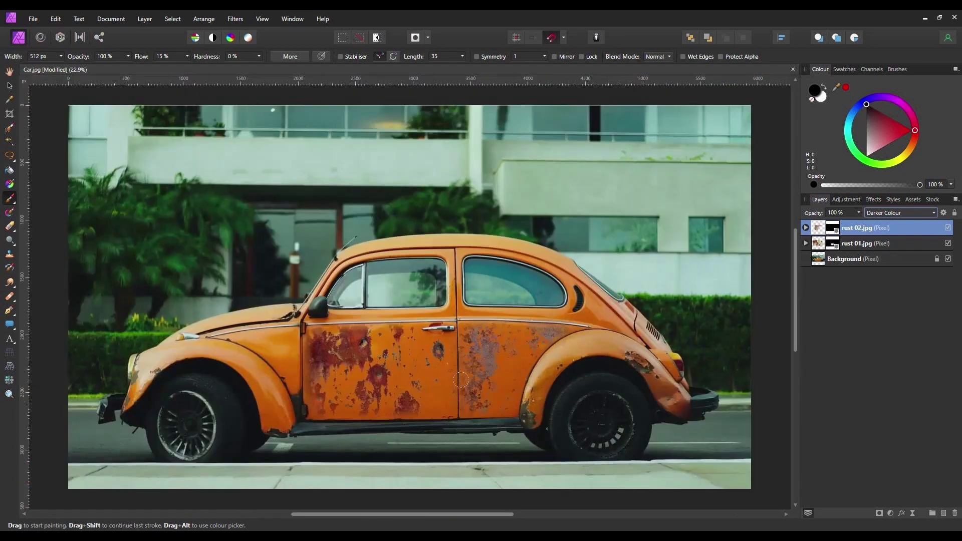
pyautogui.click(10, 85)
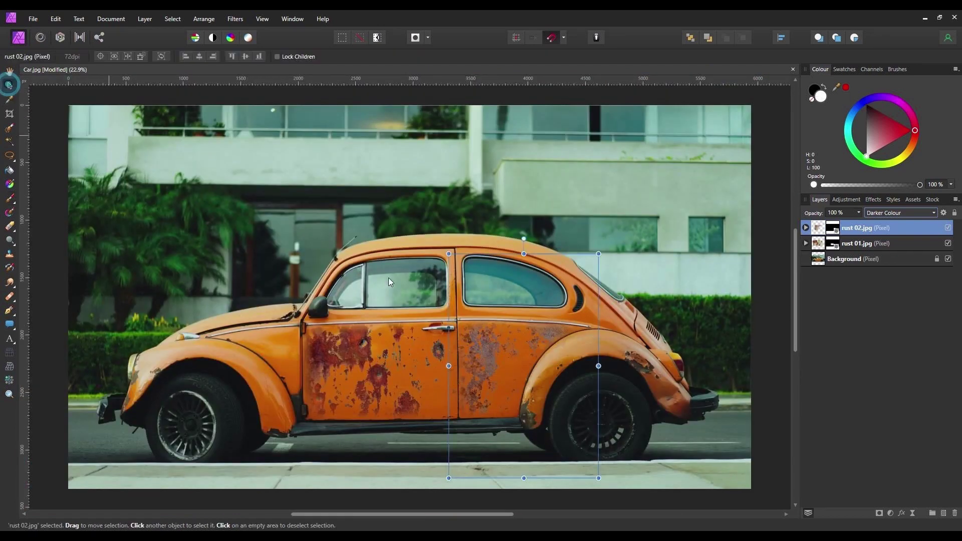
pyautogui.click(772, 436)
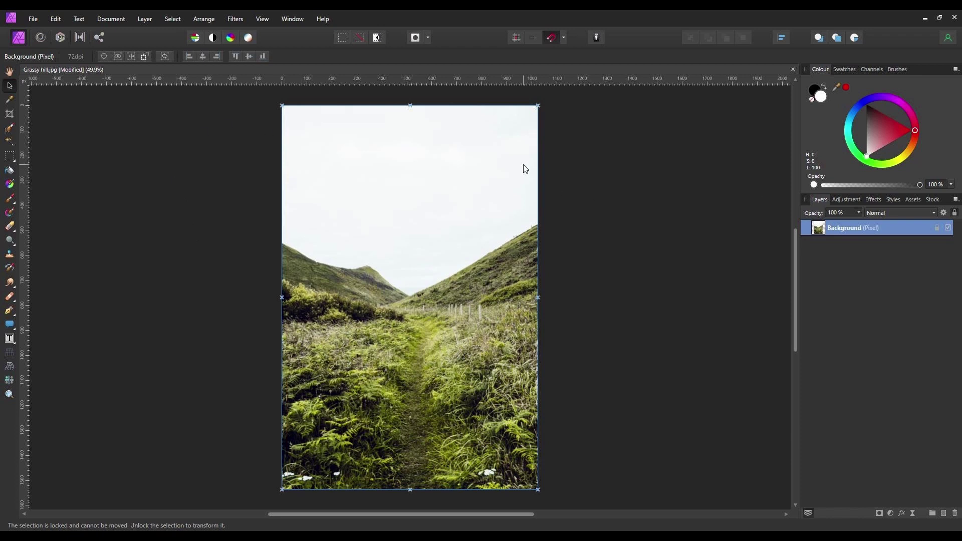
# - Place grey sky.jpg over the hill photo
pyautogui.click(37, 22)
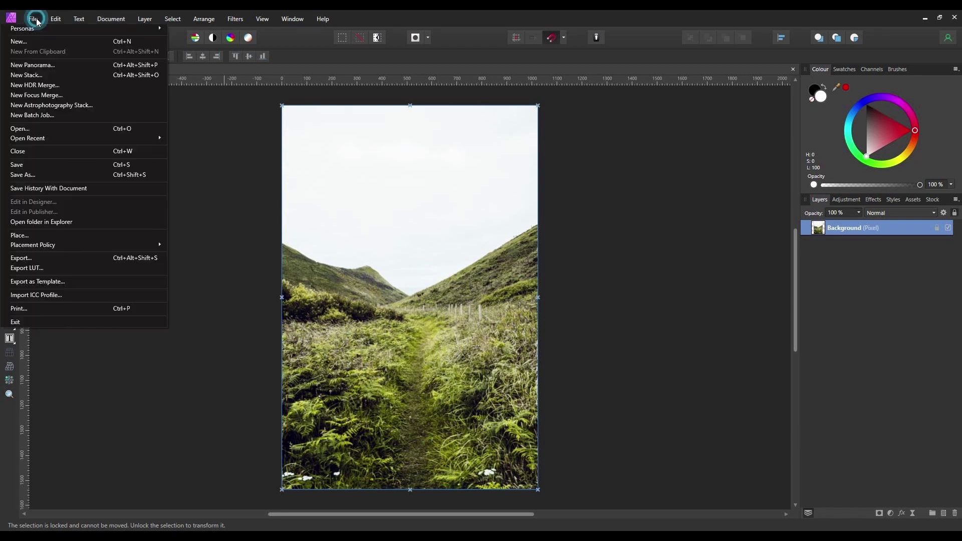
pyautogui.click(15, 239)
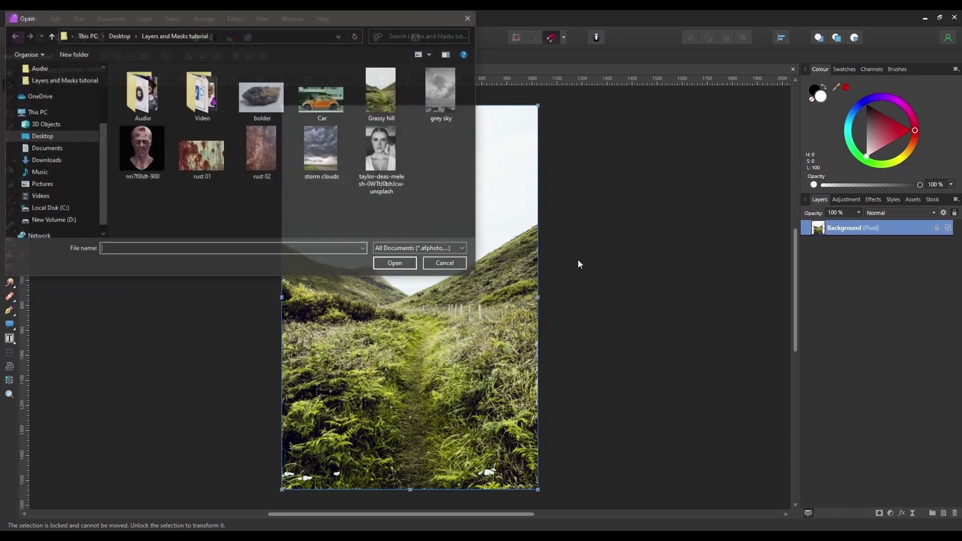
pyautogui.doubleClick(442, 92)
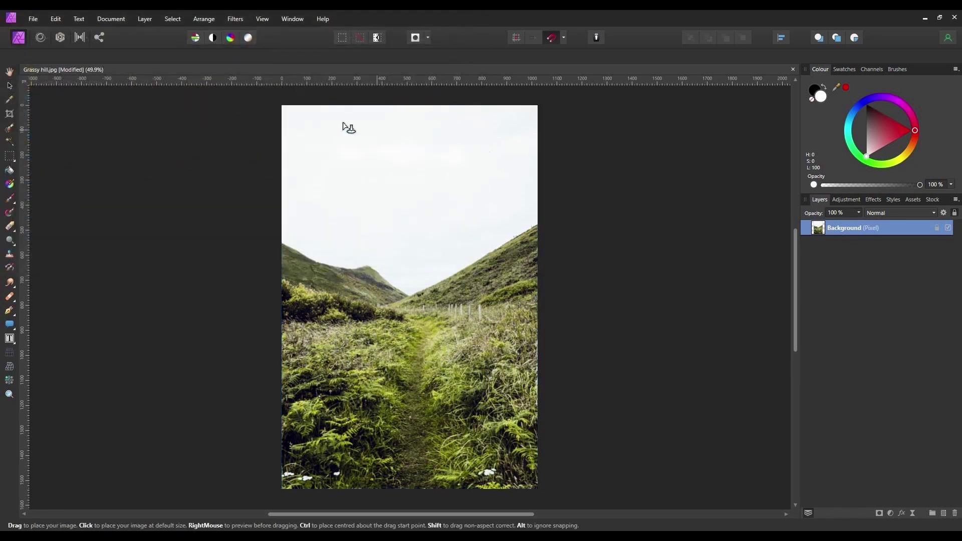
pyautogui.moveTo(281, 101); pyautogui.dragTo(622, 443)
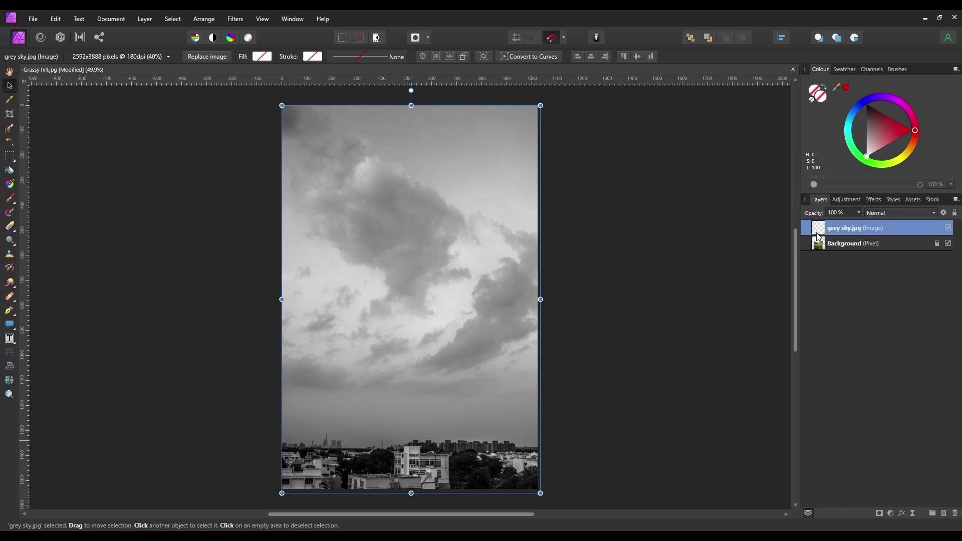
# - Move the grey sky up over the hills at 53% opacity, then restore 100%
pyautogui.click(860, 212)
pyautogui.moveTo(860, 222); pyautogui.dragTo(826, 222)
pyautogui.moveTo(461, 381); pyautogui.dragTo(459, 258)
pyautogui.click(859, 213)
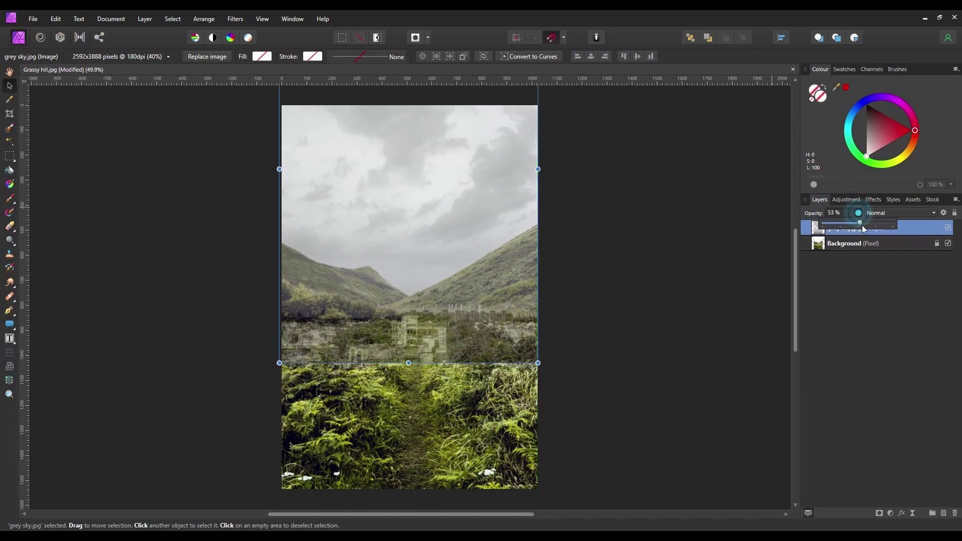
pyautogui.moveTo(859, 222); pyautogui.dragTo(941, 230)
# - Rasterise the grey sky layer and add a mask to it
pyautogui.rightClick(916, 231)
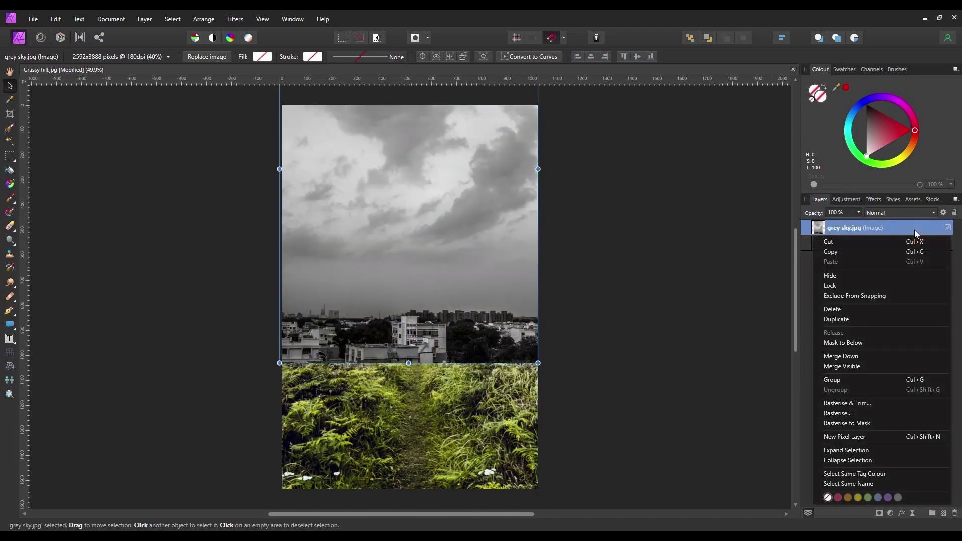
pyautogui.click(851, 413)
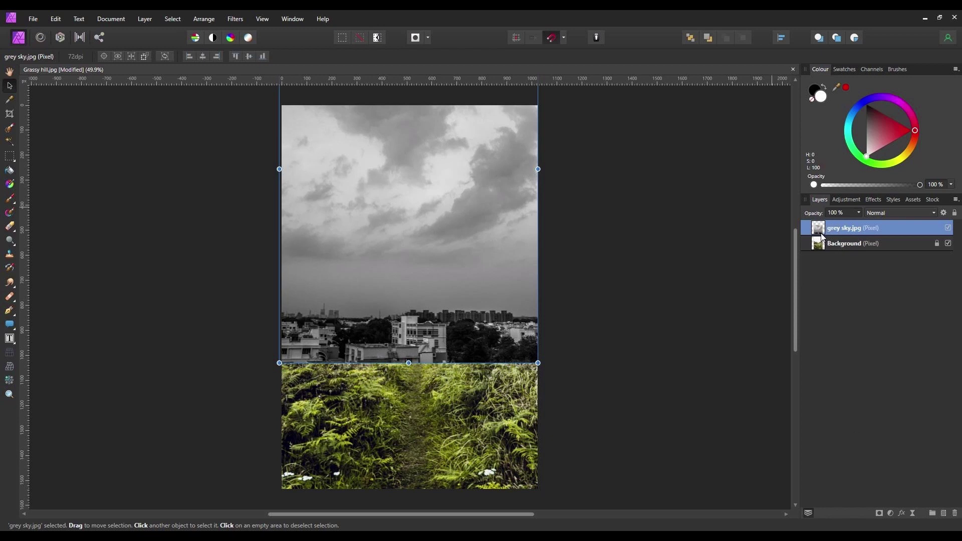
pyautogui.click(880, 513)
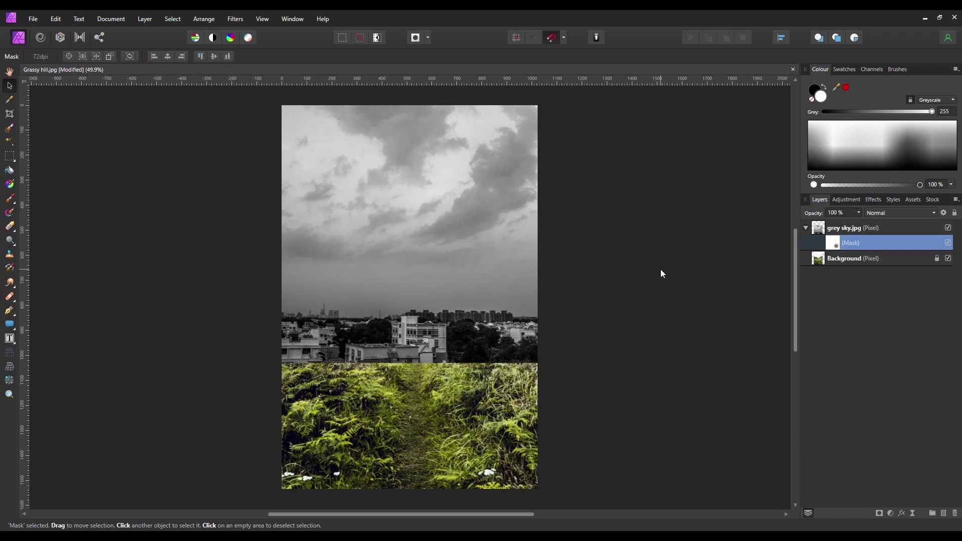
# - Invert the grey sky mask and set up the 512 px soft brush at 15% flow
pyautogui.hotkey('ctrl', 'i')
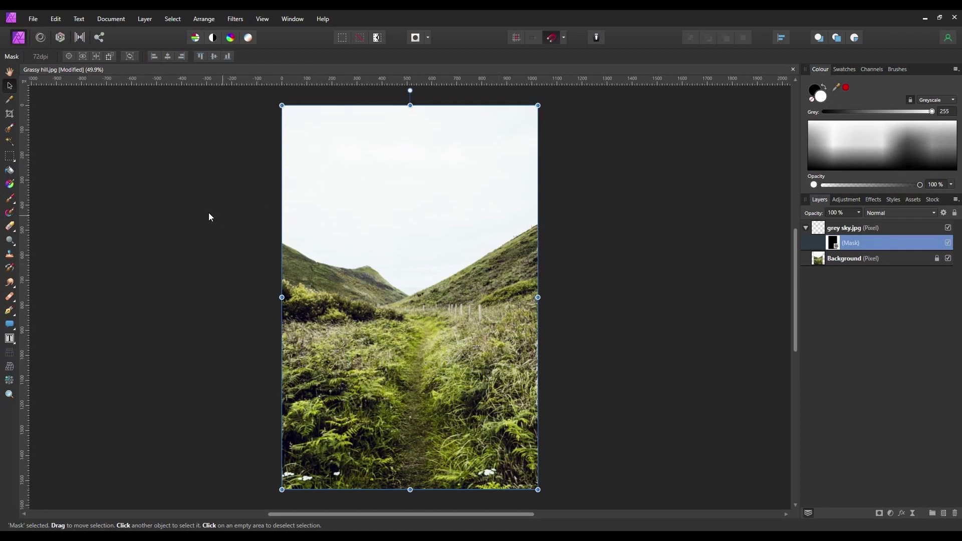
pyautogui.click(9, 199)
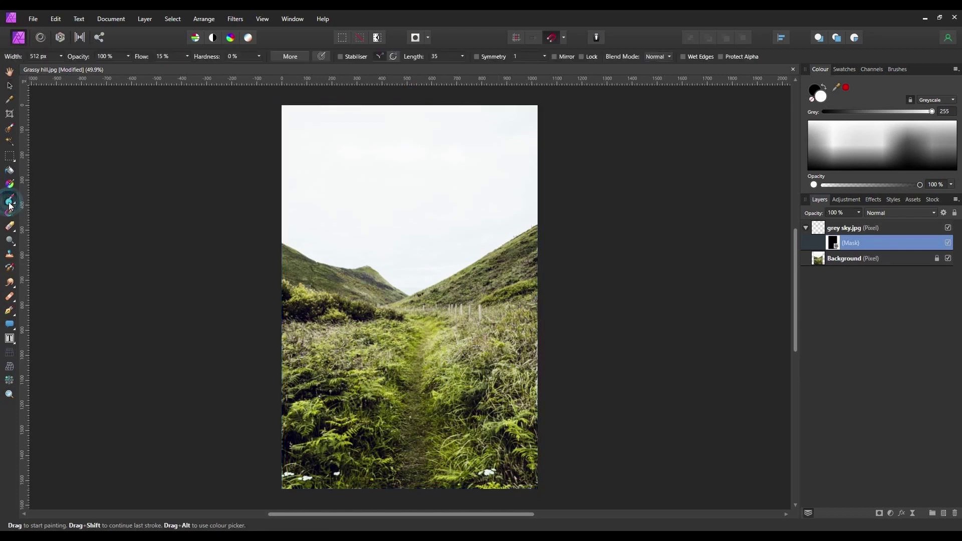
pyautogui.click(898, 70)
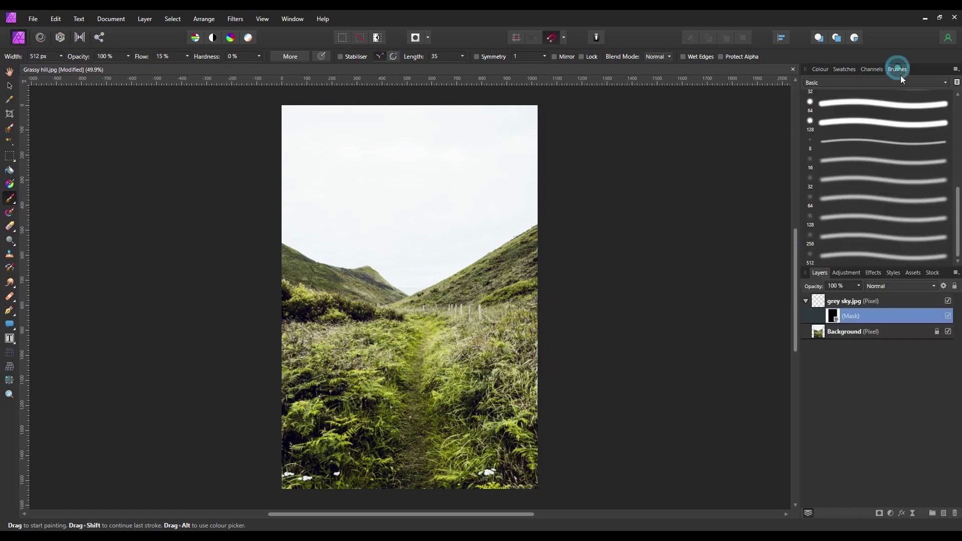
pyautogui.click(855, 257)
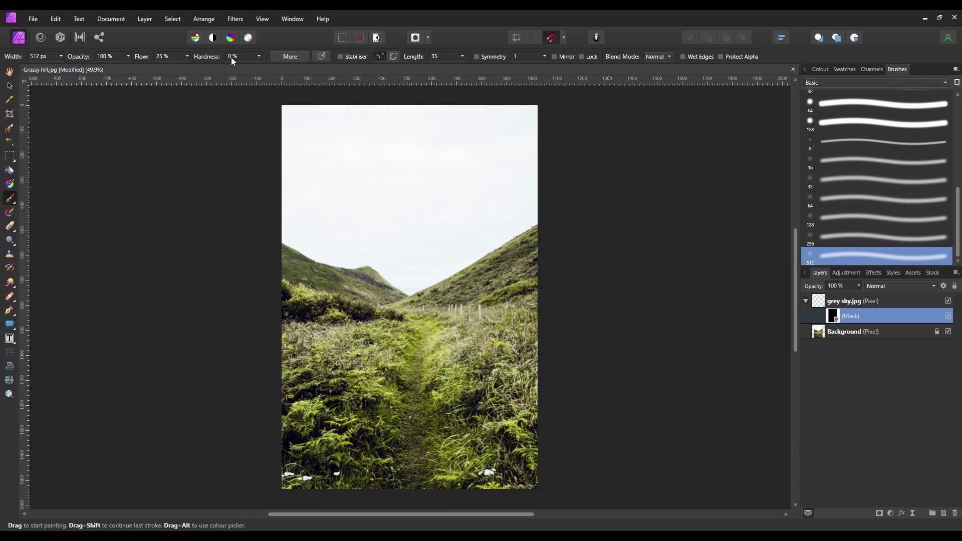
pyautogui.click(165, 57)
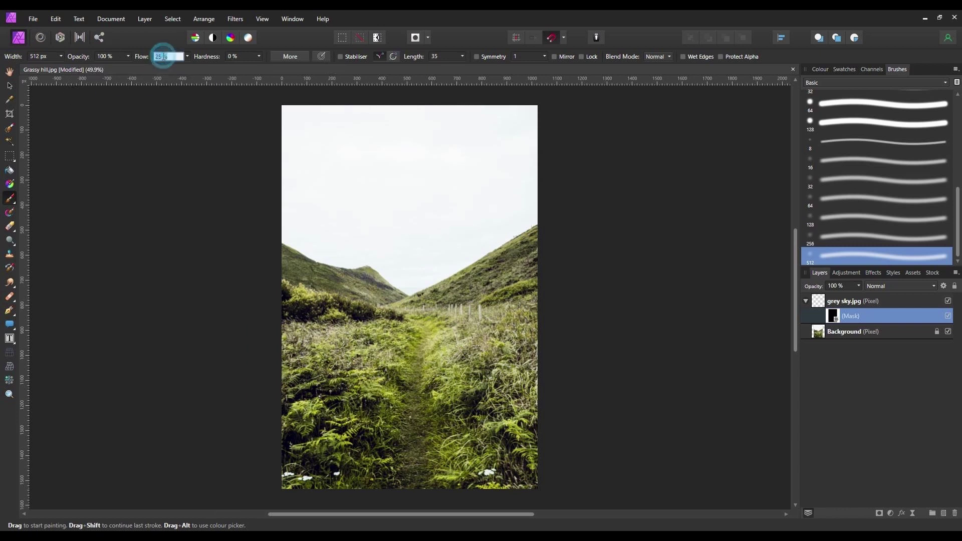
pyautogui.write('15')
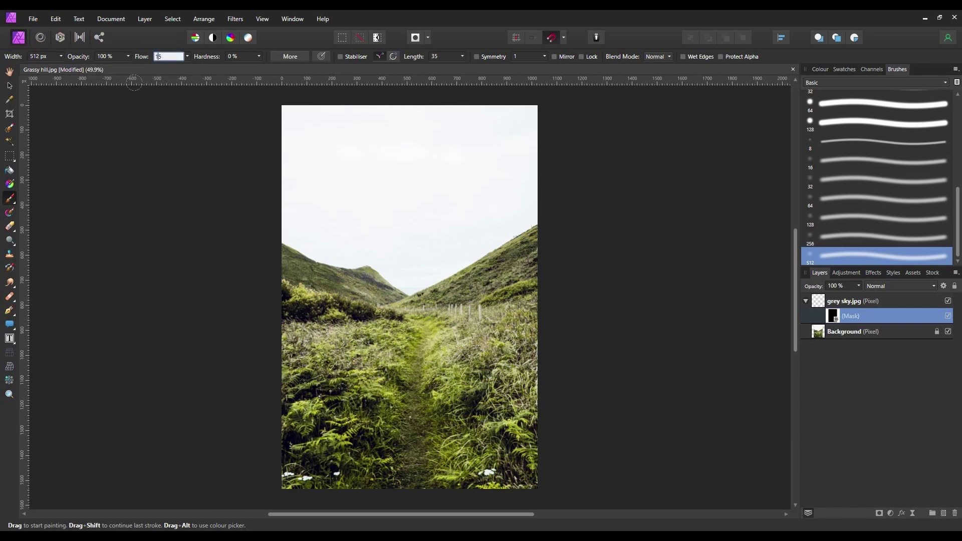
pyautogui.press('Return')
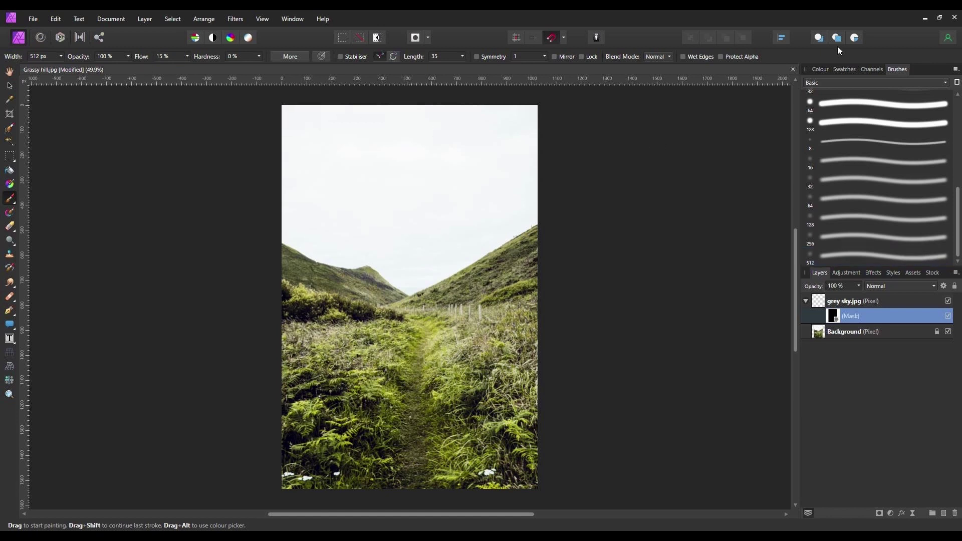
# - Paint grey clouds across the top of the sky and collapse the grey sky.jpg layer
pyautogui.click(825, 69)
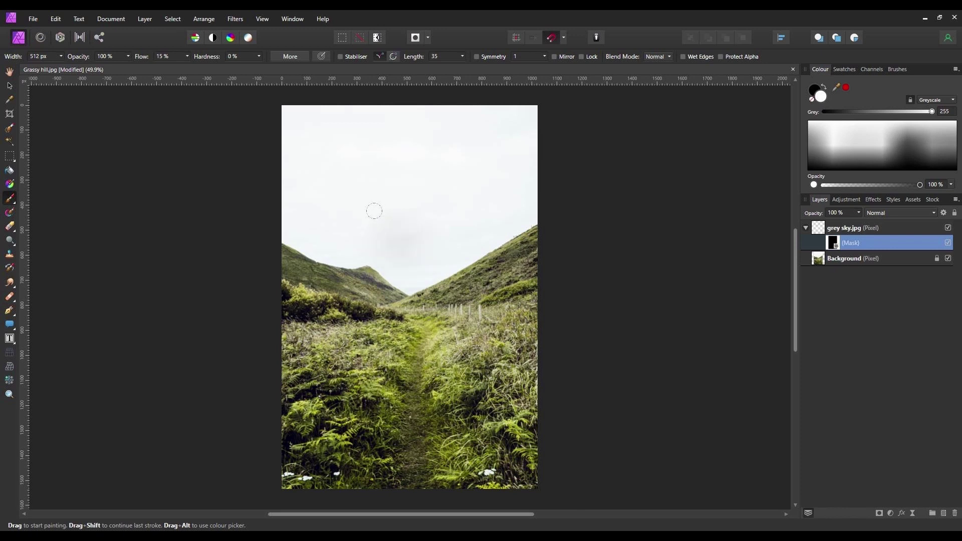
pyautogui.moveTo(216, 103)
pyautogui.mouseDown()
pyautogui.moveTo(315, 83)
pyautogui.moveTo(299, 84)
pyautogui.moveTo(480, 91)
pyautogui.moveTo(439, 109)
pyautogui.moveTo(488, 125)
pyautogui.moveTo(392, 121)
pyautogui.moveTo(332, 190)
pyautogui.moveTo(293, 137)
pyautogui.moveTo(300, 118)
pyautogui.moveTo(272, 163)
pyautogui.moveTo(290, 187)
pyautogui.moveTo(361, 196)
pyautogui.moveTo(387, 210)
pyautogui.moveTo(388, 235)
pyautogui.moveTo(388, 220)
pyautogui.moveTo(482, 151)
pyautogui.moveTo(422, 158)
pyautogui.moveTo(400, 127)
pyautogui.moveTo(489, 105)
pyautogui.moveTo(289, 109)
pyautogui.moveTo(307, 96)
pyautogui.mouseUp()
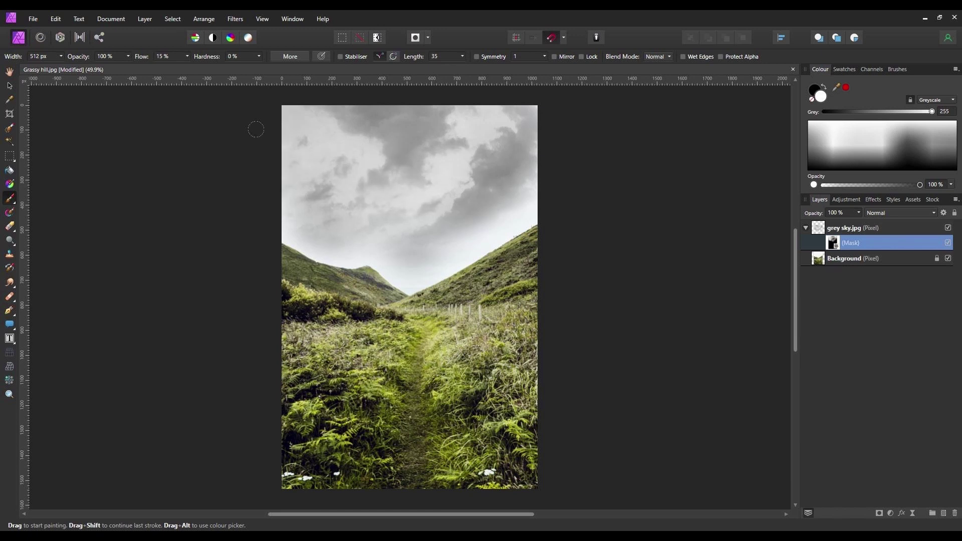
pyautogui.click(807, 228)
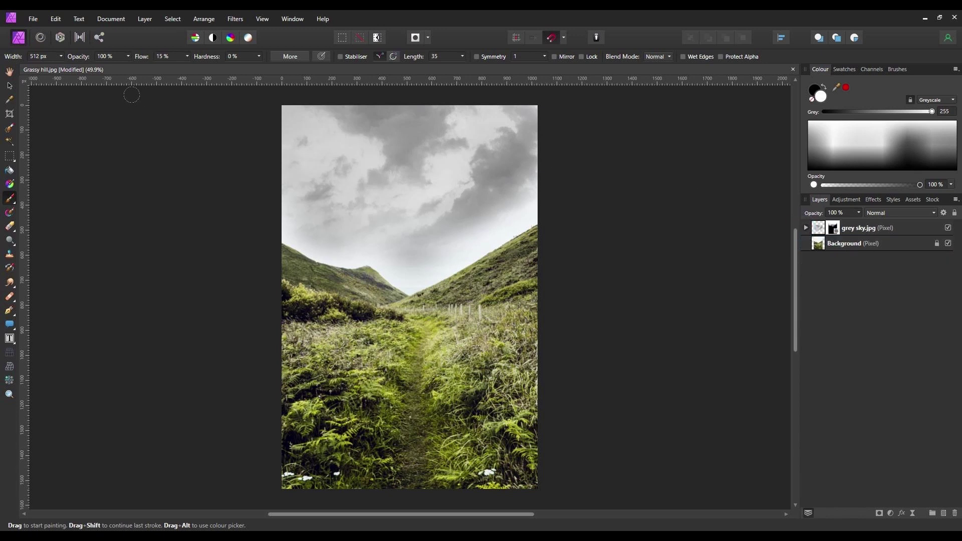
# - Place storm clouds.jpg over the canvas and move it upward
pyautogui.click(31, 19)
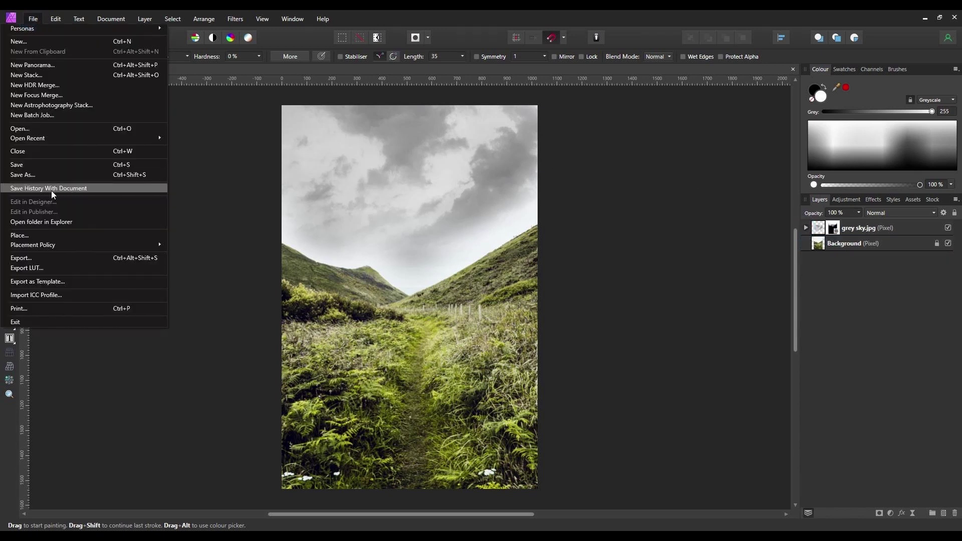
pyautogui.click(25, 236)
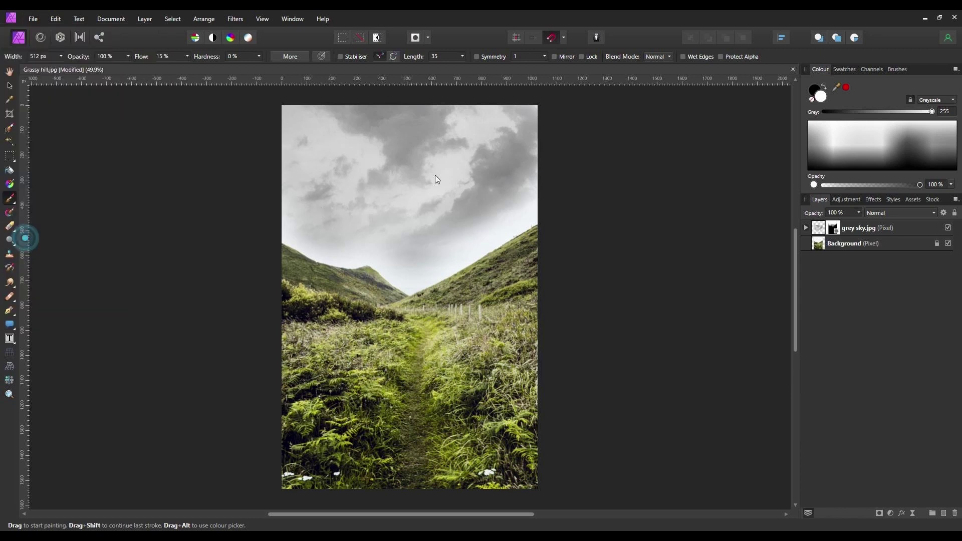
pyautogui.doubleClick(312, 143)
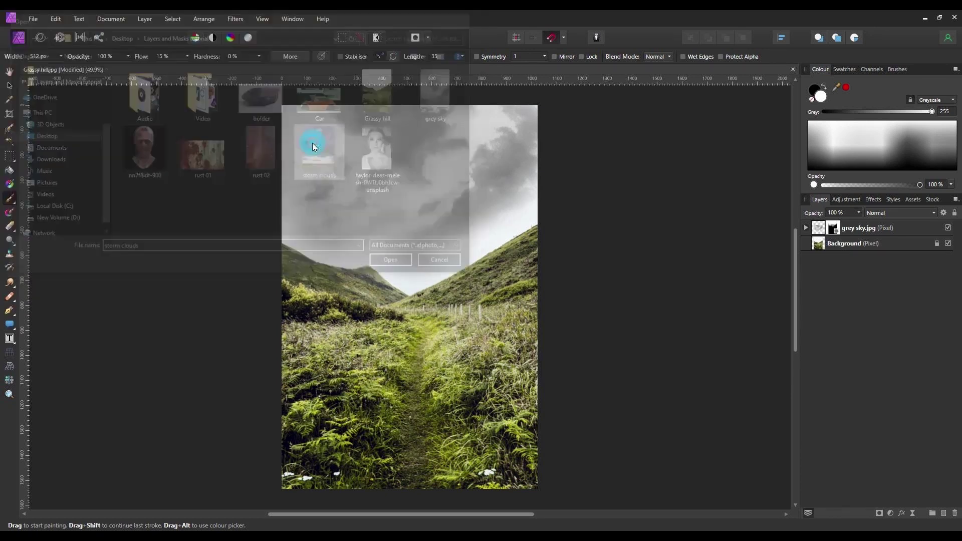
pyautogui.moveTo(267, 98); pyautogui.dragTo(657, 401)
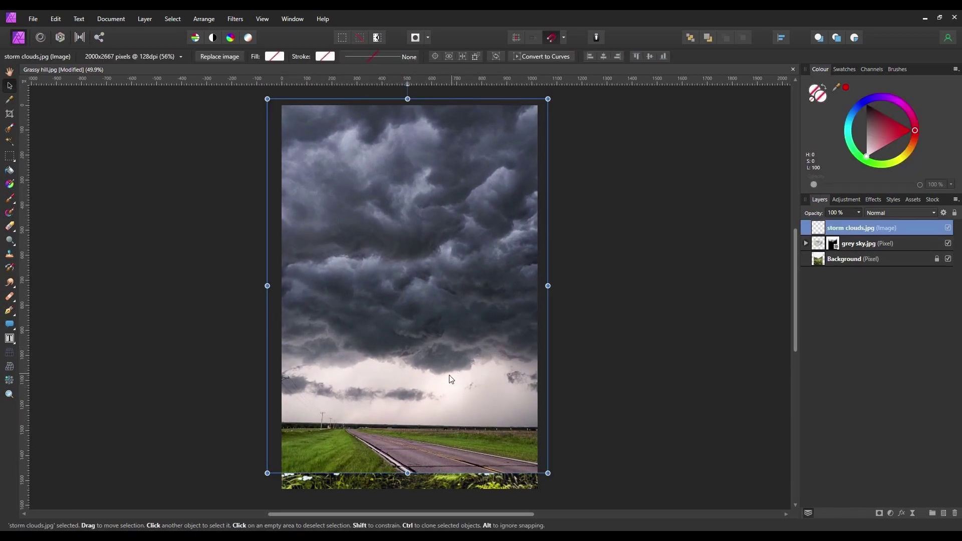
pyautogui.moveTo(449, 378); pyautogui.dragTo(449, 262)
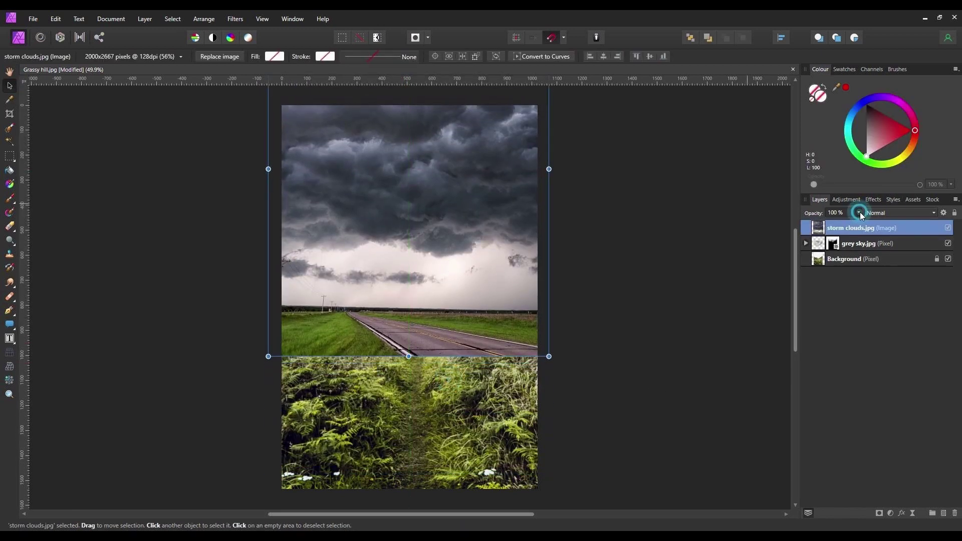
# - Align the storm clouds with the hills at 70% opacity, then restore 100%
pyautogui.press('7')
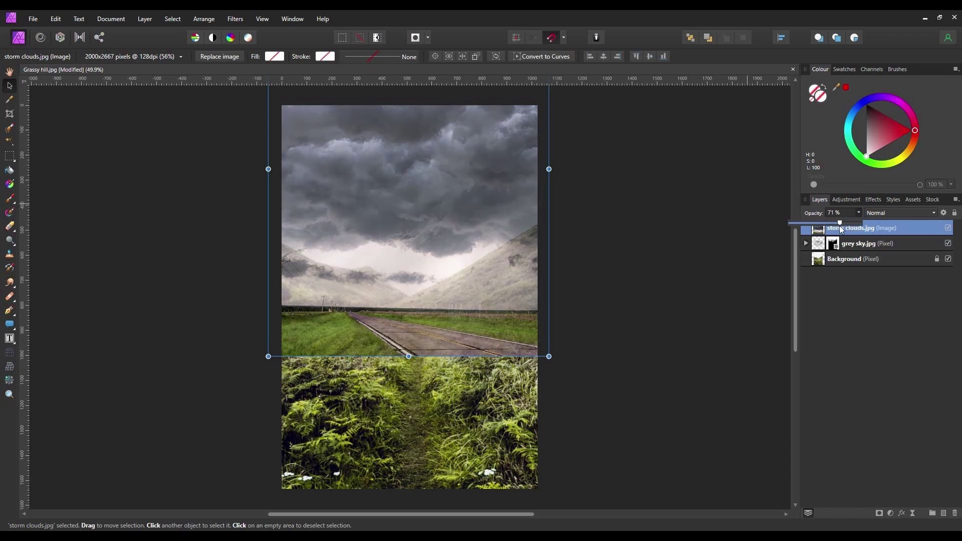
pyautogui.click(426, 297)
pyautogui.moveTo(426, 293); pyautogui.dragTo(422, 250)
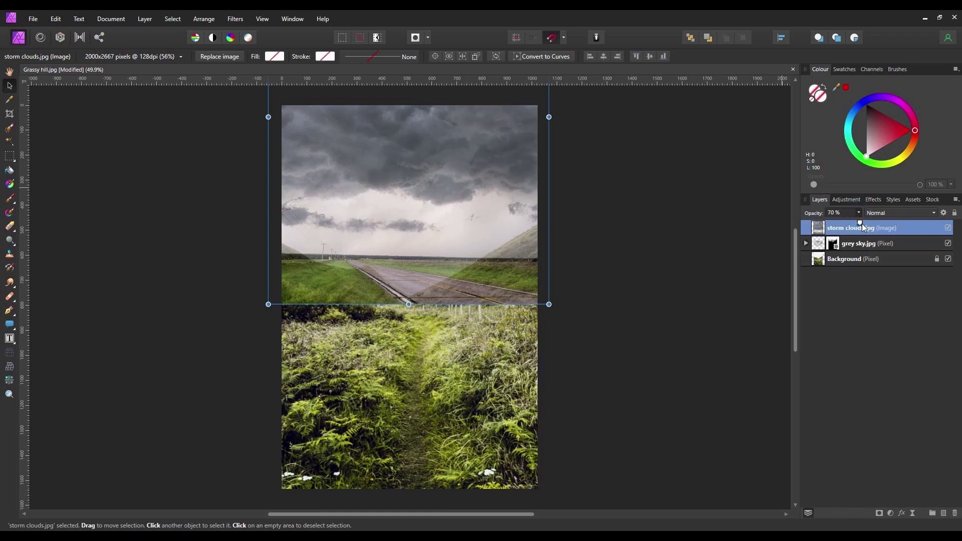
pyautogui.press('0')
# - Rasterise the storm clouds layer and add a mask to it
pyautogui.rightClick(913, 234)
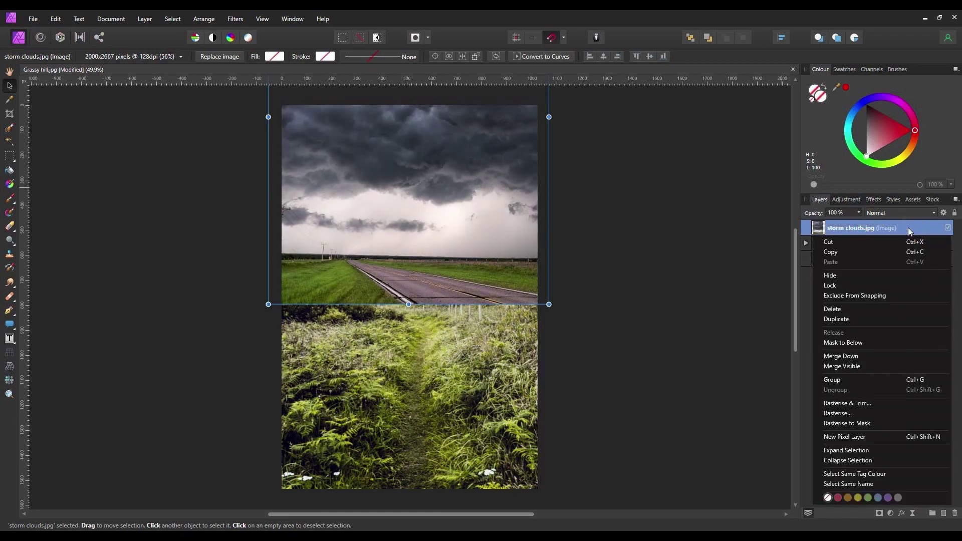
pyautogui.click(838, 413)
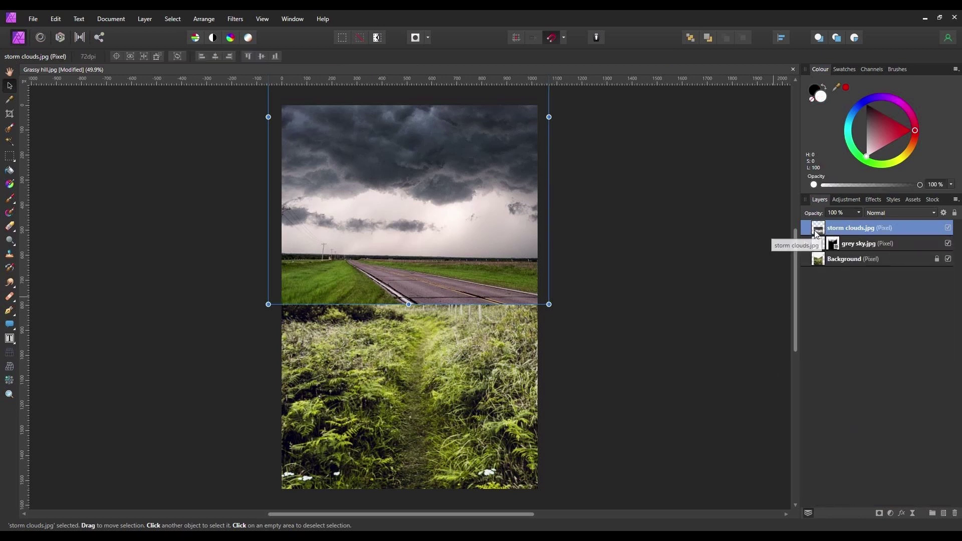
pyautogui.click(880, 513)
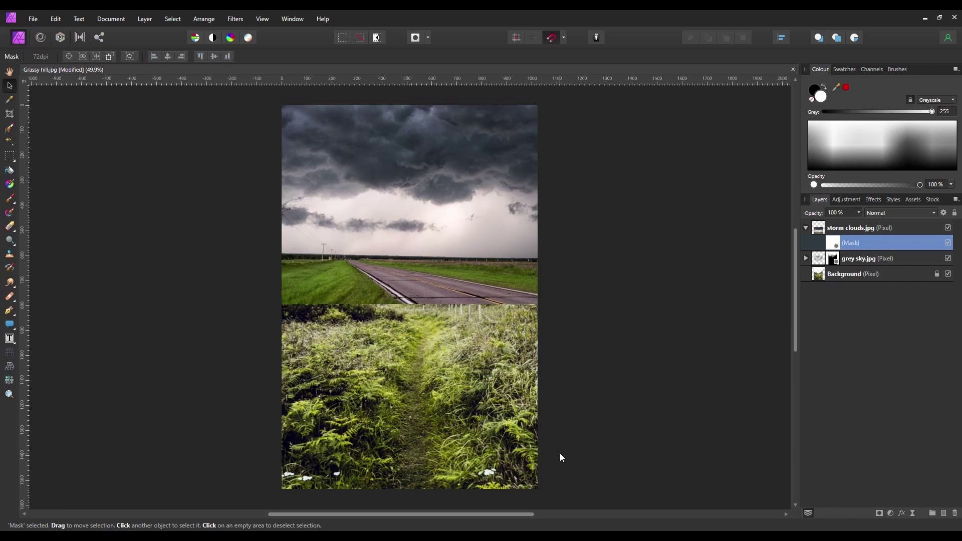
# - Invert the storm clouds mask, paint clouds across the top and upper right, then swap to black
pyautogui.hotkey('ctrl', 'i')
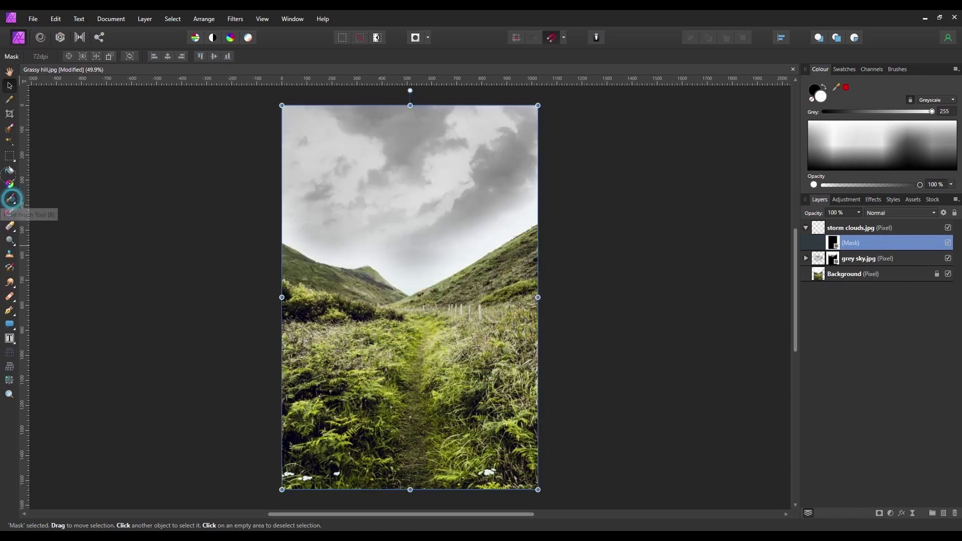
pyautogui.click(9, 198)
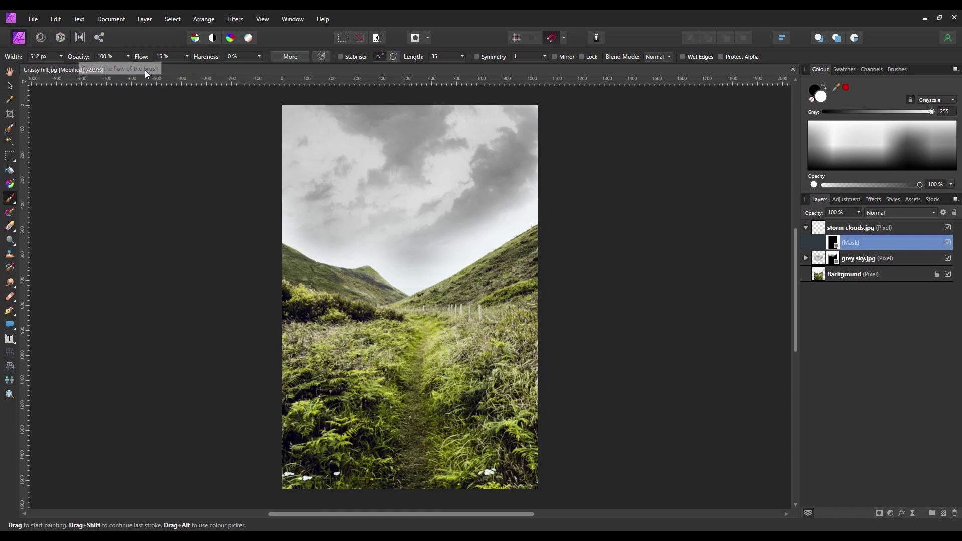
pyautogui.moveTo(312, 116)
pyautogui.mouseDown()
pyautogui.moveTo(251, 97)
pyautogui.moveTo(364, 84)
pyautogui.moveTo(494, 114)
pyautogui.moveTo(473, 146)
pyautogui.moveTo(421, 160)
pyautogui.moveTo(285, 122)
pyautogui.moveTo(382, 92)
pyautogui.moveTo(493, 93)
pyautogui.moveTo(305, 142)
pyautogui.moveTo(307, 172)
pyautogui.moveTo(411, 196)
pyautogui.moveTo(253, 158)
pyautogui.mouseUp()
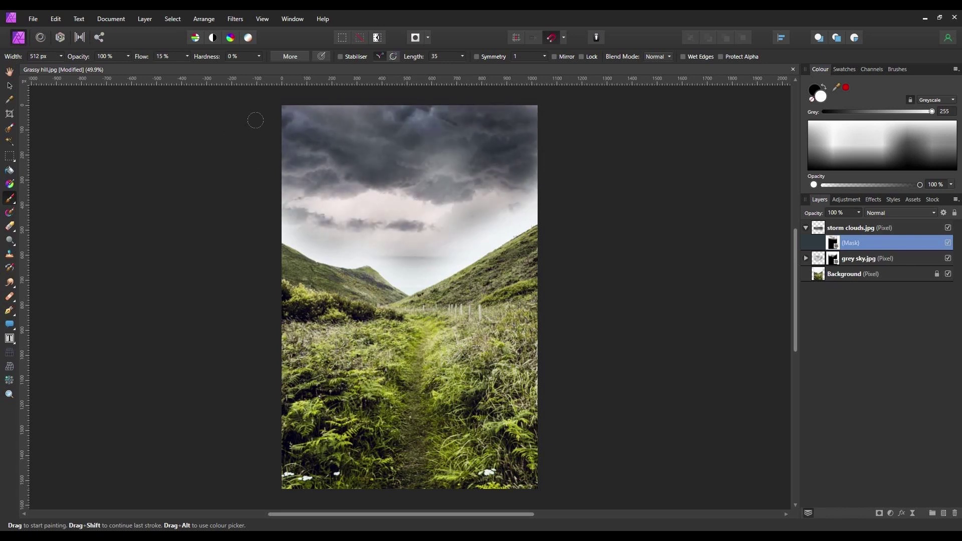
pyautogui.moveTo(258, 120)
pyautogui.mouseDown()
pyautogui.moveTo(406, 160)
pyautogui.moveTo(476, 119)
pyautogui.moveTo(461, 122)
pyautogui.moveTo(493, 127)
pyautogui.moveTo(482, 106)
pyautogui.moveTo(537, 108)
pyautogui.mouseUp()
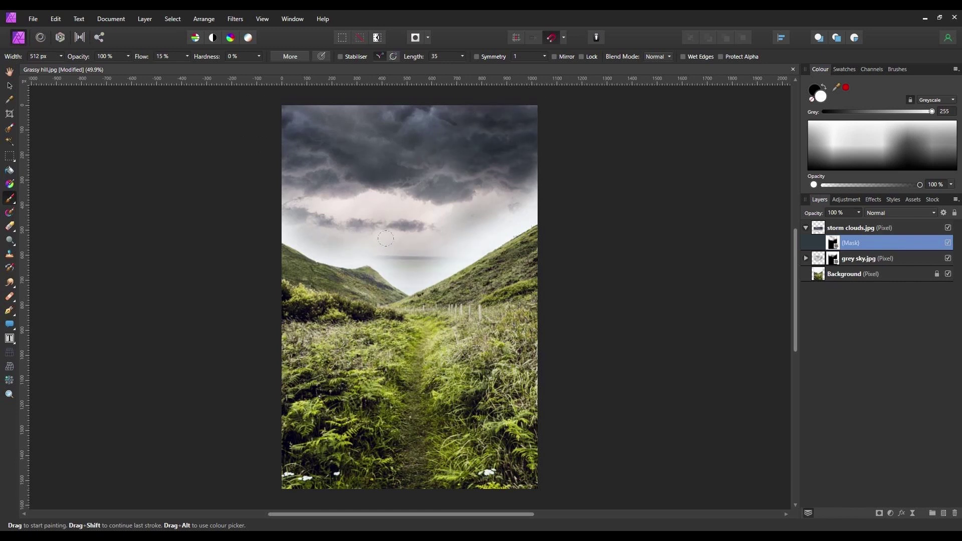
pyautogui.press('x')
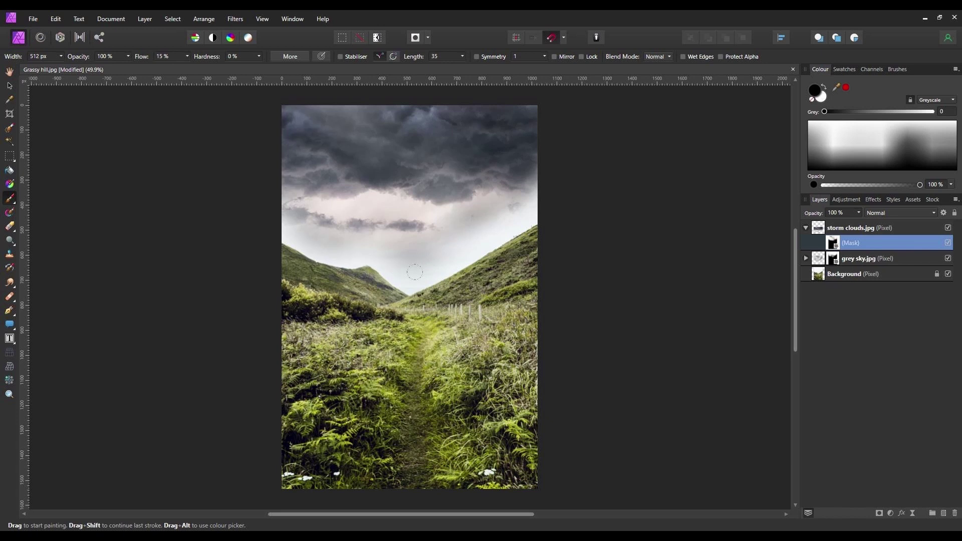
# - Lower the storm clouds layer to 59% opacity, collapse it and clear the selection
pyautogui.click(9, 86)
pyautogui.click(816, 232)
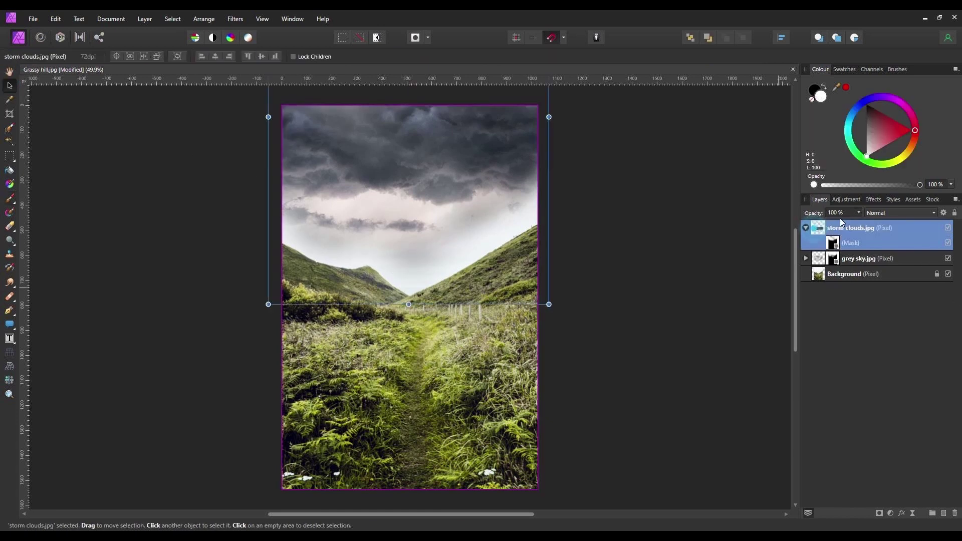
pyautogui.moveTo(860, 221); pyautogui.dragTo(834, 231)
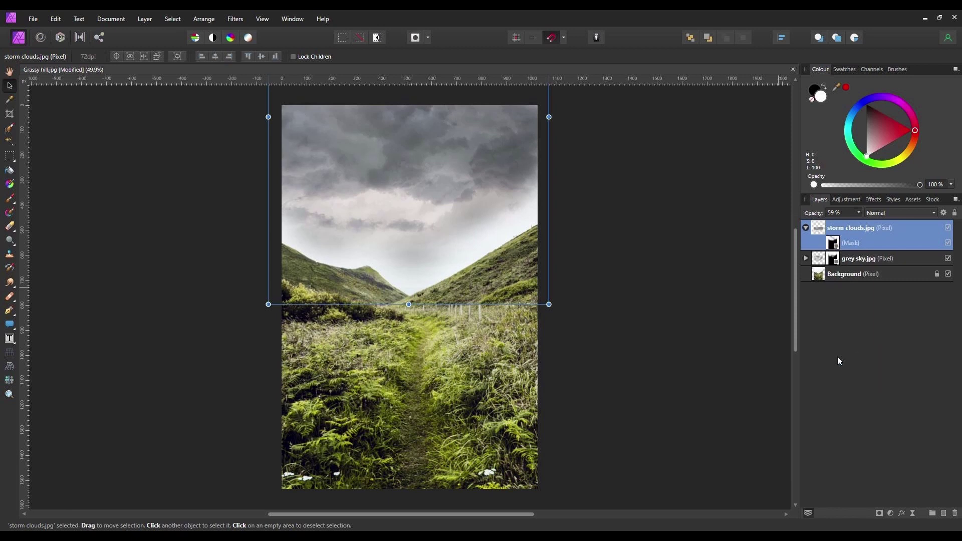
pyautogui.click(805, 228)
pyautogui.click(740, 350)
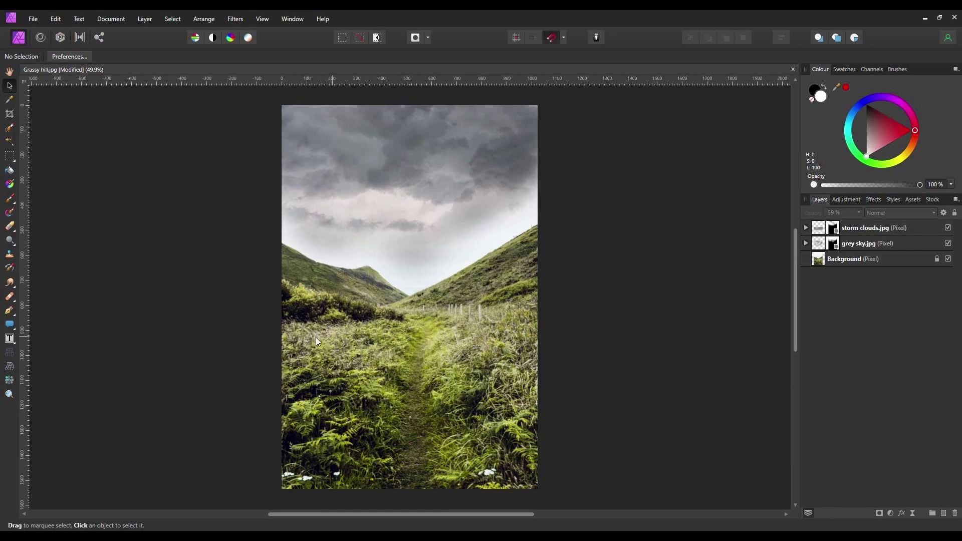
# - Place the bolder.jpg boulder image into the document
pyautogui.click(33, 19)
pyautogui.click(34, 237)
pyautogui.click(252, 106)
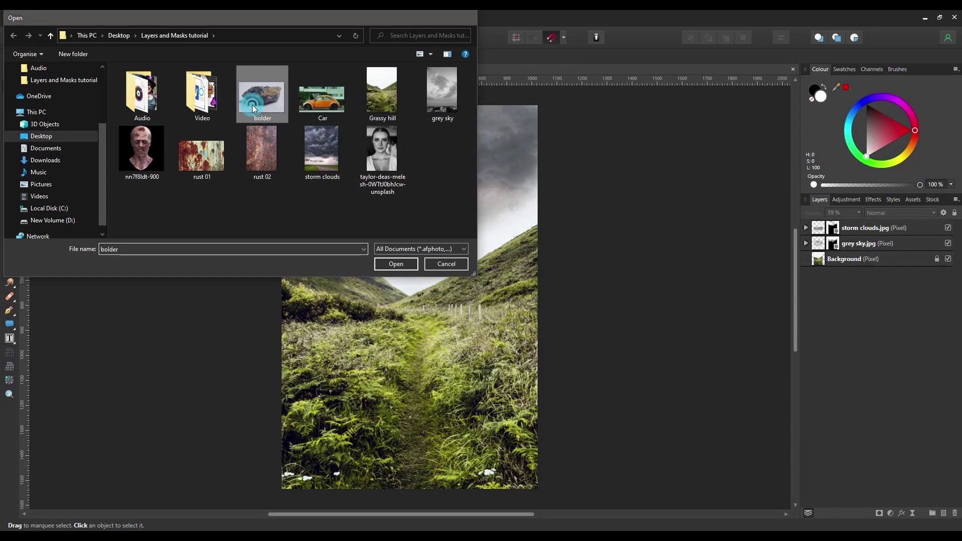
pyautogui.doubleClick(251, 104)
# - Size and position the boulder over the grass path, then select the Pen Tool
pyautogui.moveTo(304, 279); pyautogui.dragTo(494, 406)
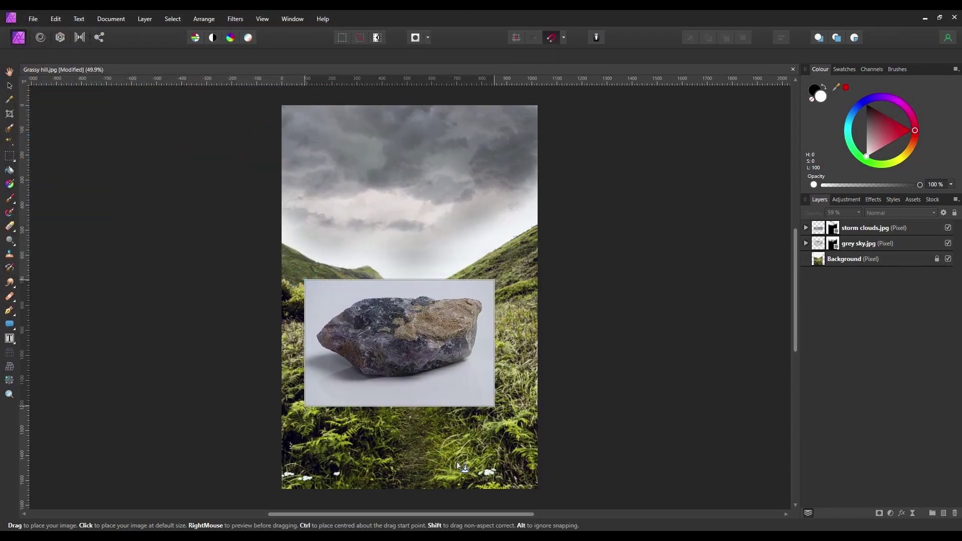
pyautogui.moveTo(457, 465); pyautogui.dragTo(500, 410)
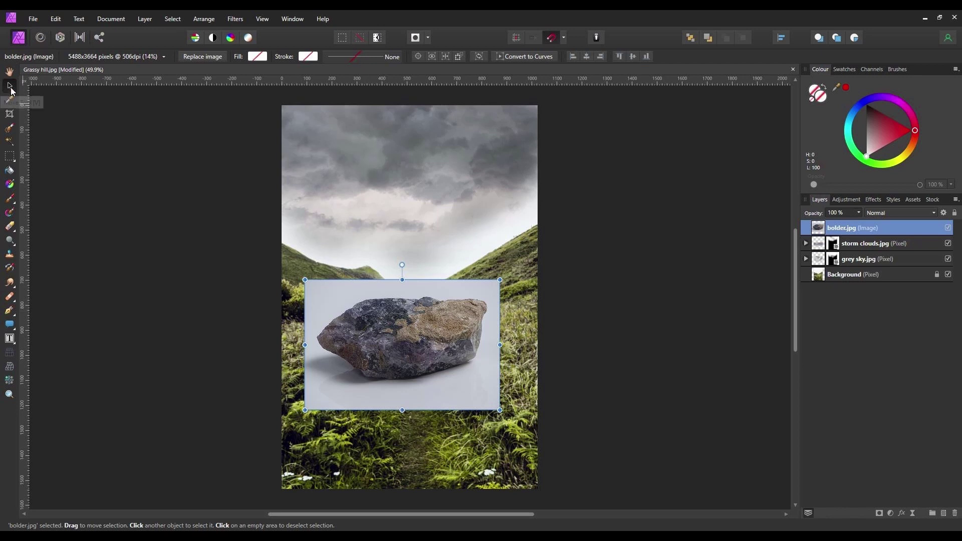
pyautogui.moveTo(396, 348); pyautogui.dragTo(396, 321)
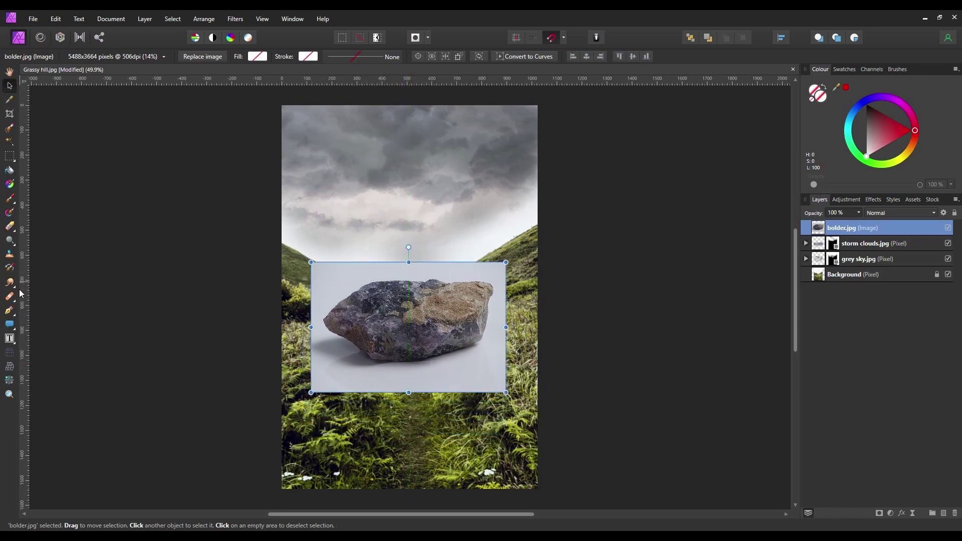
pyautogui.click(8, 312)
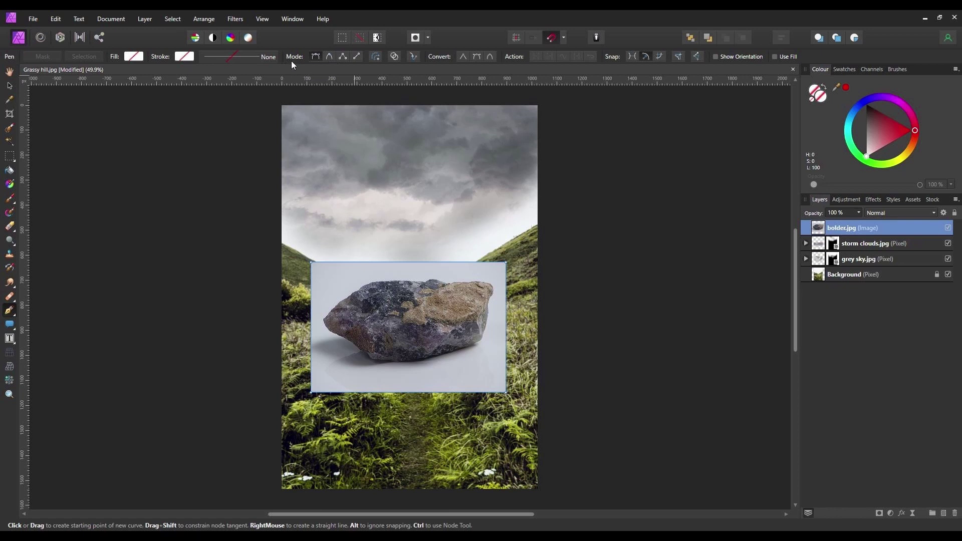
# - With the Pen in Smart Mode at 150% zoom, start tracing along the boulder's top edge
pyautogui.click(329, 57)
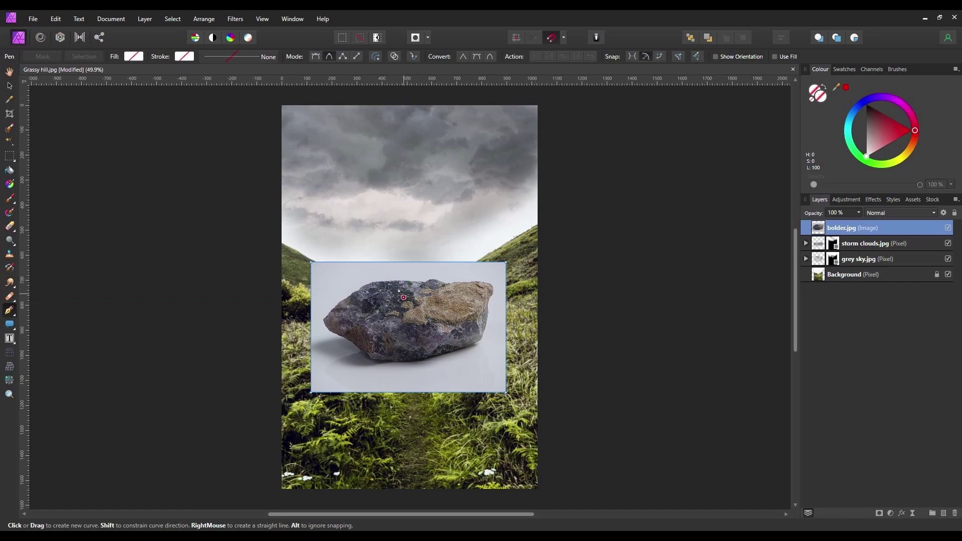
pyautogui.hotkey('ctrl', '+')
pyautogui.hotkey('ctrl', '+')
pyautogui.hotkey('ctrl', '+')
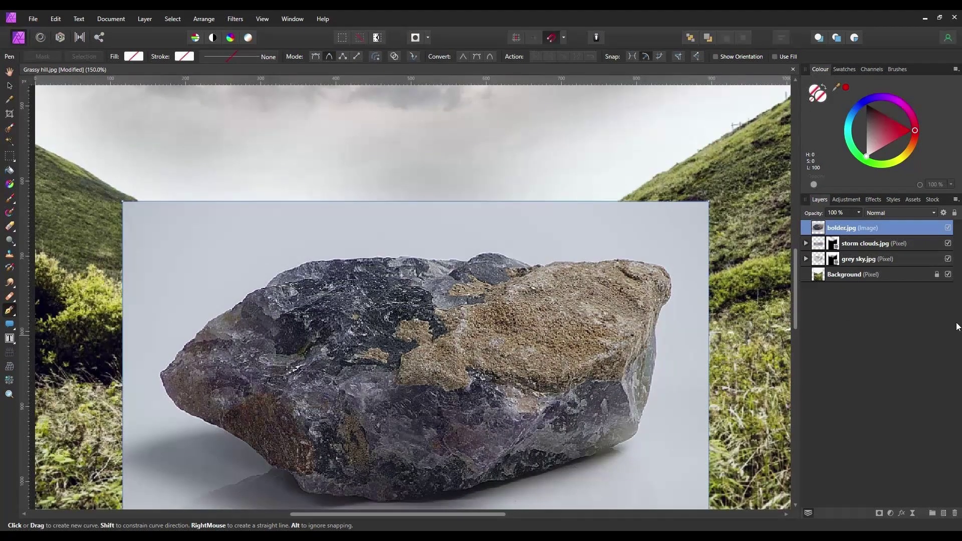
pyautogui.click(329, 260)
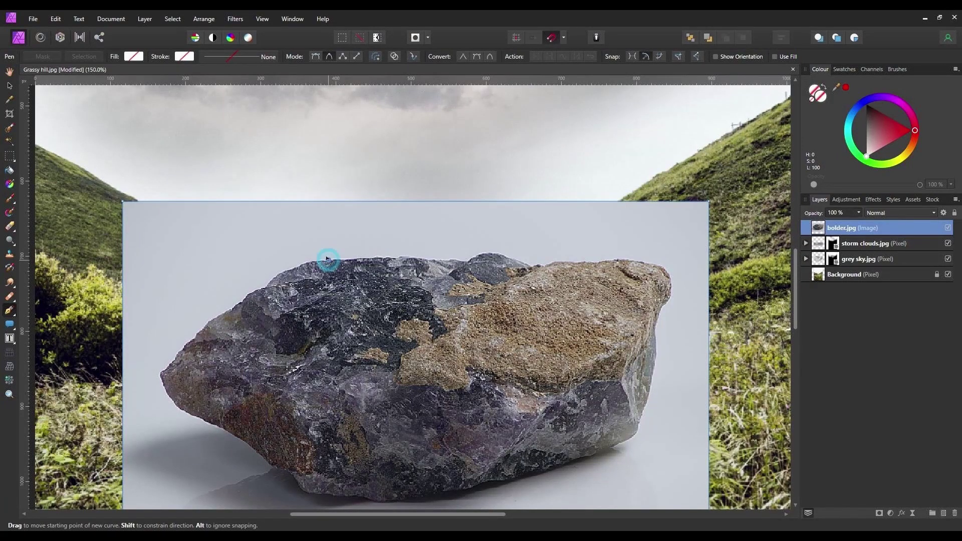
pyautogui.click(348, 260)
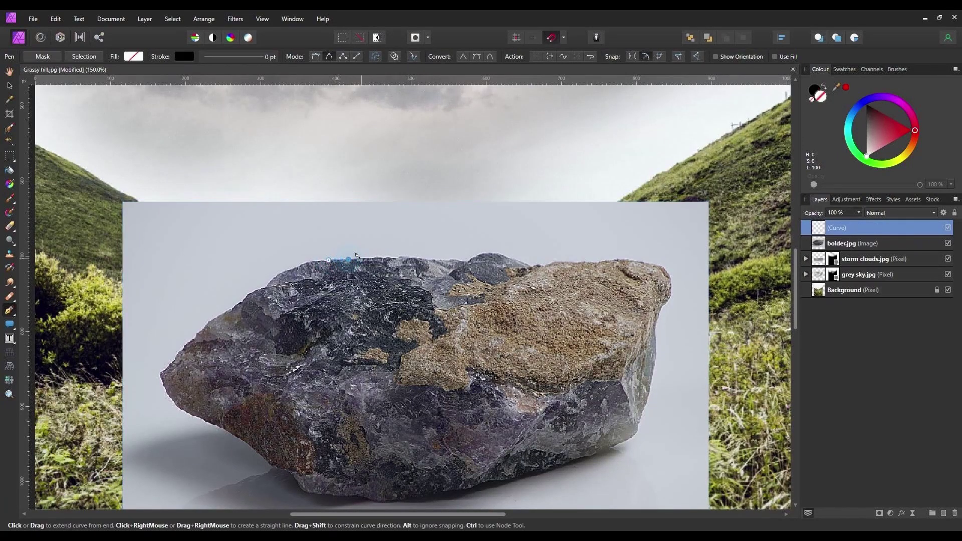
pyautogui.click(370, 257)
pyautogui.click(389, 258)
pyautogui.click(408, 259)
pyautogui.click(430, 261)
pyautogui.click(444, 261)
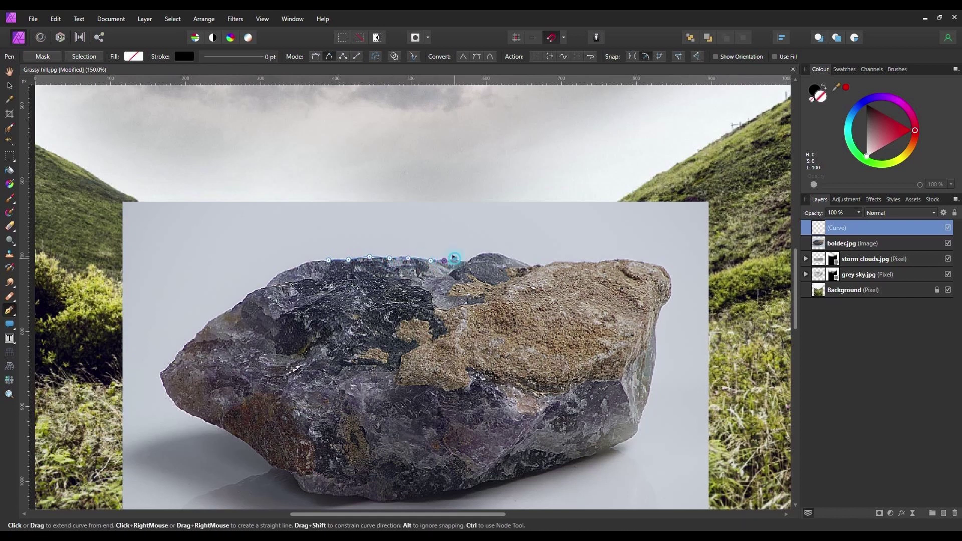
pyautogui.click(455, 259)
pyautogui.click(469, 259)
pyautogui.click(482, 256)
pyautogui.click(490, 254)
# - Continue the outline through the dip and across the tan top to the top-right corner
pyautogui.click(503, 254)
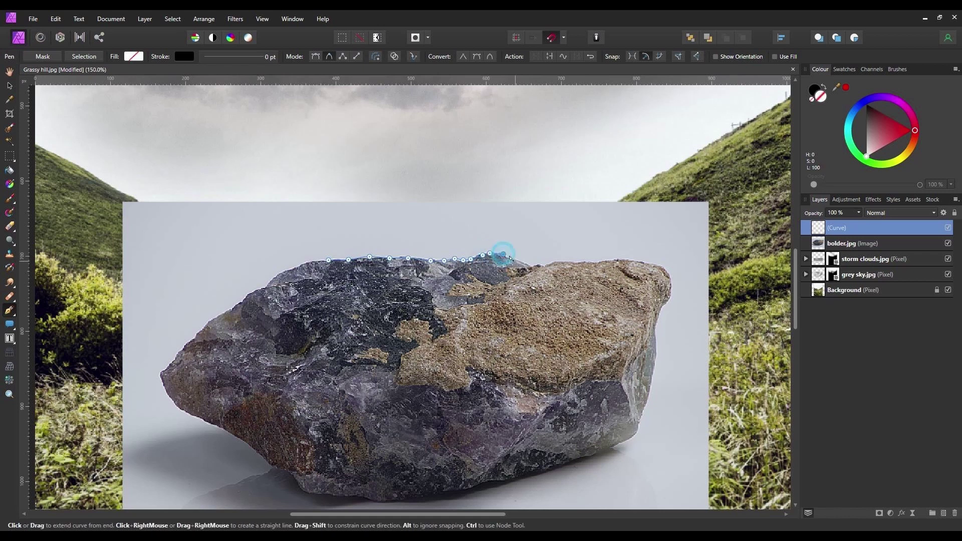
pyautogui.click(515, 261)
pyautogui.click(524, 263)
pyautogui.click(535, 266)
pyautogui.click(552, 262)
pyautogui.click(576, 263)
pyautogui.click(587, 263)
pyautogui.click(603, 261)
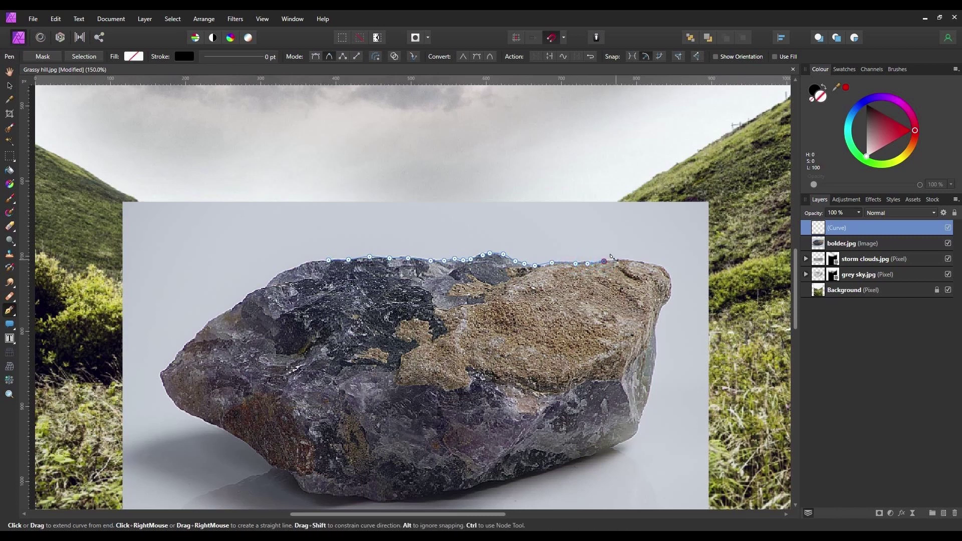
pyautogui.click(617, 260)
pyautogui.click(634, 261)
pyautogui.click(657, 266)
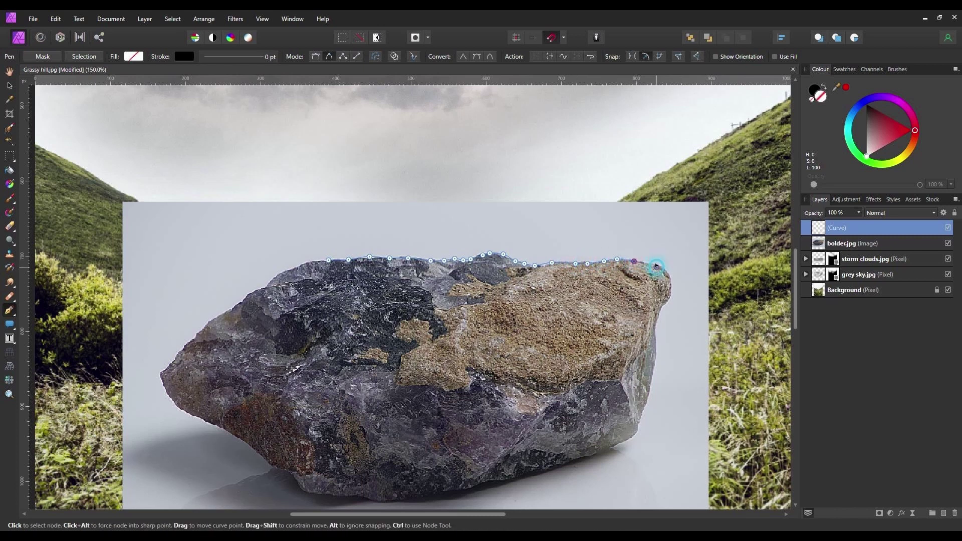
# - Trace the outline down the boulder's right side to its lower-right edge
pyautogui.click(670, 277)
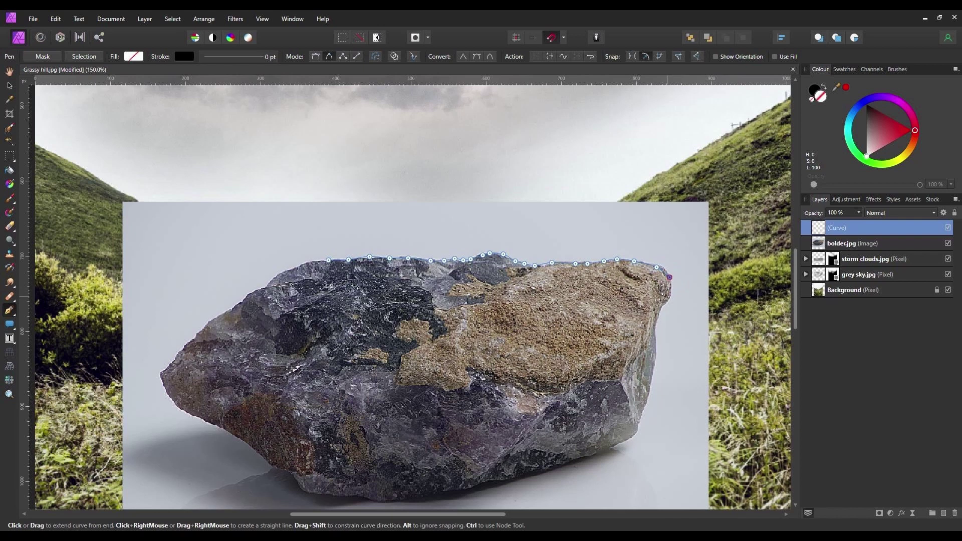
pyautogui.click(667, 298)
pyautogui.click(658, 307)
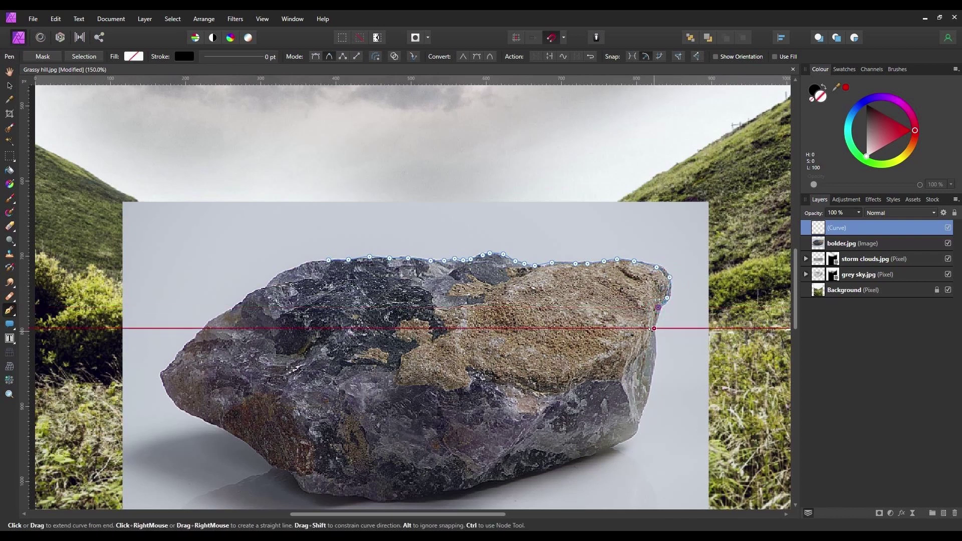
pyautogui.click(651, 329)
pyautogui.click(656, 347)
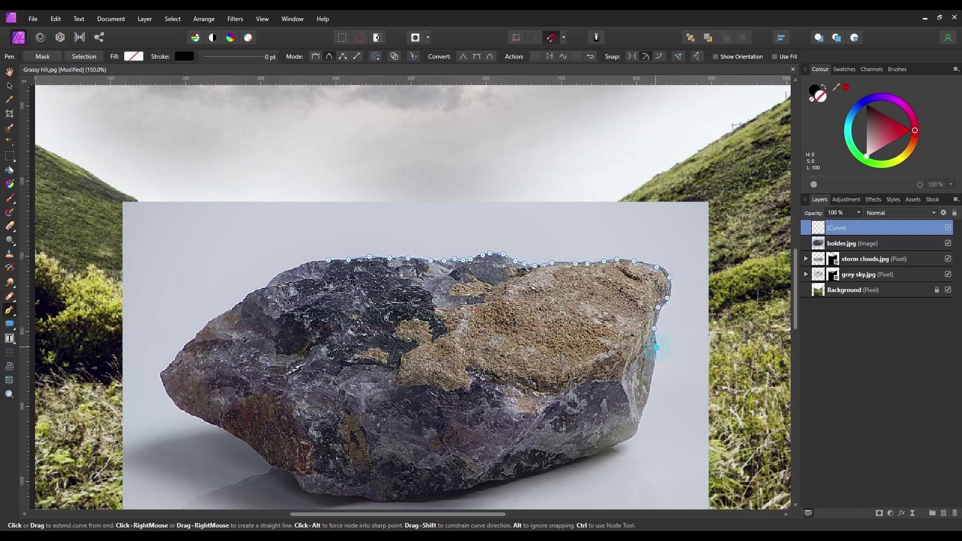
pyautogui.click(652, 367)
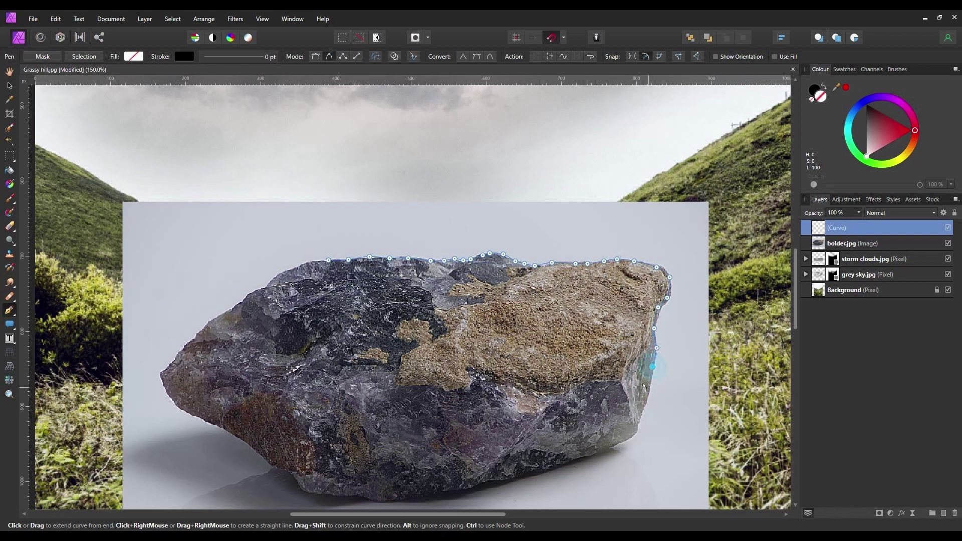
pyautogui.click(648, 390)
pyautogui.click(642, 413)
pyautogui.click(638, 429)
pyautogui.click(627, 438)
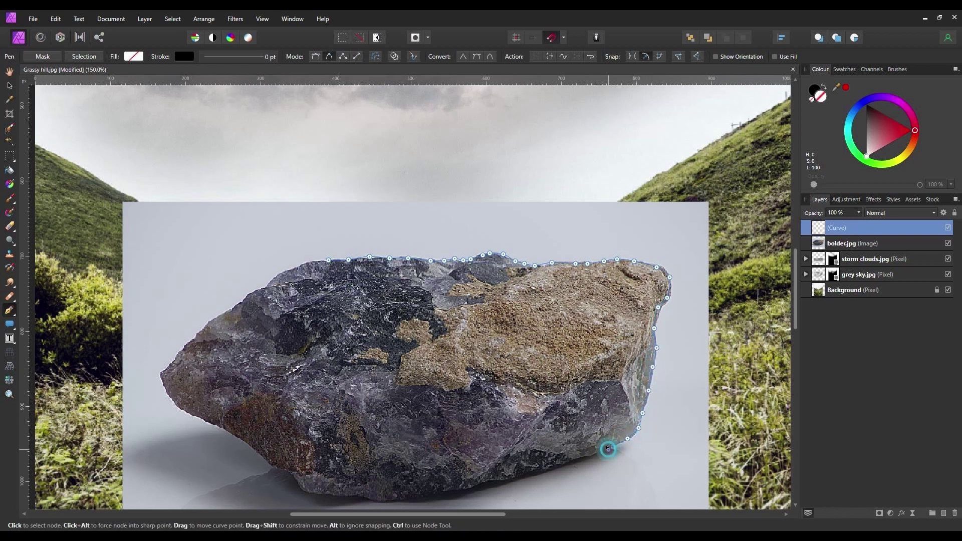
# - Trace the boulder's bottom edge leftward partway along its base
pyautogui.click(608, 449)
pyautogui.click(586, 456)
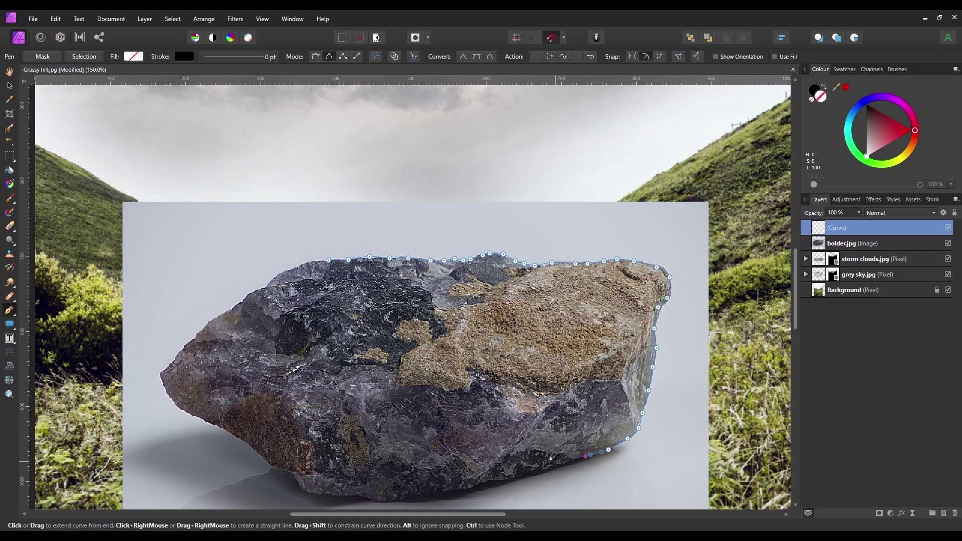
pyautogui.click(555, 464)
pyautogui.click(530, 473)
pyautogui.click(512, 477)
pyautogui.click(497, 480)
pyautogui.click(483, 478)
# - Extend the outline left along the boulder's bottom edge to its bottom-left base
pyautogui.scroll(-1, 481, 460)
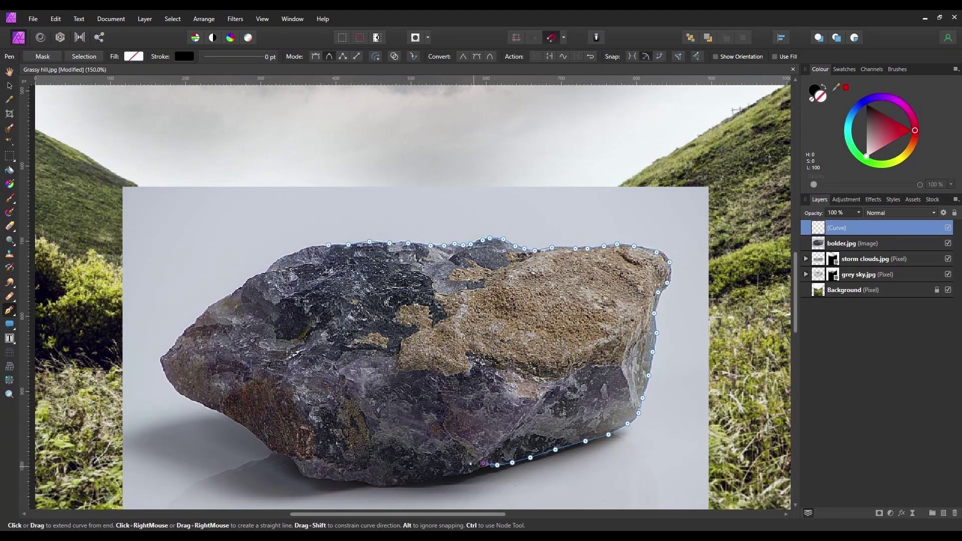
pyautogui.click(476, 468)
pyautogui.click(464, 475)
pyautogui.click(447, 475)
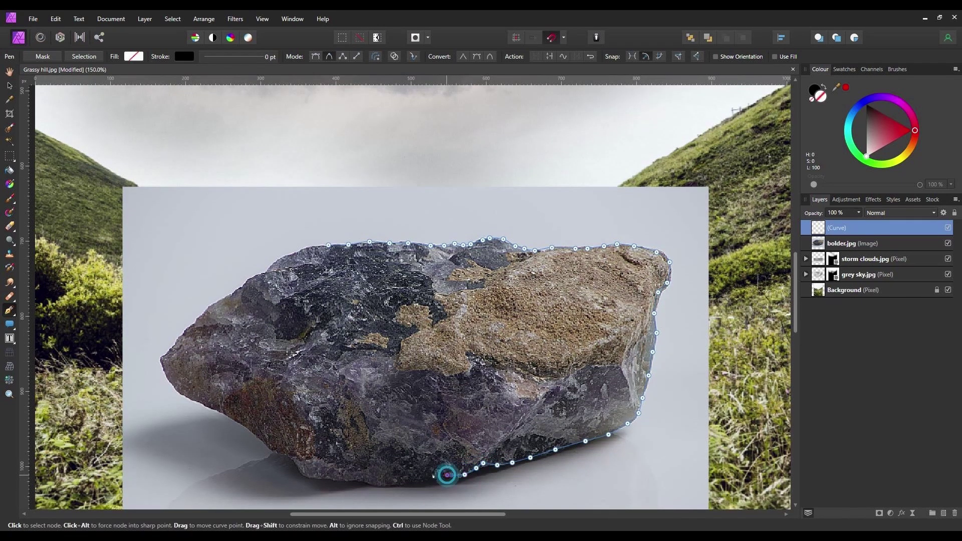
pyautogui.click(428, 481)
pyautogui.click(415, 482)
pyautogui.click(402, 484)
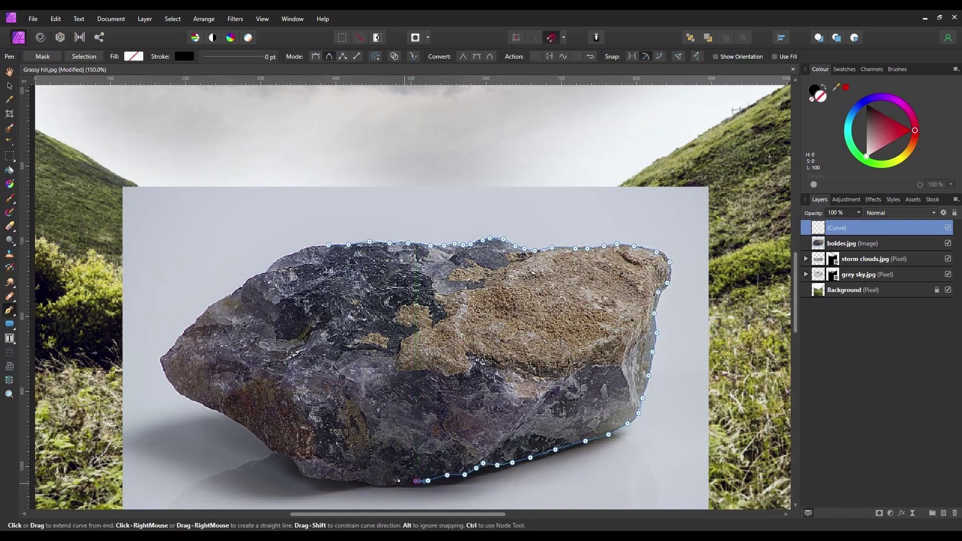
pyautogui.click(387, 484)
pyautogui.click(375, 483)
pyautogui.click(363, 480)
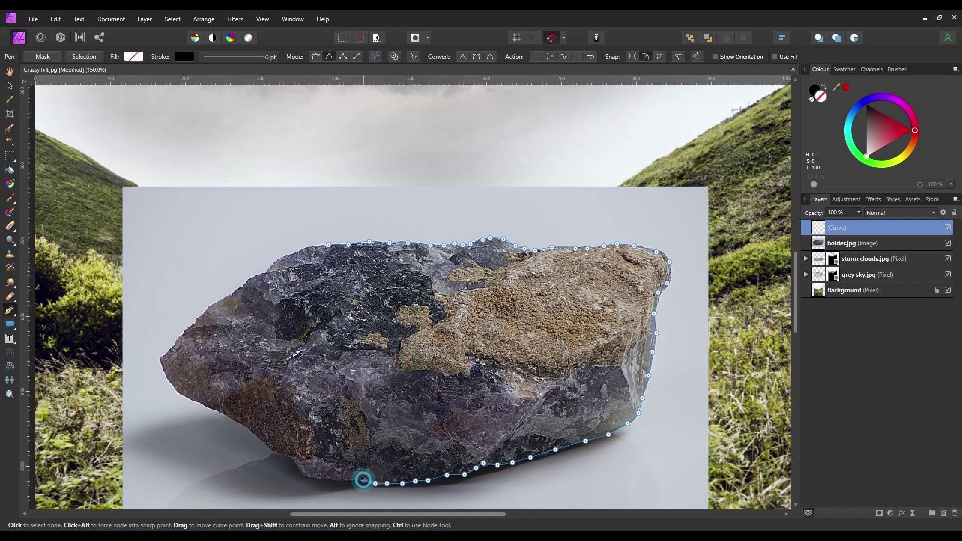
pyautogui.click(348, 480)
pyautogui.click(335, 480)
pyautogui.click(321, 477)
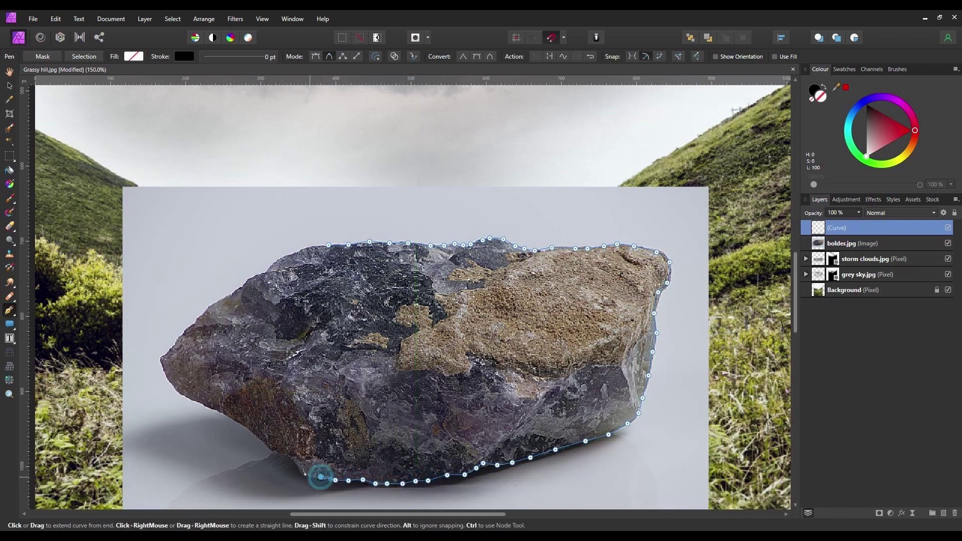
pyautogui.click(308, 476)
pyautogui.click(301, 472)
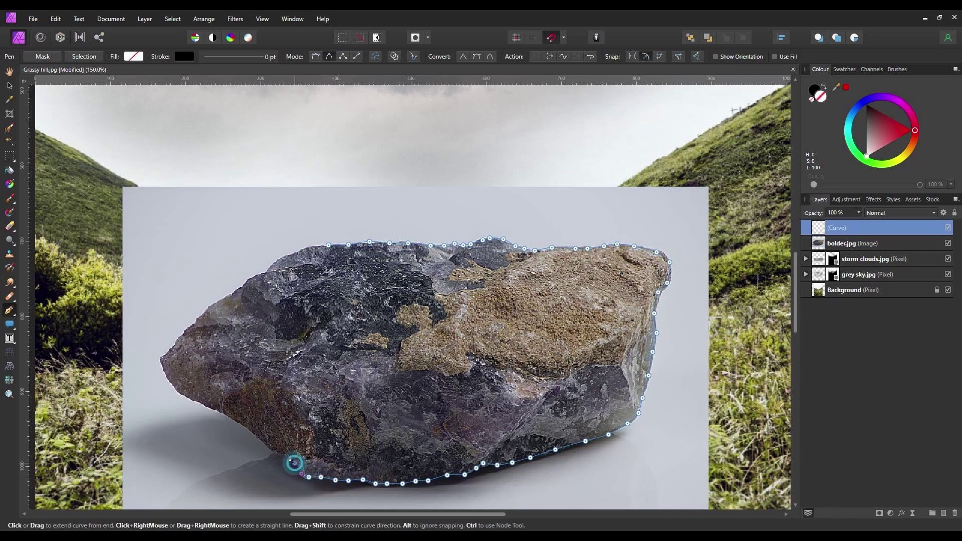
# - Trace up the lower-left curve, round the leftmost point and climb the left edge
pyautogui.click(290, 457)
pyautogui.click(279, 451)
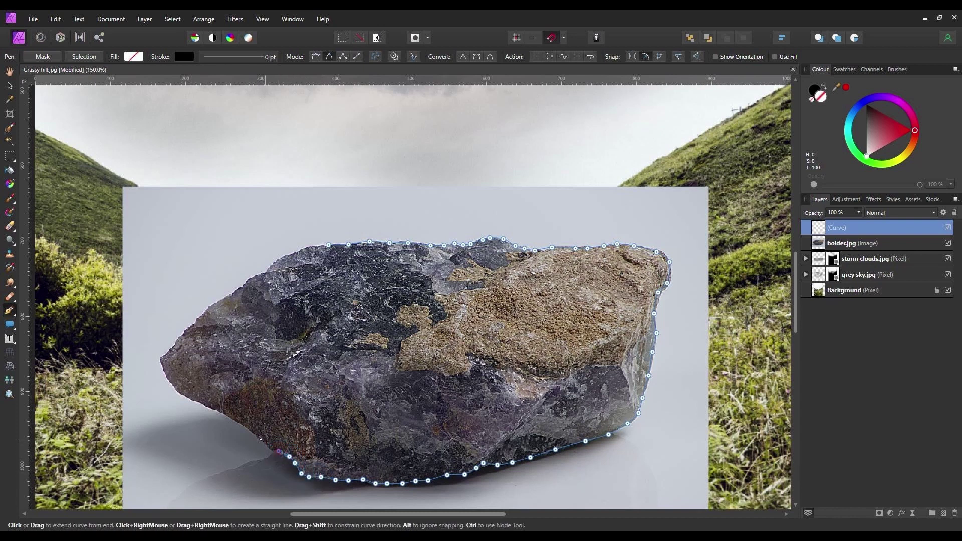
pyautogui.click(265, 443)
pyautogui.moveTo(245, 427); pyautogui.dragTo(192, 397)
pyautogui.click(193, 398)
pyautogui.click(179, 391)
pyautogui.click(172, 382)
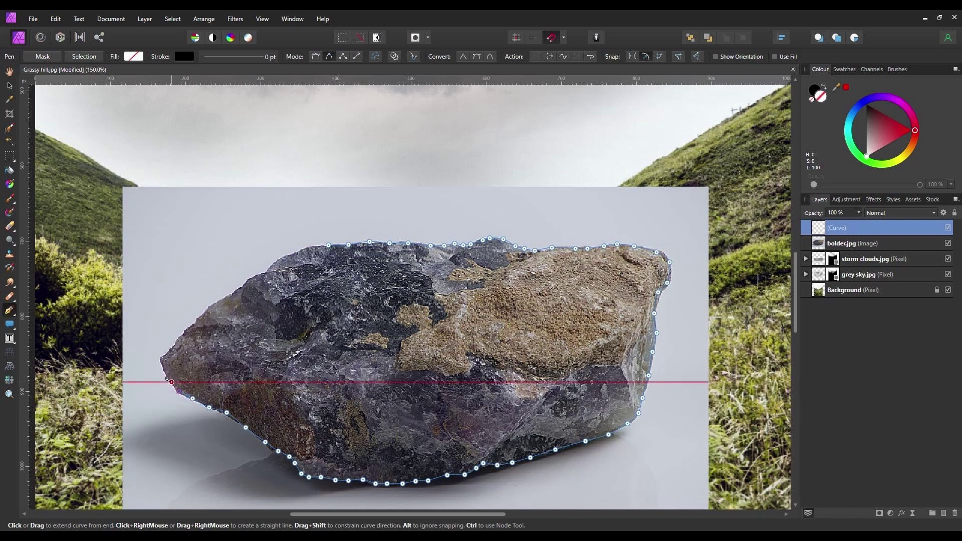
pyautogui.click(165, 371)
pyautogui.click(162, 361)
pyautogui.click(164, 355)
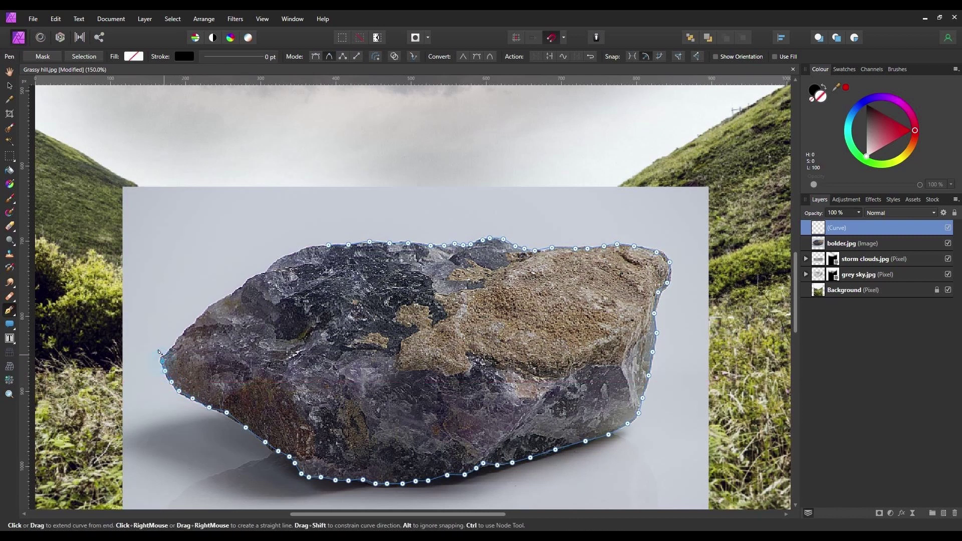
pyautogui.click(170, 348)
pyautogui.click(181, 336)
pyautogui.click(191, 325)
pyautogui.click(198, 319)
# - Trace the upper-left edge, fix a misplaced point, close the outline and convert it to a selection
pyautogui.click(222, 298)
pyautogui.click(231, 292)
pyautogui.click(240, 286)
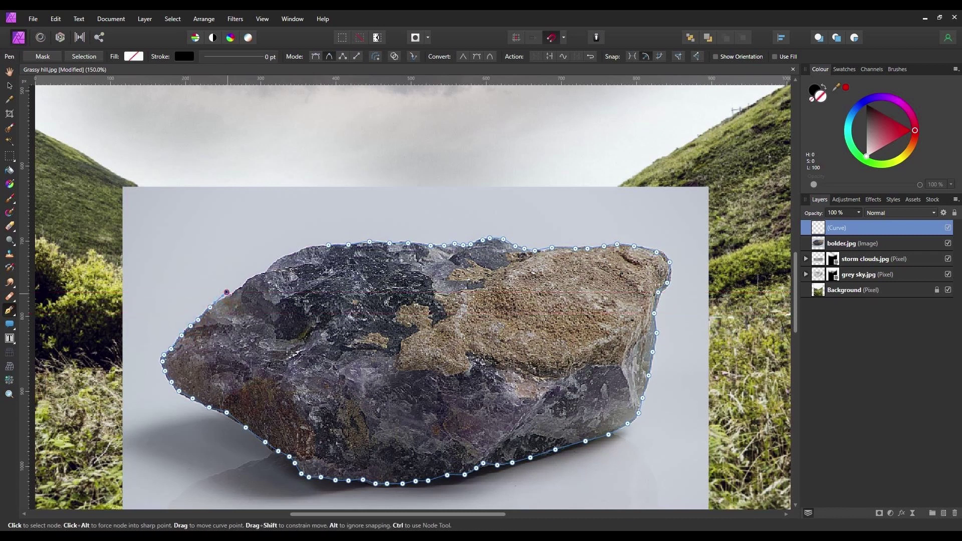
pyautogui.click(254, 275)
pyautogui.click(263, 272)
pyautogui.click(270, 264)
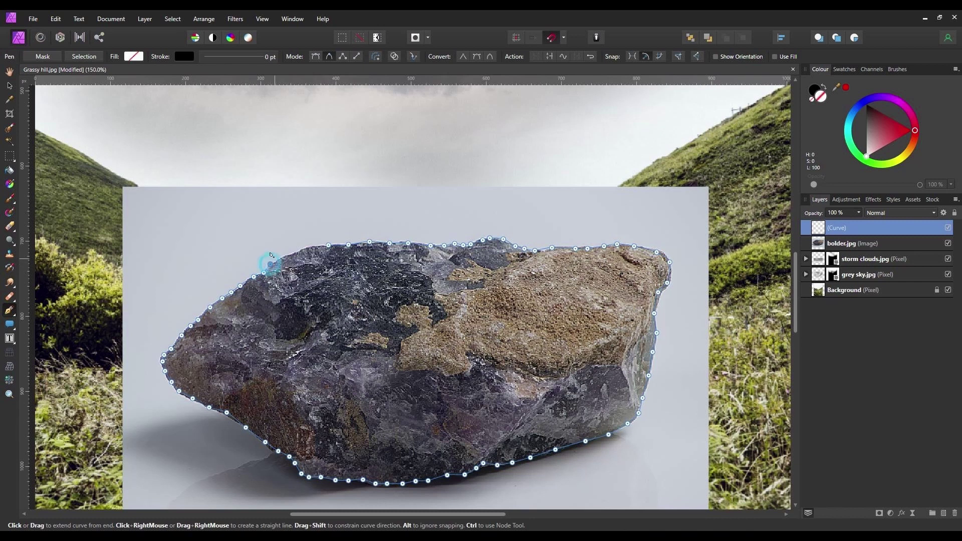
pyautogui.click(281, 256)
pyautogui.click(295, 249)
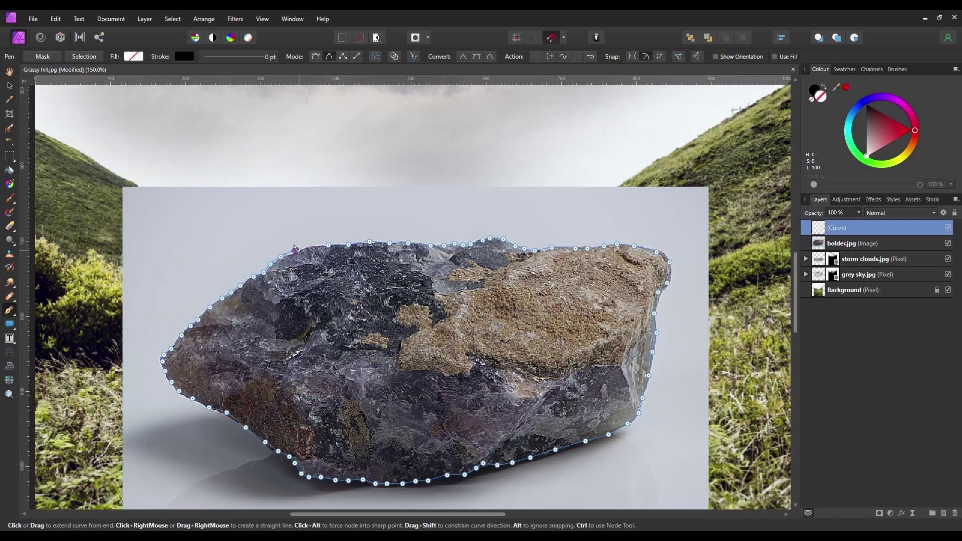
pyautogui.hotkey('ctrl', 'z')
pyautogui.click(292, 253)
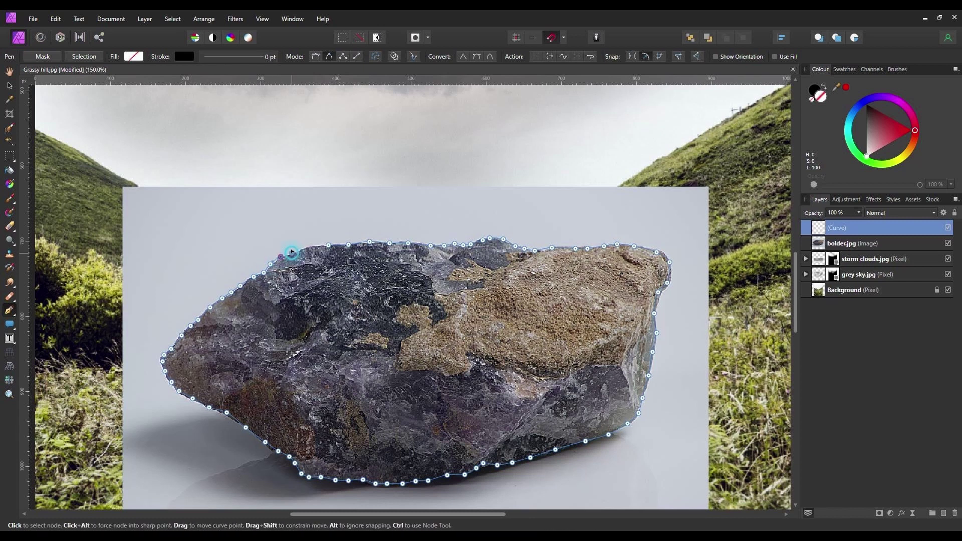
pyautogui.click(302, 249)
pyautogui.click(313, 245)
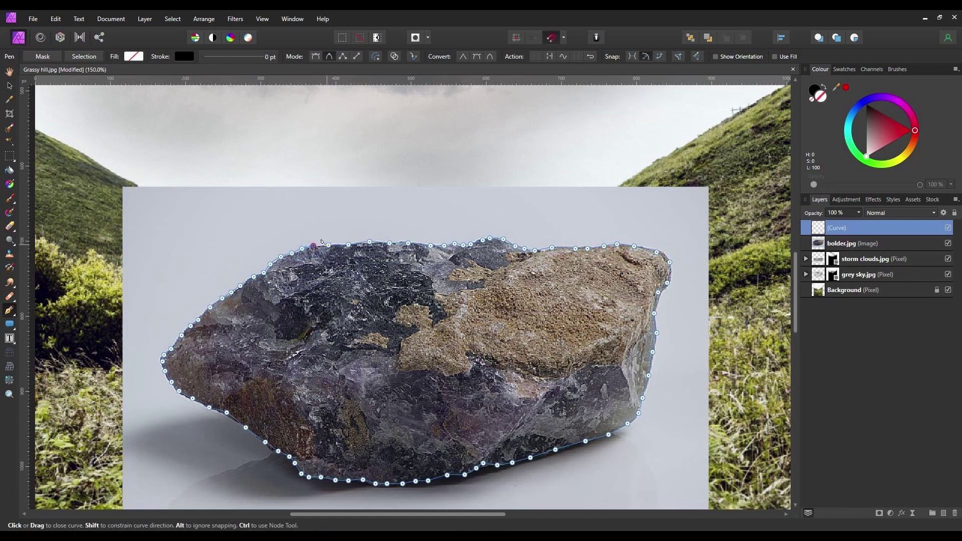
pyautogui.click(326, 245)
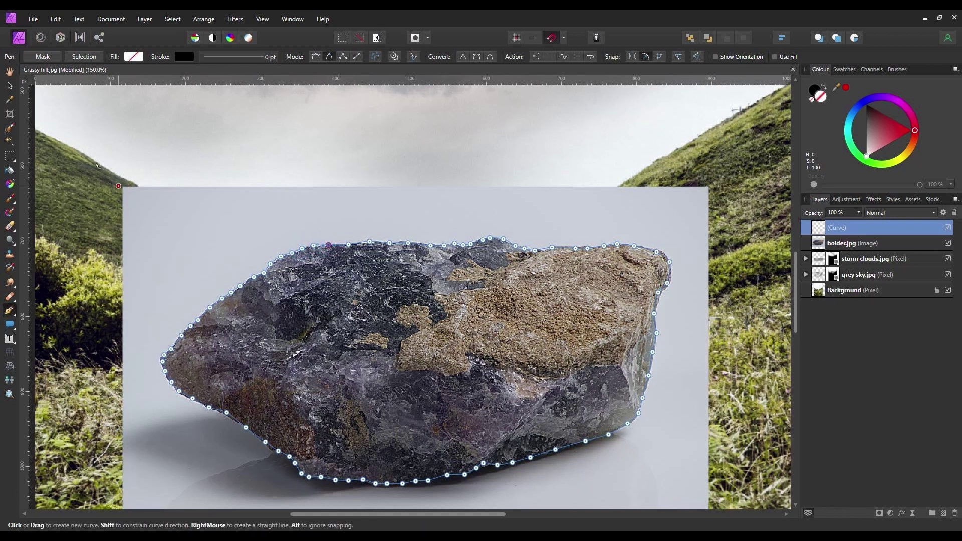
pyautogui.click(83, 56)
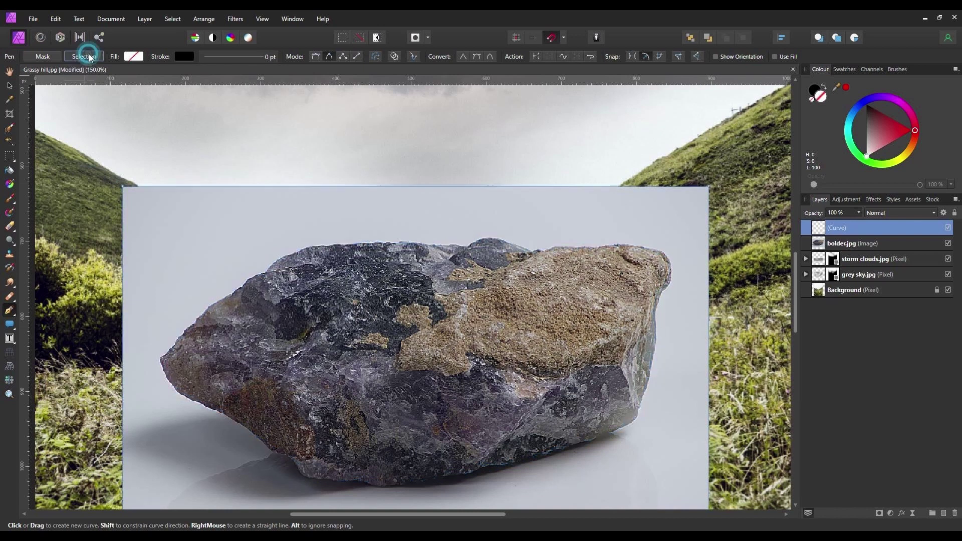
# - Rasterise the bolder.jpg layer
pyautogui.scroll(-2, 589, 249)
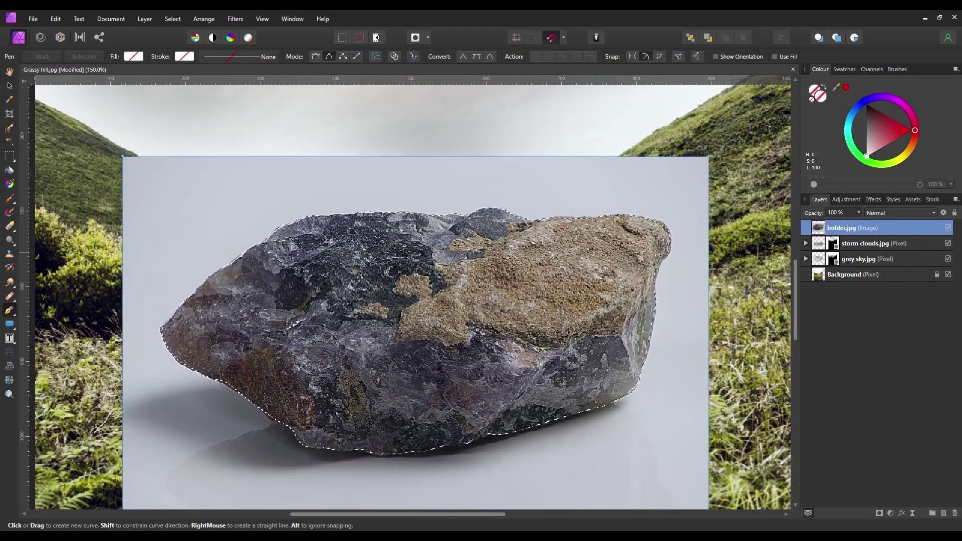
pyautogui.scroll(-2, 589, 249)
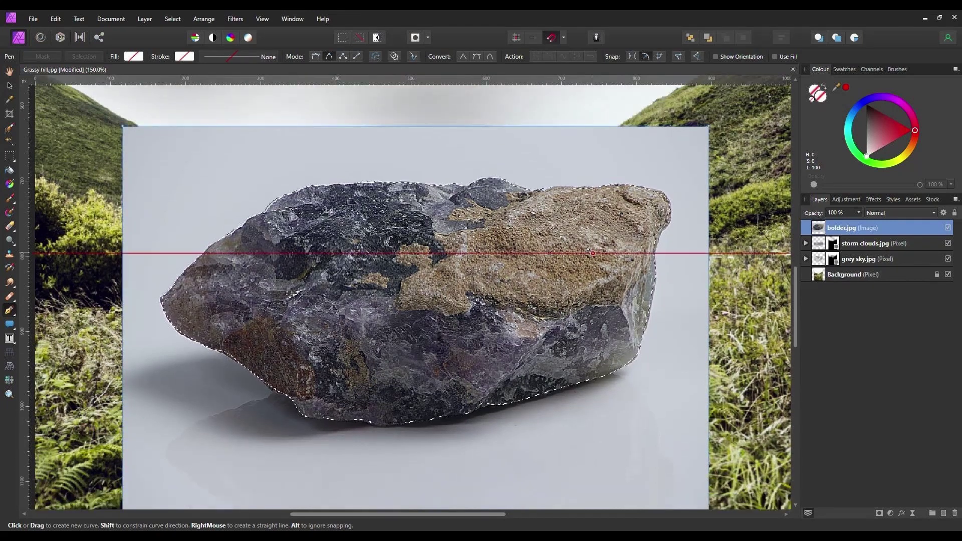
pyautogui.rightClick(906, 232)
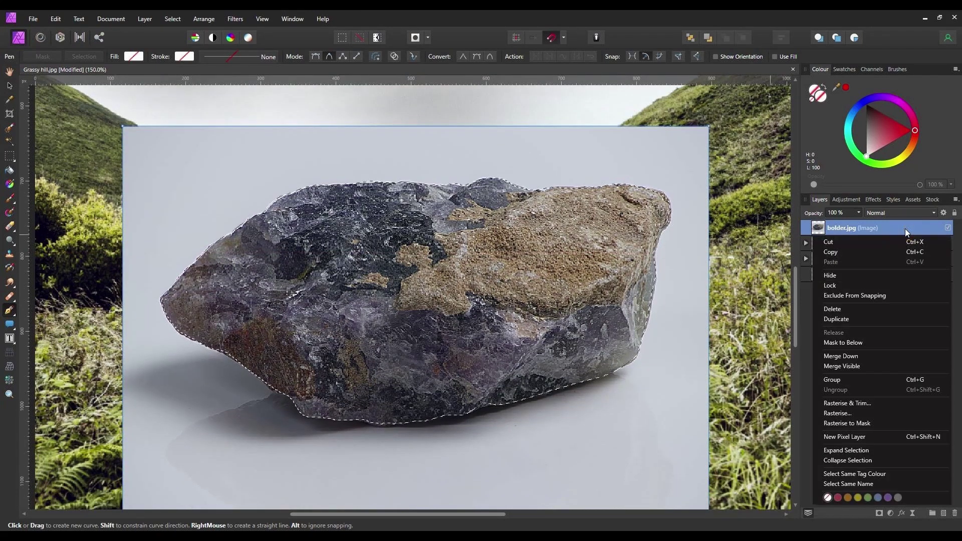
pyautogui.click(846, 414)
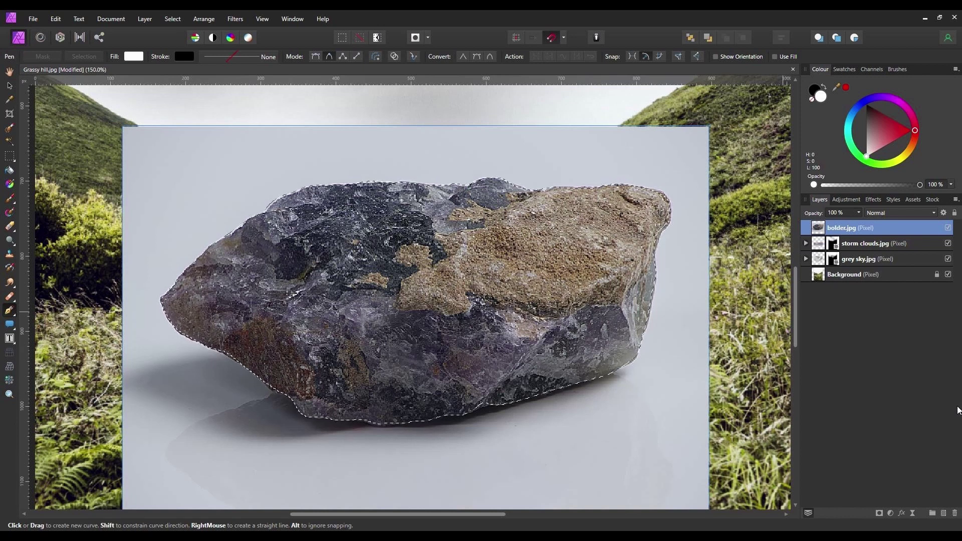
# - Invert the selection, delete the grey studio backdrop and deselect, then zoom out
pyautogui.hotkey('ctrl', 'shift', 'i')
pyautogui.press('Delete')
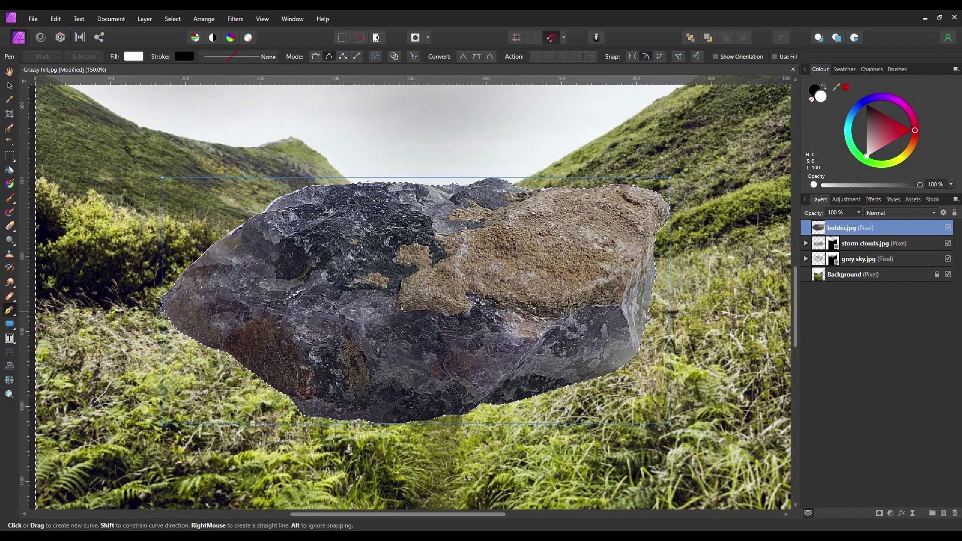
pyautogui.hotkey('ctrl', 'd')
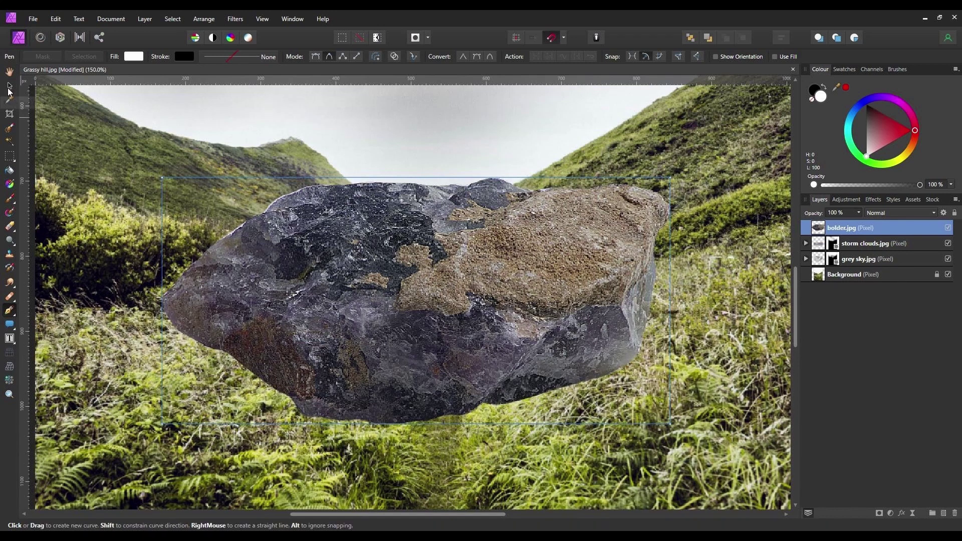
pyautogui.click(9, 86)
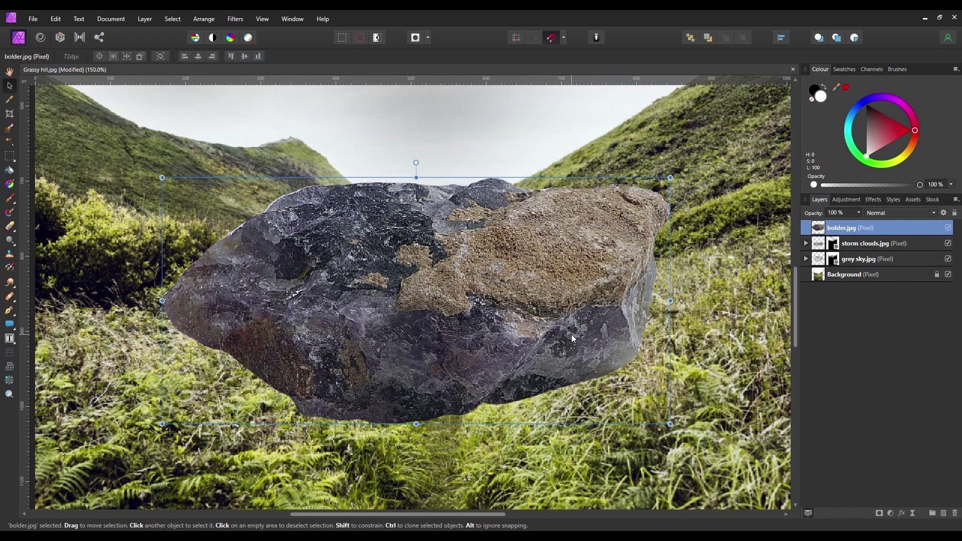
pyautogui.hotkey('ctrl', '-')
pyautogui.hotkey('ctrl', '-')
pyautogui.hotkey('ctrl', '-')
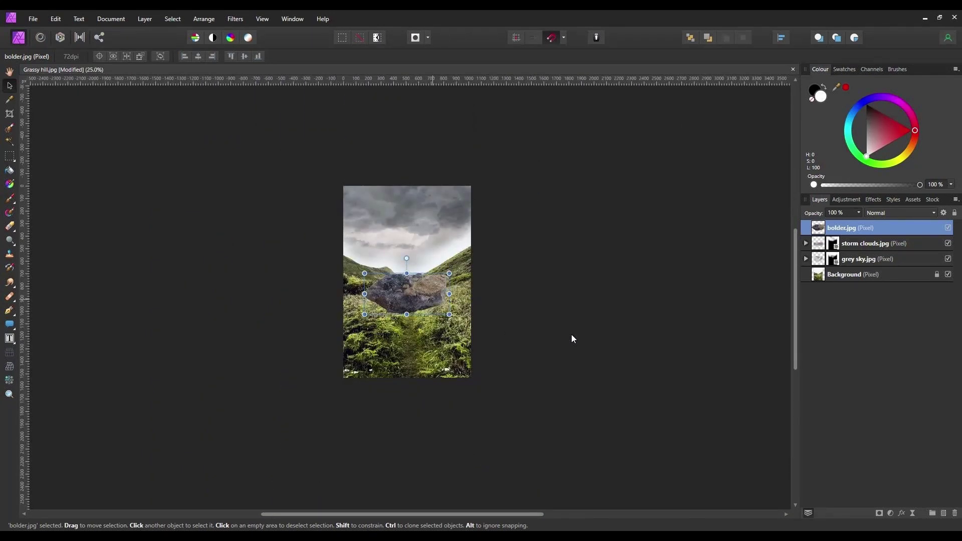
# - Shrink the boulder to 435×211 px, rotate it about 20° clockwise, and move it into the grass
pyautogui.hotkey('ctrl', '+')
pyautogui.hotkey('ctrl', '+')
pyautogui.hotkey('ctrl', '+')
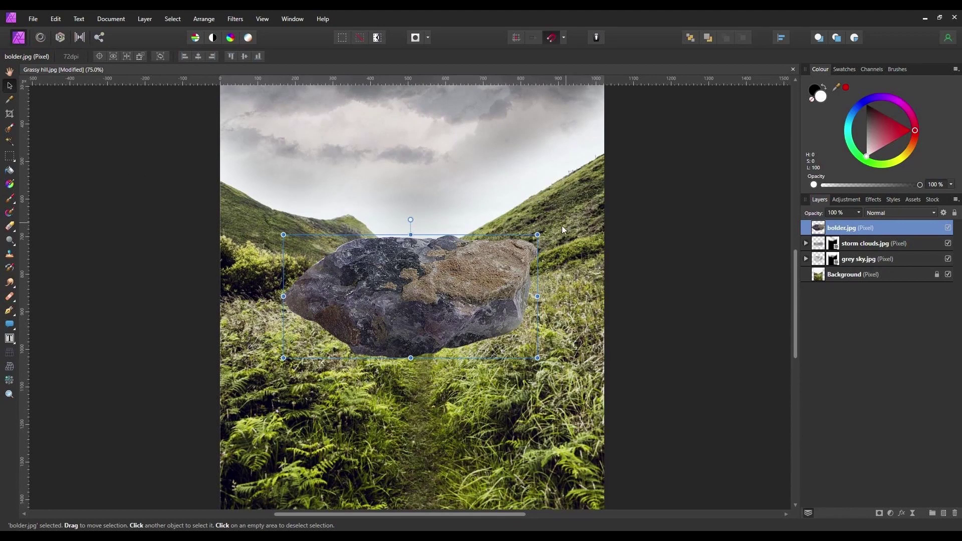
pyautogui.moveTo(538, 235); pyautogui.dragTo(452, 292)
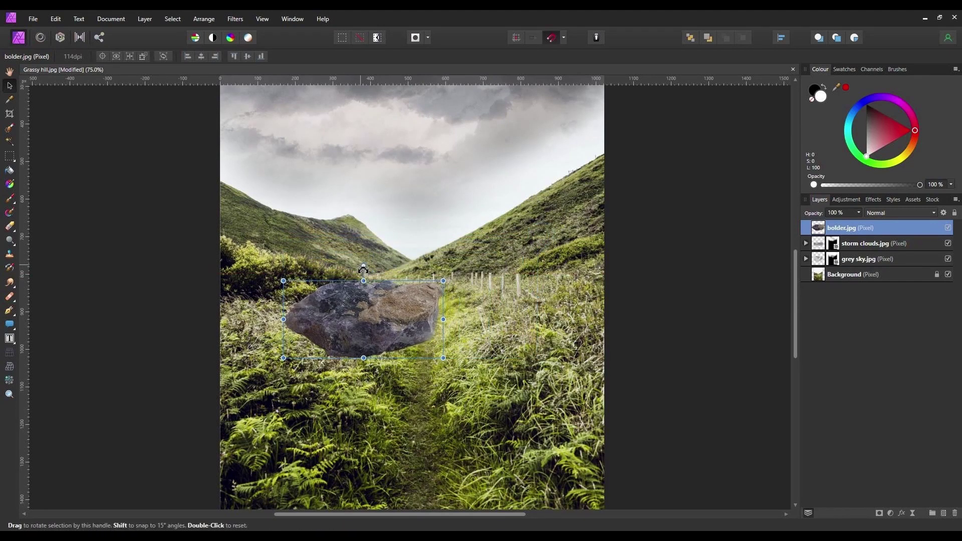
pyautogui.moveTo(364, 270); pyautogui.dragTo(382, 265)
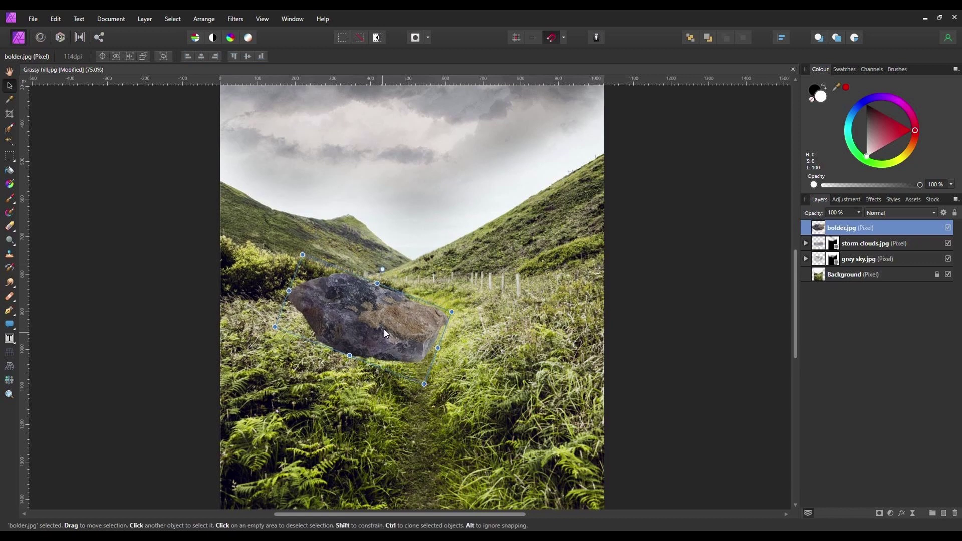
pyautogui.moveTo(384, 329); pyautogui.dragTo(329, 360)
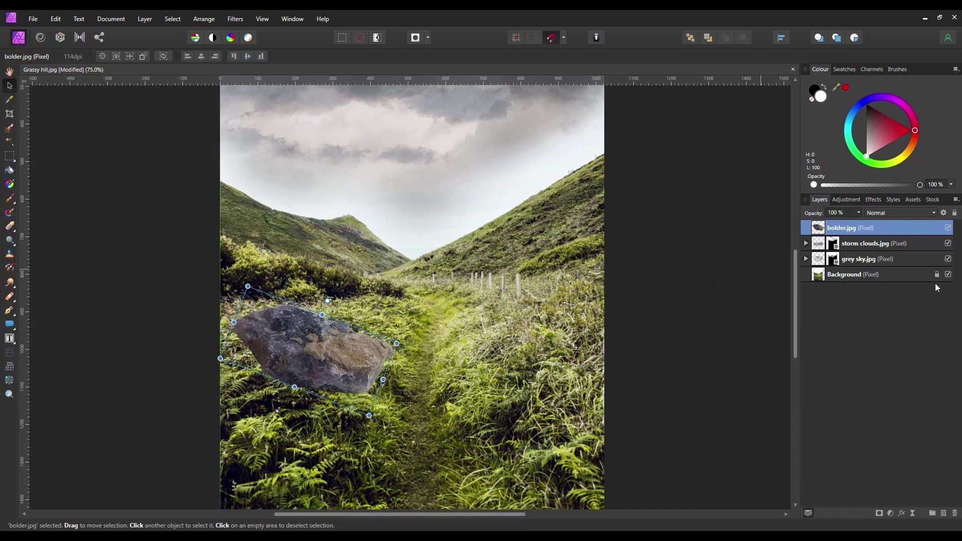
# - Nest a Brightness and Contrast adjustment in bolder.jpg at −15% brightness and 22% contrast
pyautogui.click(893, 514)
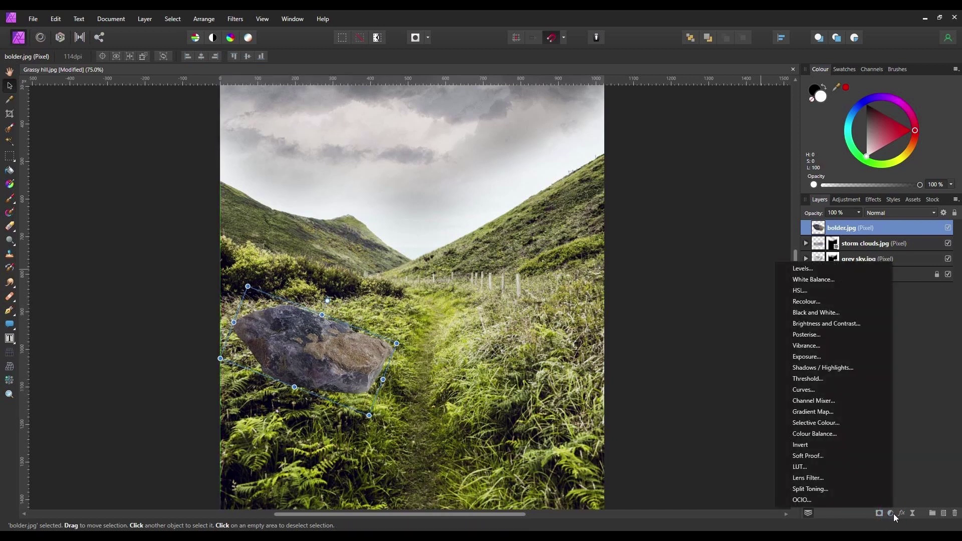
pyautogui.click(855, 325)
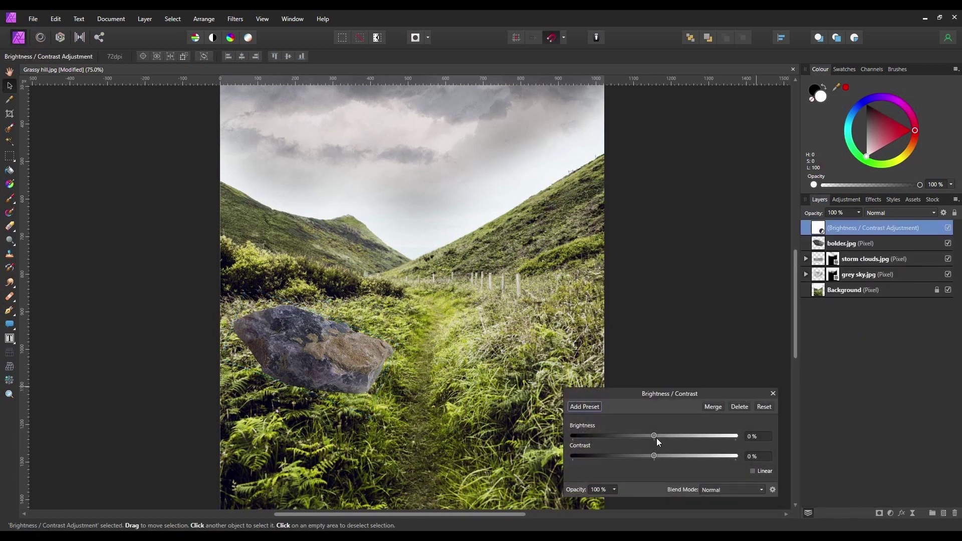
pyautogui.moveTo(654, 437); pyautogui.dragTo(660, 436)
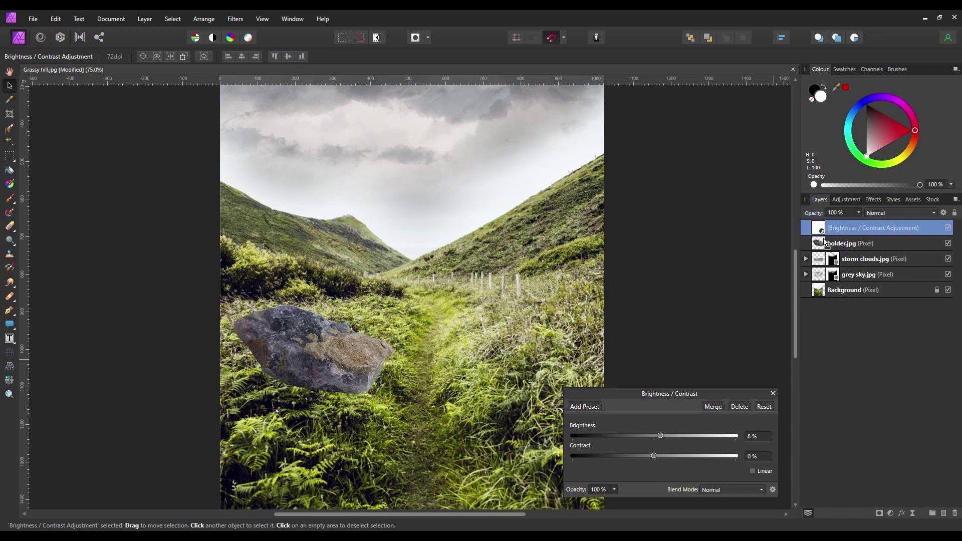
pyautogui.moveTo(830, 246); pyautogui.dragTo(827, 244)
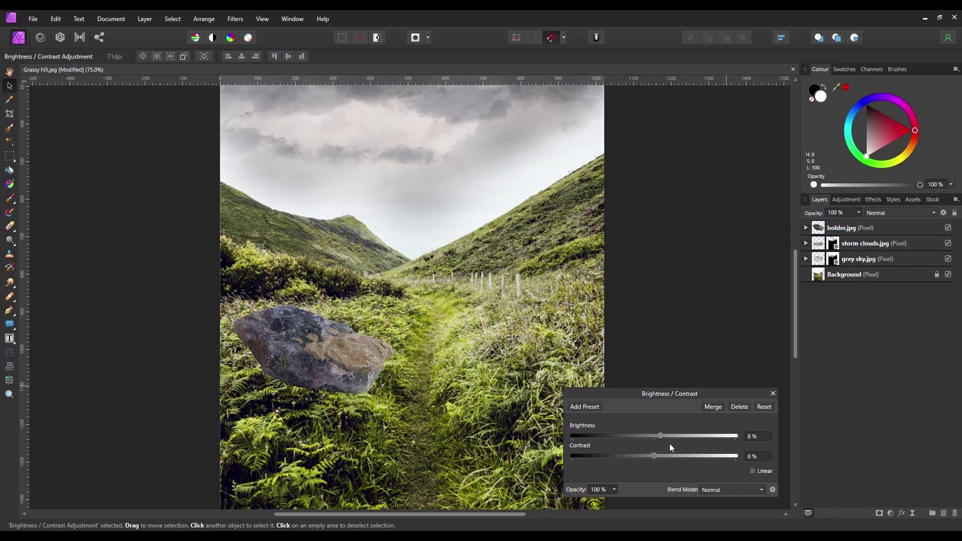
pyautogui.moveTo(660, 437); pyautogui.dragTo(676, 463)
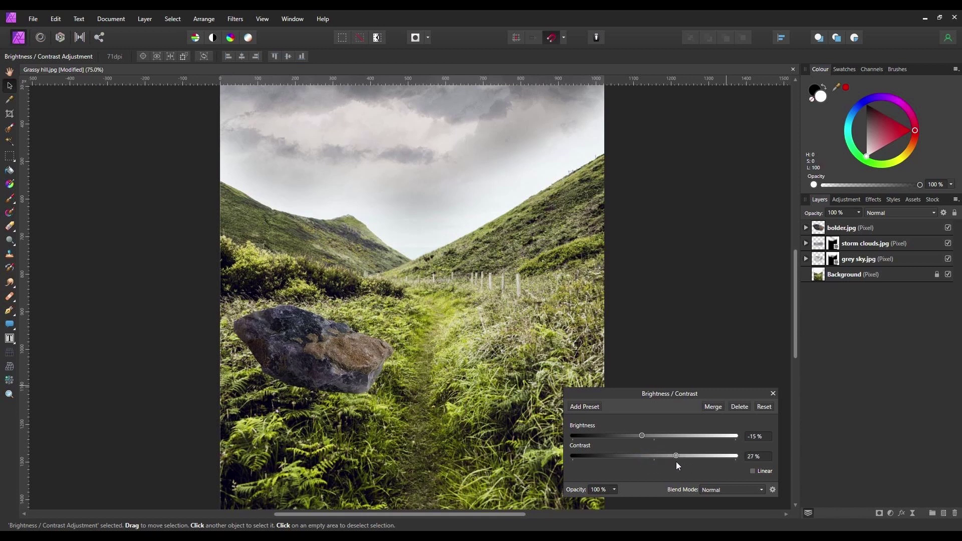
pyautogui.click(773, 394)
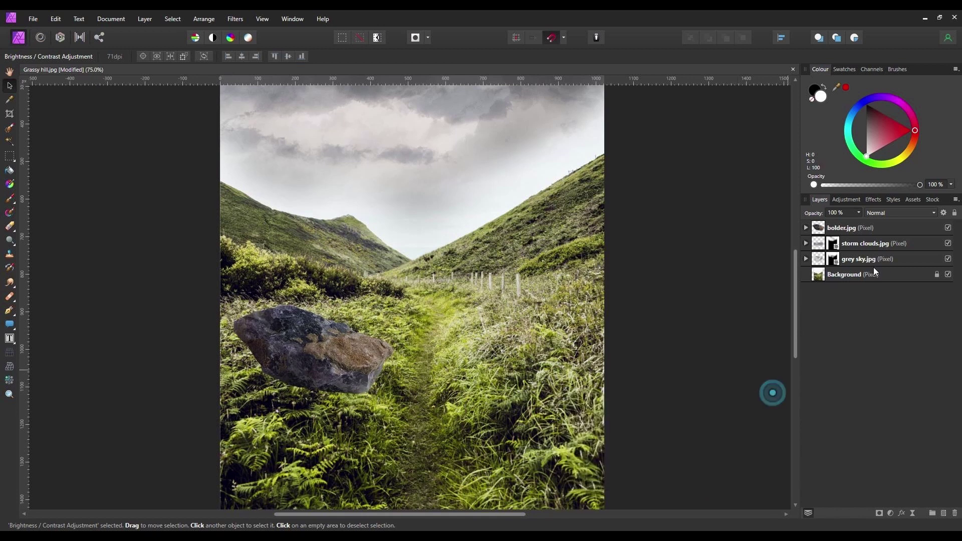
pyautogui.click(806, 228)
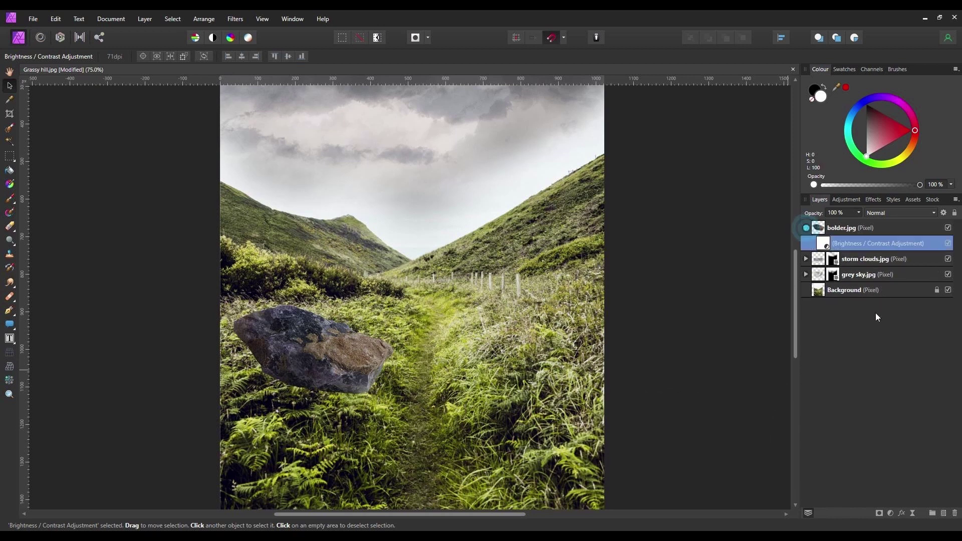
pyautogui.click(835, 229)
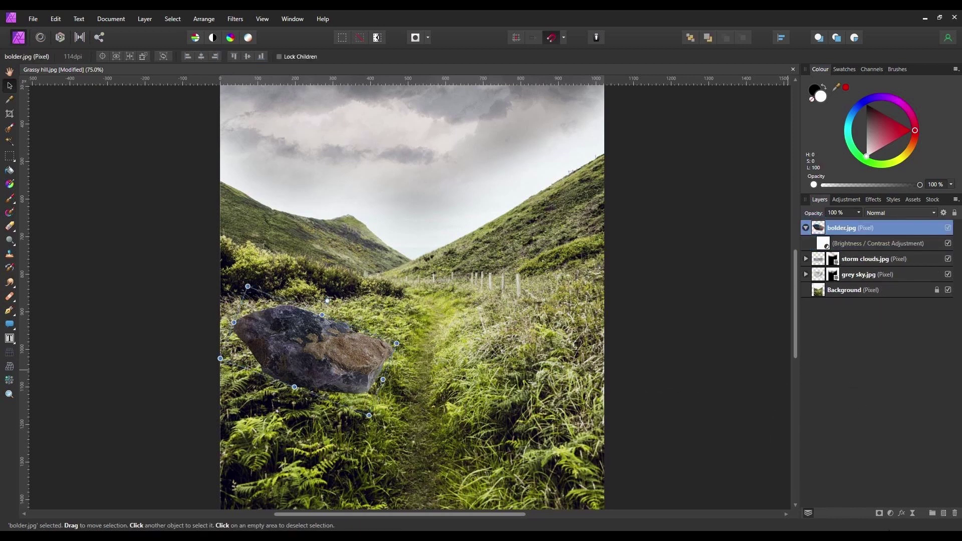
# - Add a mask to bolder.jpg and load the 300 px Jay at 3 a.m. brush for painting
pyautogui.click(880, 513)
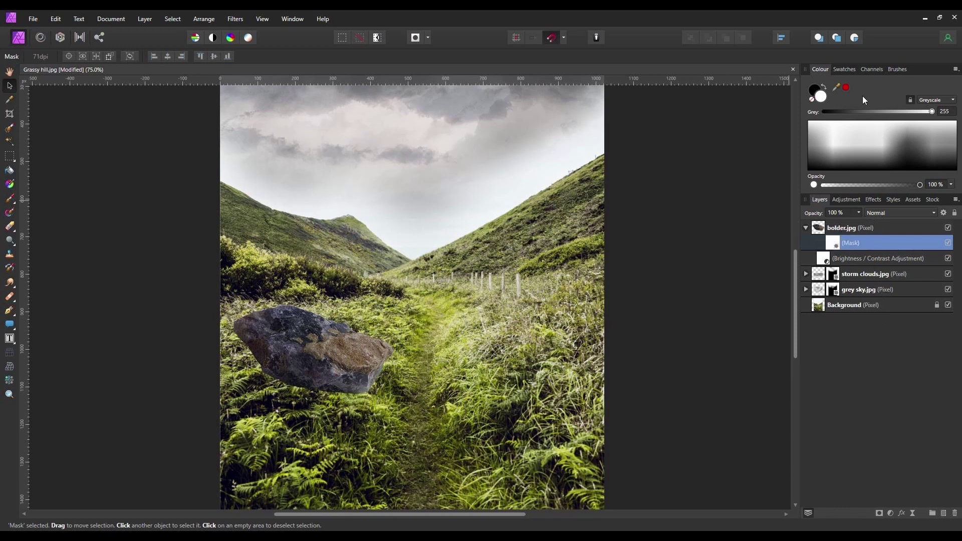
pyautogui.click(891, 70)
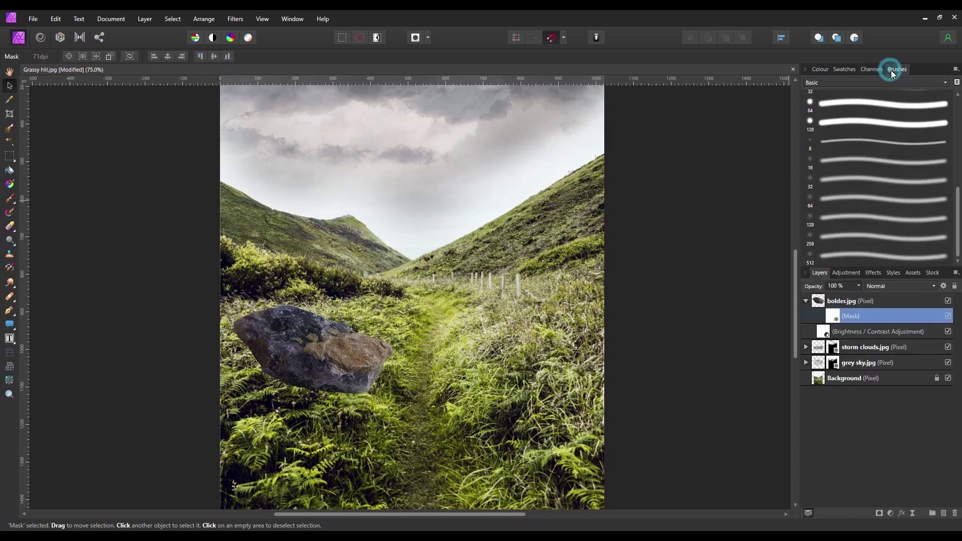
pyautogui.click(850, 81)
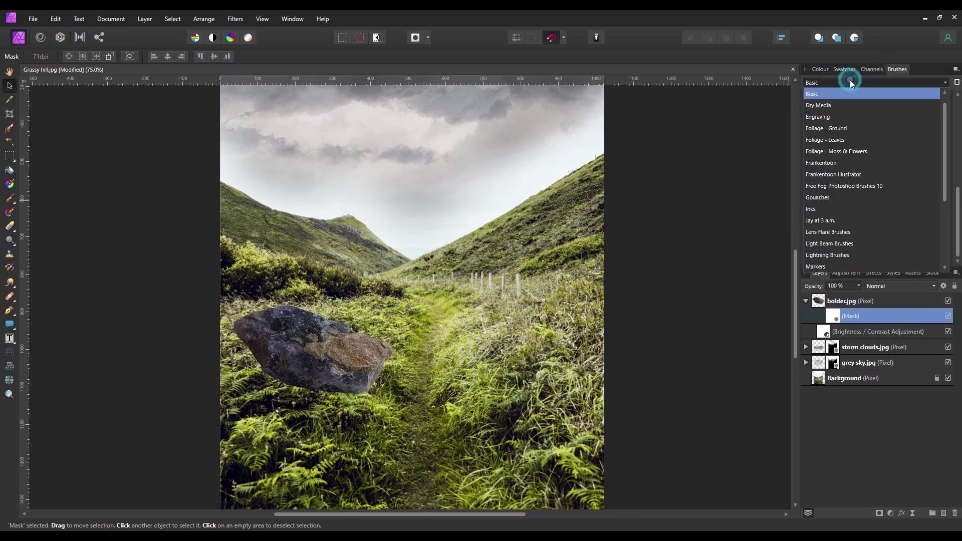
pyautogui.click(828, 221)
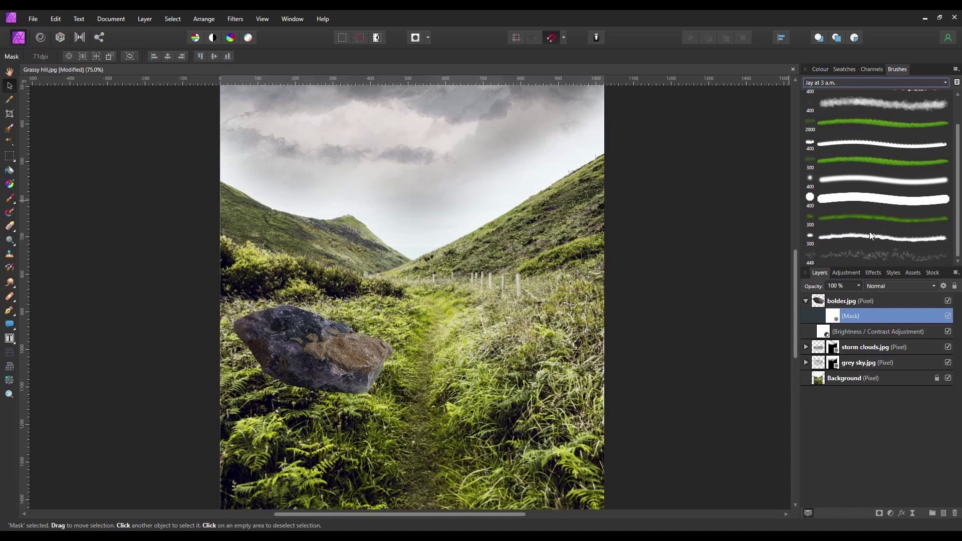
pyautogui.click(858, 240)
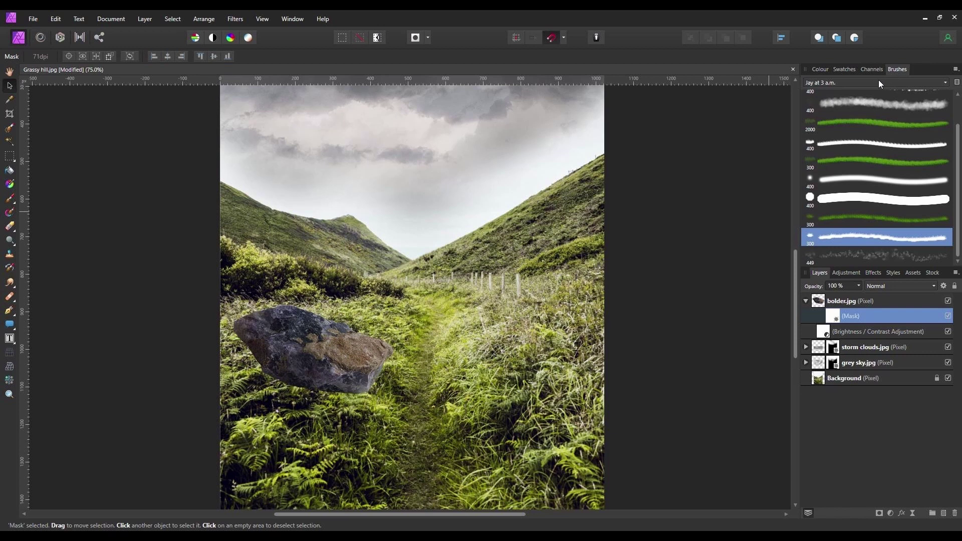
pyautogui.click(10, 199)
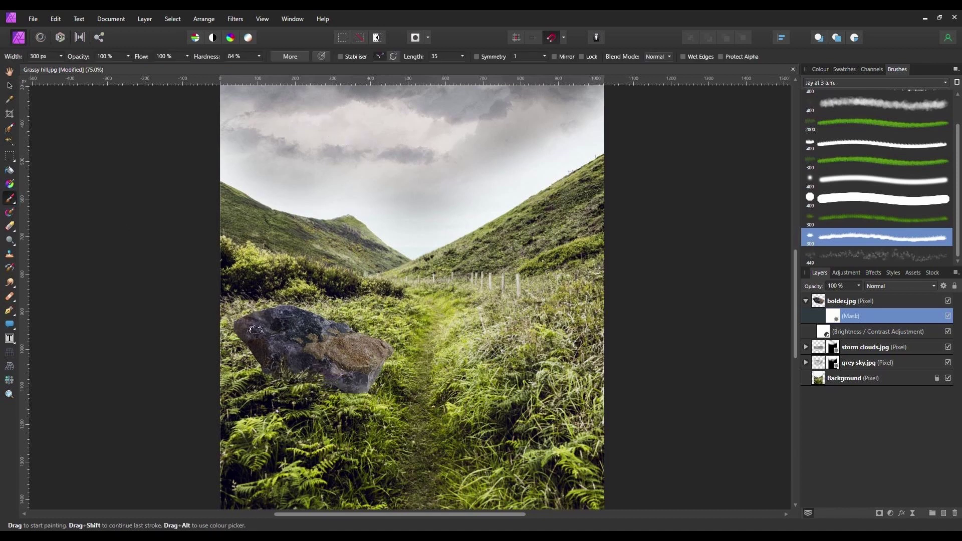
pyautogui.click(826, 71)
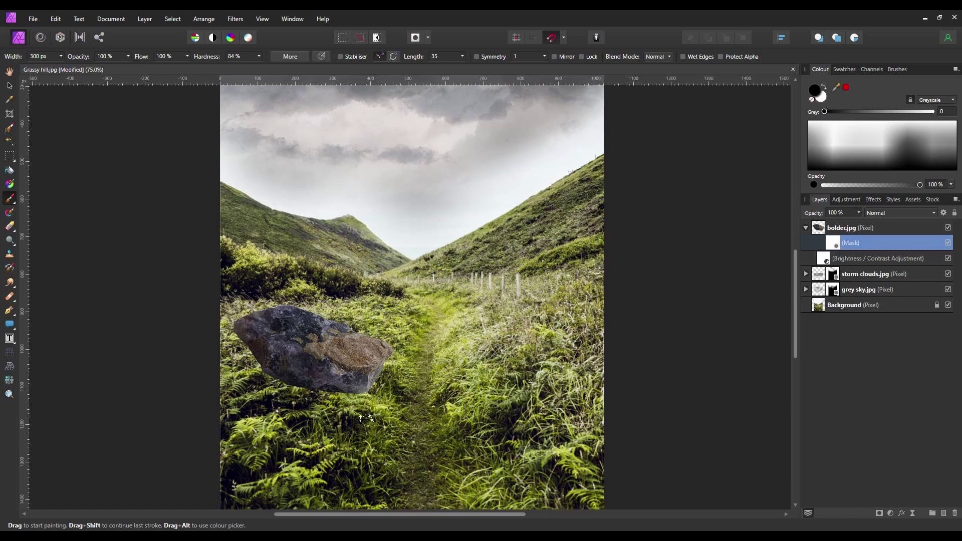
# - Paint black on the mask along the rock's base and lower-left edge, using a smaller brush for detail
pyautogui.moveTo(364, 419)
pyautogui.mouseDown()
pyautogui.moveTo(293, 353)
pyautogui.moveTo(209, 335)
pyautogui.moveTo(183, 298)
pyautogui.moveTo(209, 363)
pyautogui.moveTo(256, 344)
pyautogui.moveTo(330, 343)
pyautogui.moveTo(307, 351)
pyautogui.moveTo(246, 336)
pyautogui.moveTo(195, 304)
pyautogui.moveTo(185, 314)
pyautogui.moveTo(151, 297)
pyautogui.moveTo(309, 387)
pyautogui.moveTo(312, 369)
pyautogui.moveTo(340, 370)
pyautogui.moveTo(295, 361)
pyautogui.moveTo(333, 377)
pyautogui.moveTo(297, 379)
pyautogui.moveTo(294, 370)
pyautogui.moveTo(307, 368)
pyautogui.moveTo(295, 359)
pyautogui.moveTo(349, 335)
pyautogui.mouseUp()
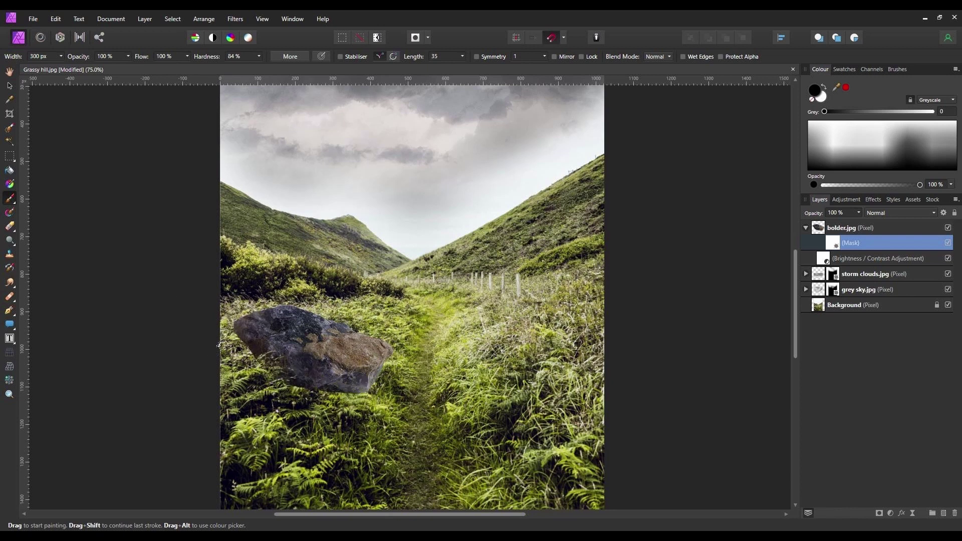
pyautogui.moveTo(294, 359)
pyautogui.mouseDown()
pyautogui.moveTo(326, 371)
pyautogui.moveTo(336, 360)
pyautogui.moveTo(354, 402)
pyautogui.moveTo(305, 397)
pyautogui.mouseUp()
pyautogui.moveTo(241, 347)
pyautogui.mouseDown()
pyautogui.moveTo(165, 288)
pyautogui.moveTo(204, 331)
pyautogui.moveTo(235, 333)
pyautogui.moveTo(276, 366)
pyautogui.moveTo(322, 367)
pyautogui.moveTo(376, 318)
pyautogui.moveTo(370, 330)
pyautogui.moveTo(358, 316)
pyautogui.moveTo(343, 325)
pyautogui.moveTo(348, 375)
pyautogui.moveTo(298, 363)
pyautogui.moveTo(328, 354)
pyautogui.mouseUp()
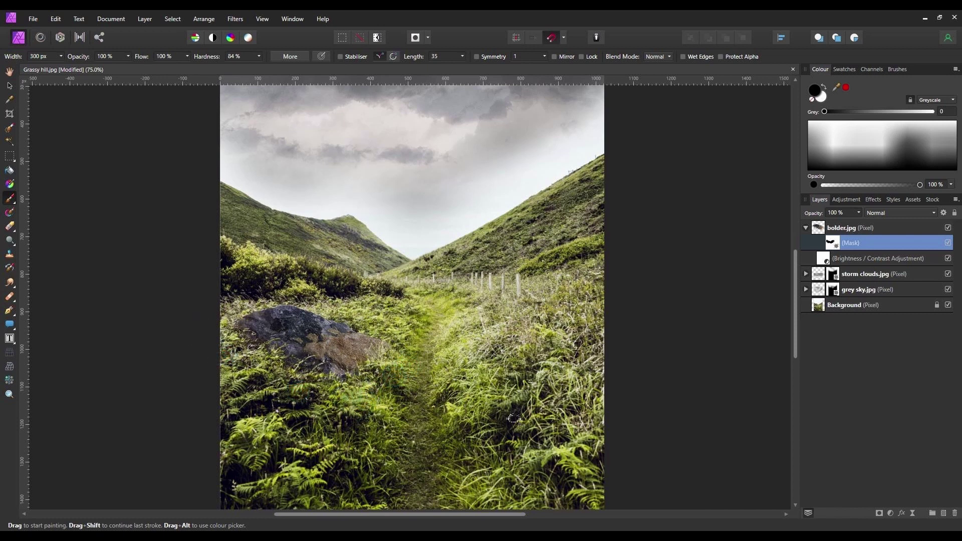
pyautogui.press('[')
pyautogui.press('[')
pyautogui.moveTo(227, 331)
pyautogui.mouseDown()
pyautogui.moveTo(268, 357)
pyautogui.moveTo(328, 361)
pyautogui.moveTo(382, 326)
pyautogui.moveTo(363, 368)
pyautogui.moveTo(321, 368)
pyautogui.mouseUp()
pyautogui.click(255, 367)
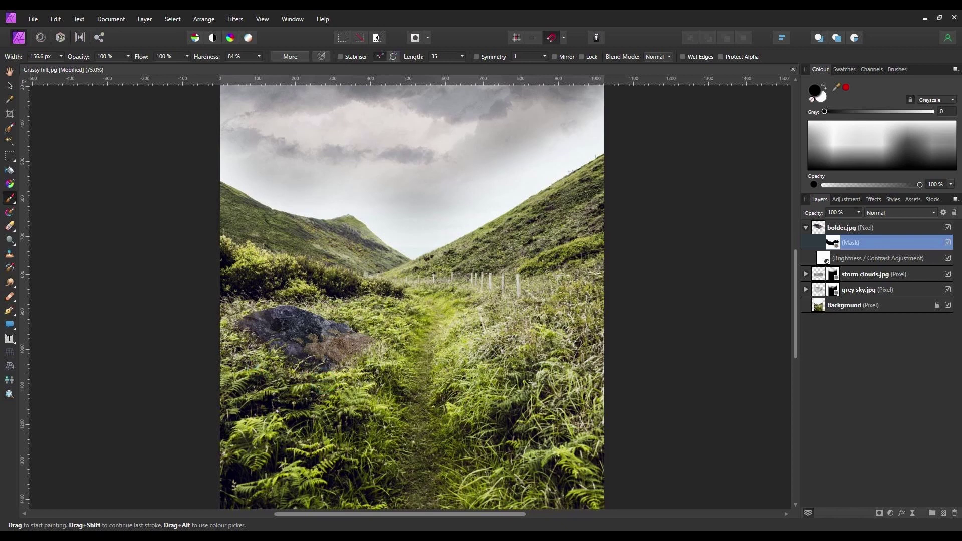
# - At 150% zoom, blend grass along the rock's base and below it, then fit the view
pyautogui.hotkey('ctrl', '+')
pyautogui.hotkey('ctrl', '+')
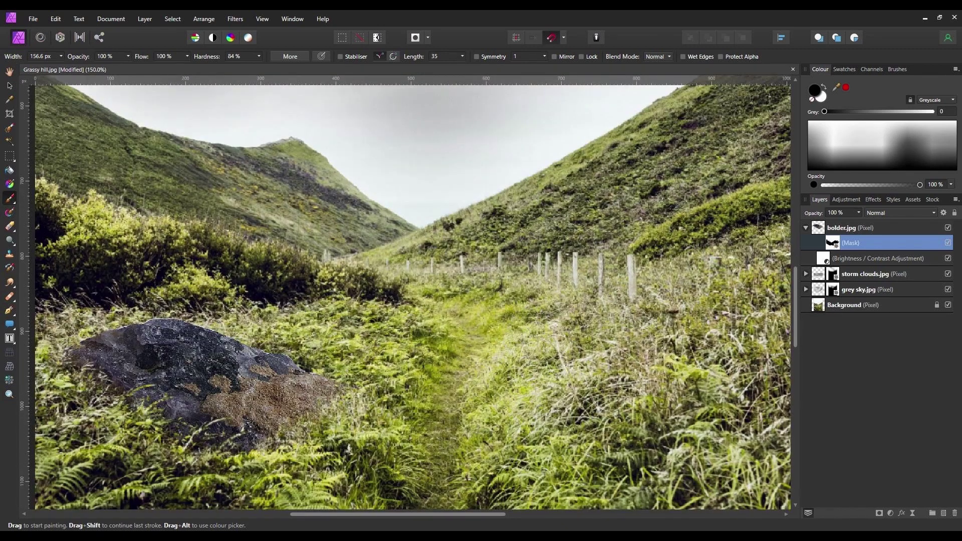
pyautogui.scroll(-2, 412, 287)
pyautogui.hscroll(-5, 412, 286)
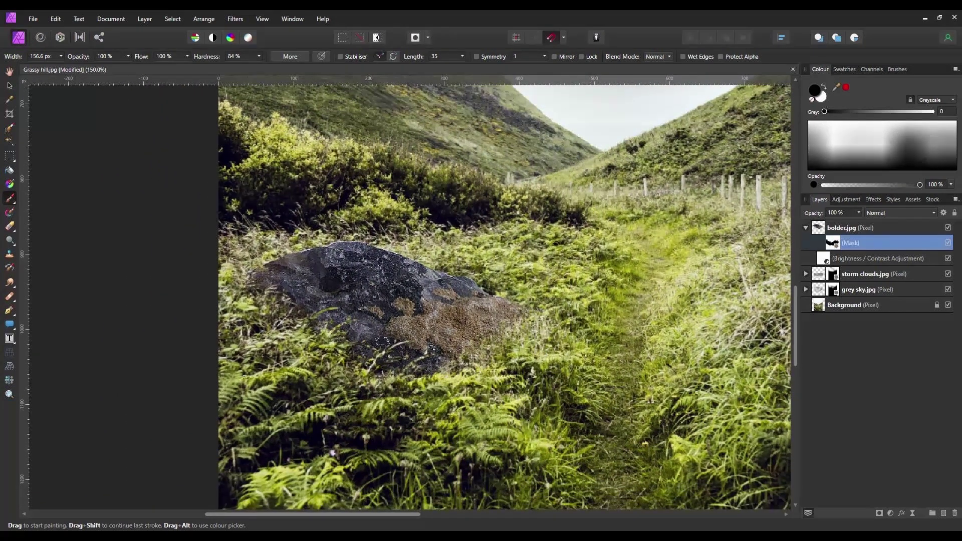
pyautogui.moveTo(415, 353)
pyautogui.mouseDown()
pyautogui.moveTo(457, 381)
pyautogui.moveTo(370, 384)
pyautogui.moveTo(335, 327)
pyautogui.mouseUp()
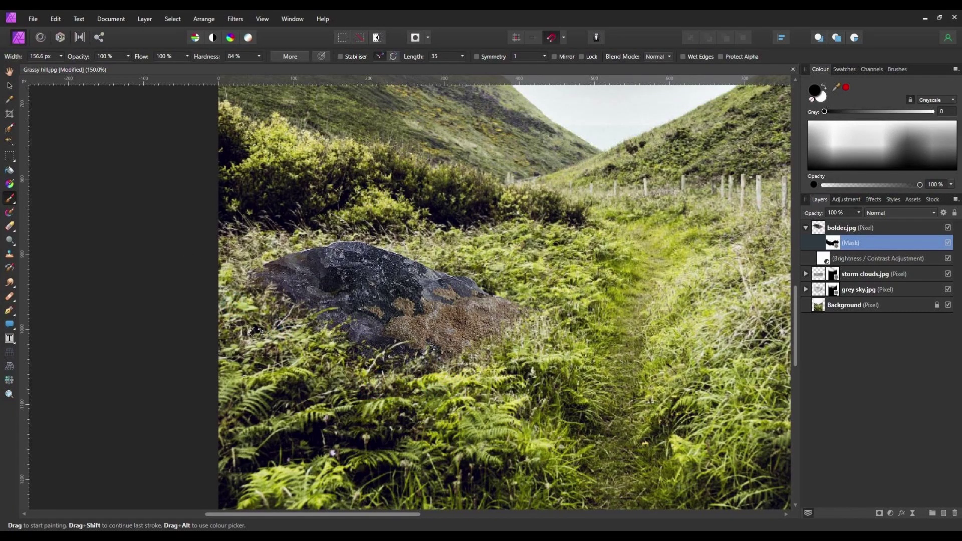
pyautogui.click(331, 388)
pyautogui.moveTo(332, 388); pyautogui.dragTo(451, 398)
pyautogui.click(563, 331)
pyautogui.click(10, 87)
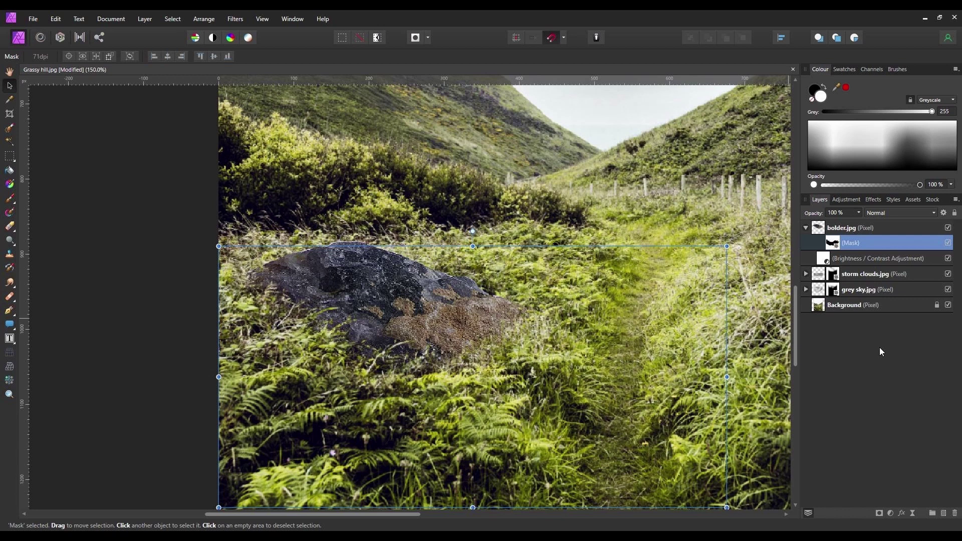
pyautogui.hotkey('ctrl', '0')
# - Collapse bolder.jpg, Merge Visible into a new top layer, and open it in the Develop persona
pyautogui.click(697, 393)
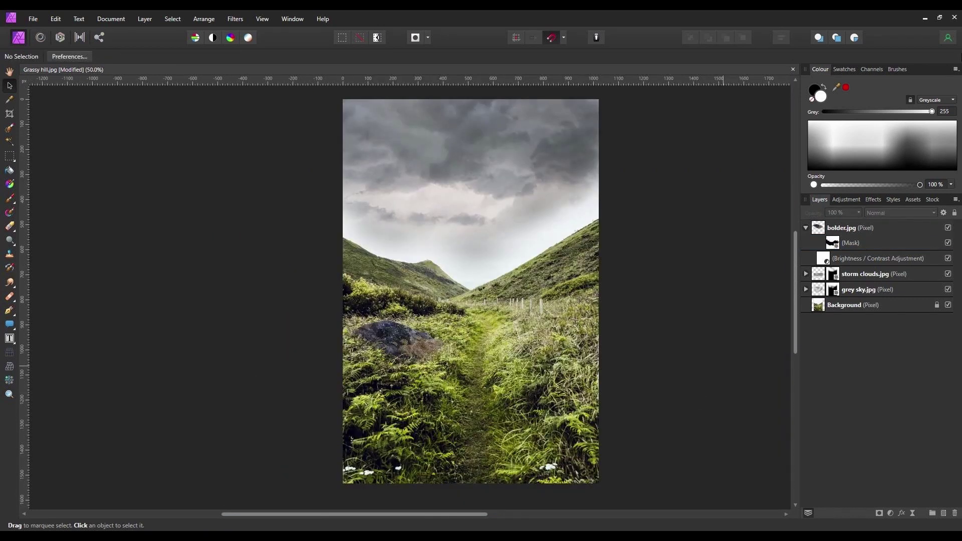
pyautogui.click(806, 229)
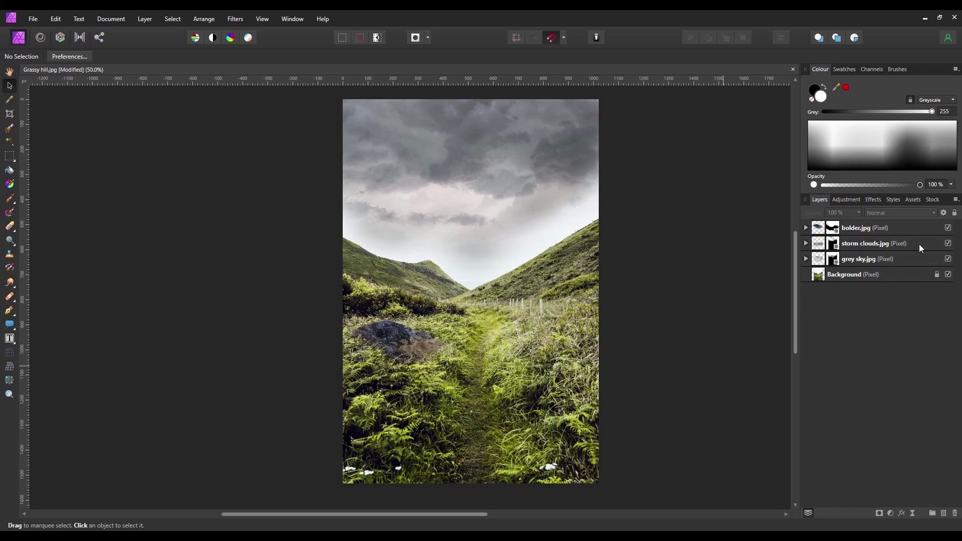
pyautogui.click(912, 228)
pyautogui.rightClick(908, 225)
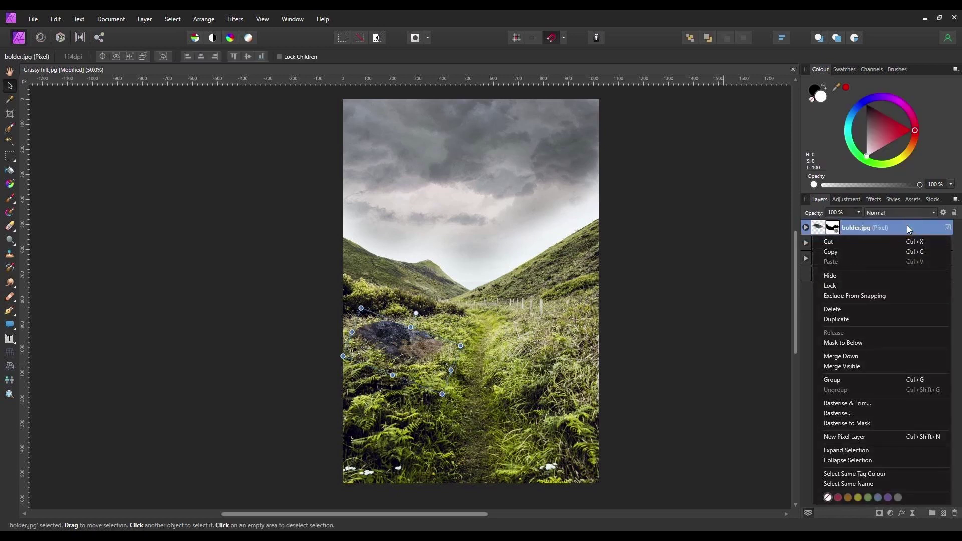
pyautogui.click(865, 369)
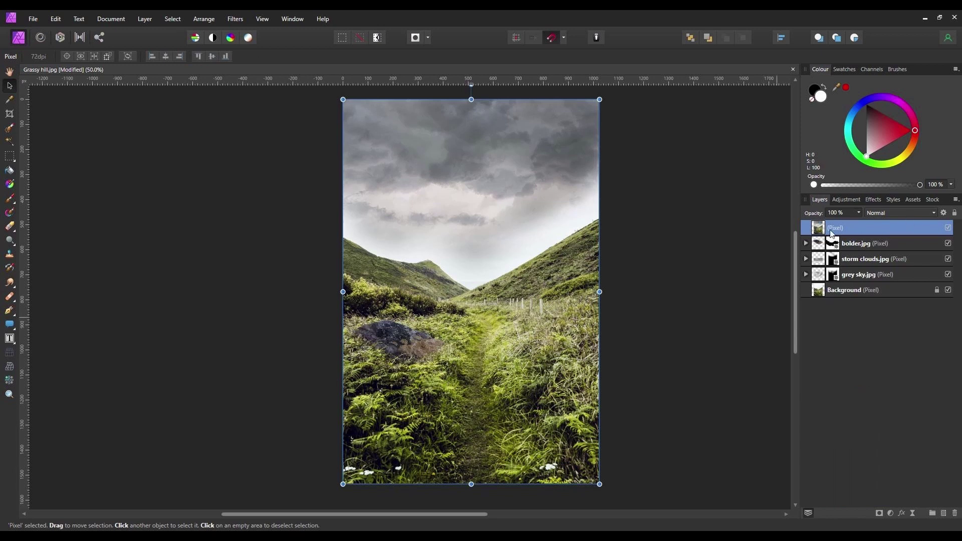
pyautogui.moveTo(860, 232); pyautogui.dragTo(849, 249)
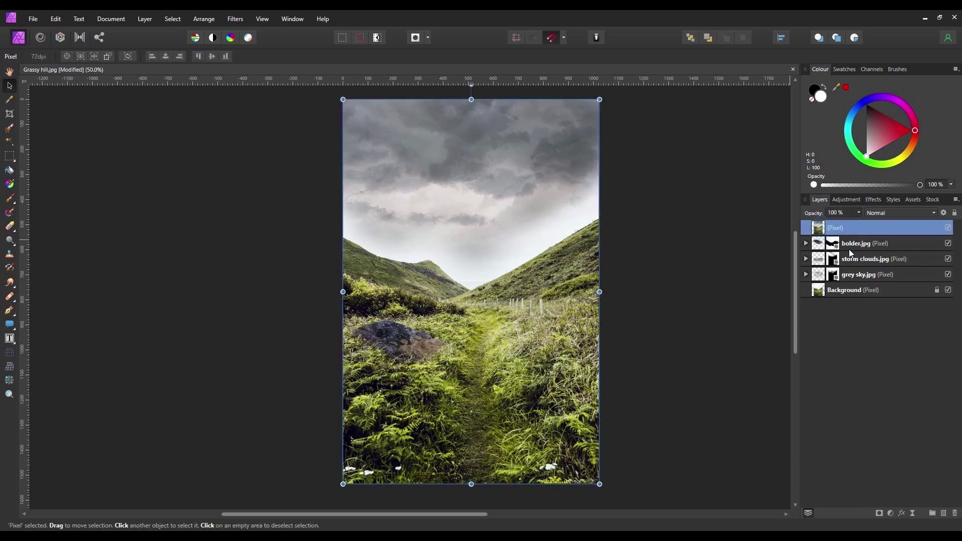
pyautogui.click(60, 37)
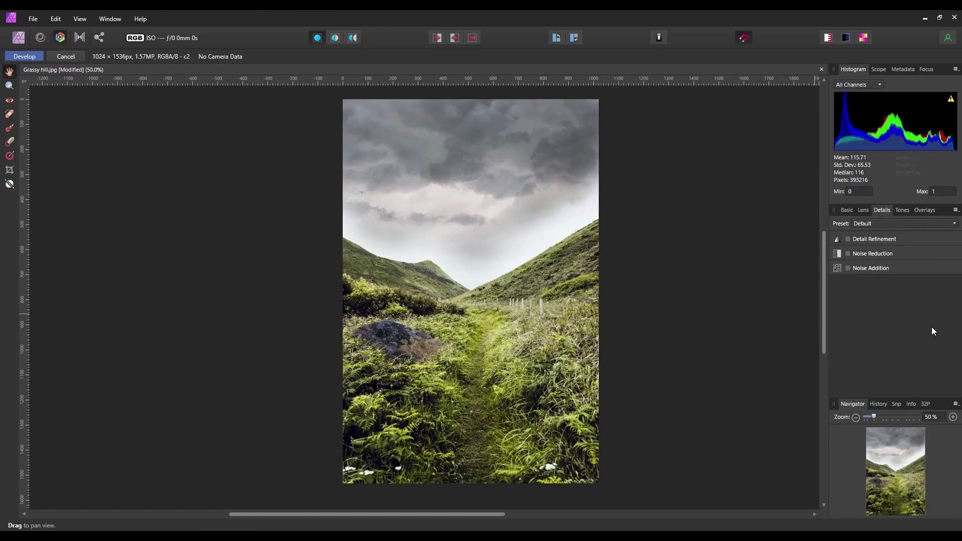
# - In the Basic develop settings, set Exposure -0.17, Blackpoint 5%, Brightness -4% and Clarity 77%
pyautogui.click(847, 210)
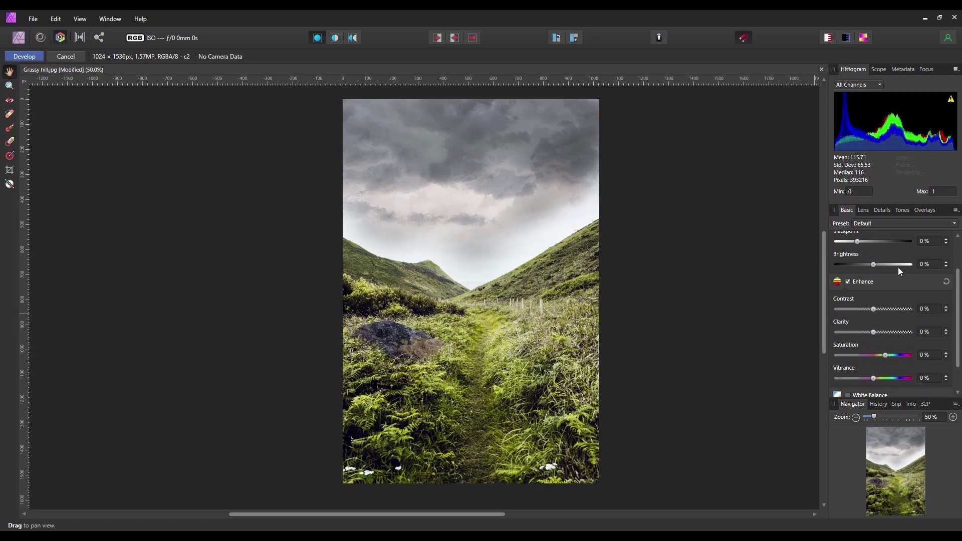
pyautogui.scroll(2, 898, 271)
pyautogui.moveTo(875, 266)
pyautogui.mouseDown()
pyautogui.moveTo(883, 268)
pyautogui.moveTo(872, 269)
pyautogui.mouseUp()
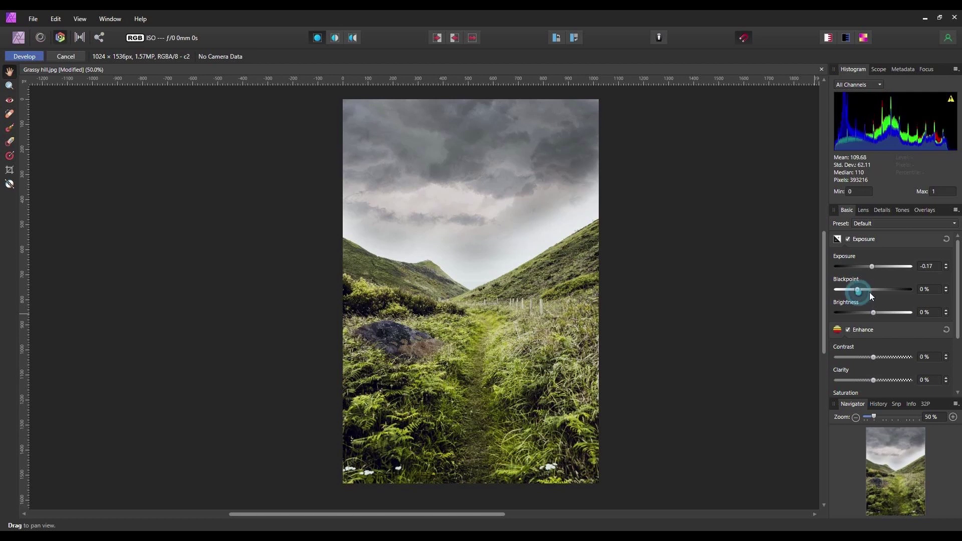
pyautogui.moveTo(858, 290); pyautogui.dragTo(869, 314)
pyautogui.scroll(-1, 868, 311)
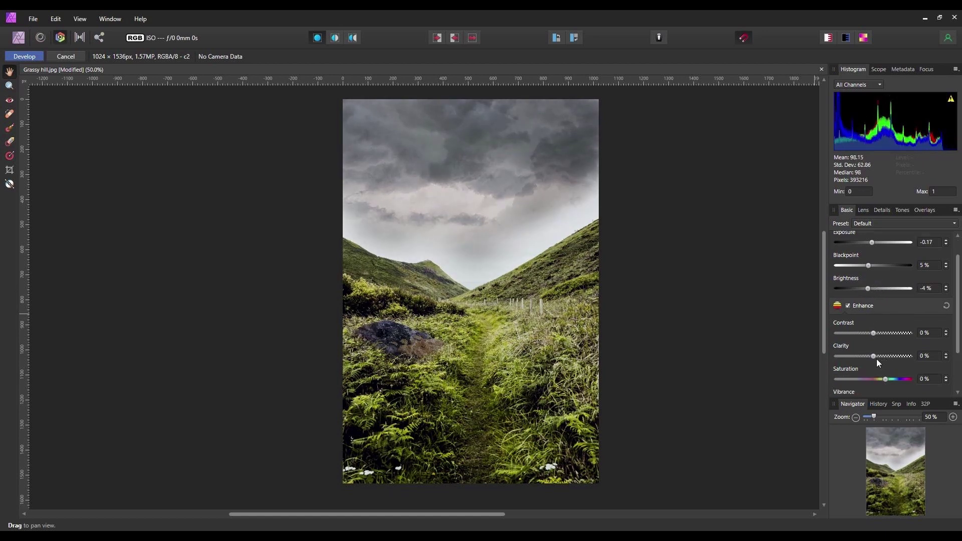
pyautogui.moveTo(874, 357); pyautogui.dragTo(902, 356)
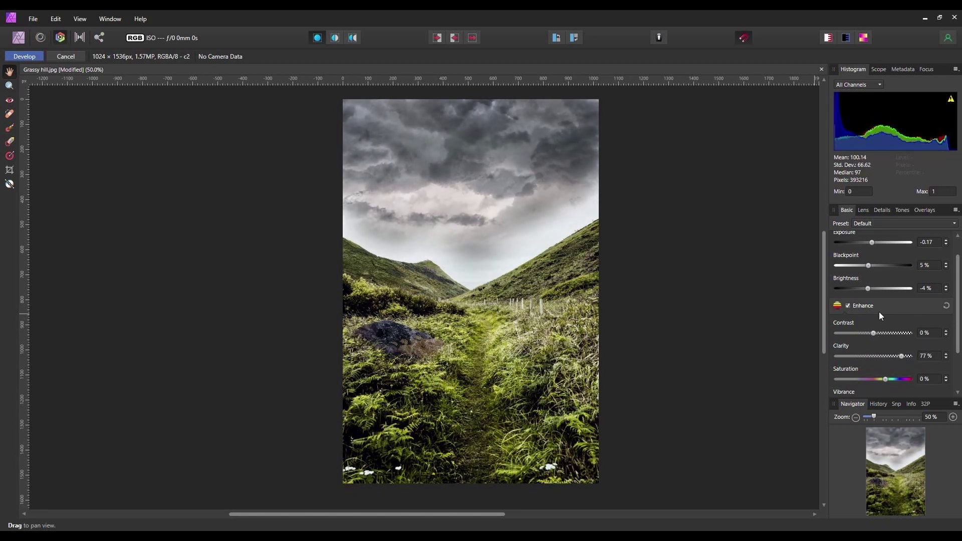
pyautogui.click(875, 213)
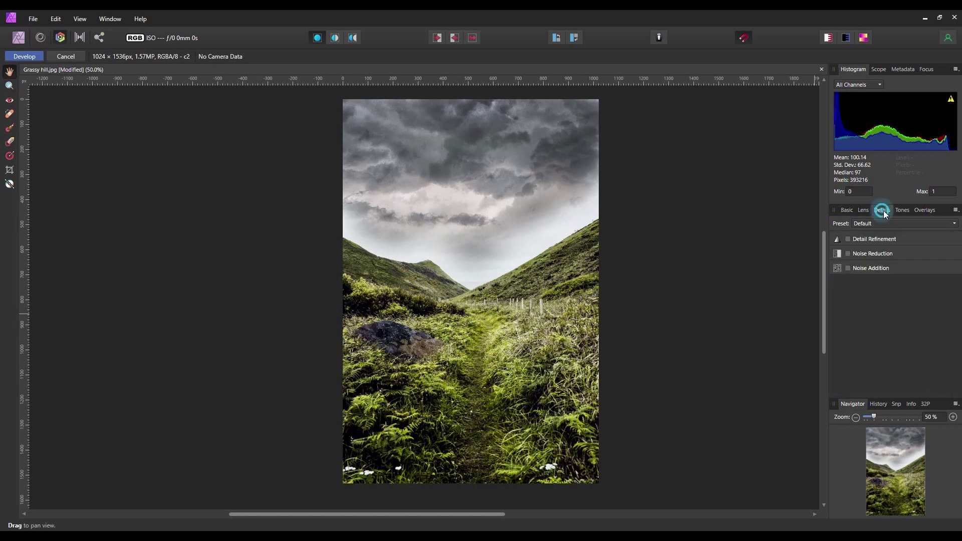
# - Enable Noise Addition at 26% Gaussian intensity, then apply the Develop changes
pyautogui.click(848, 268)
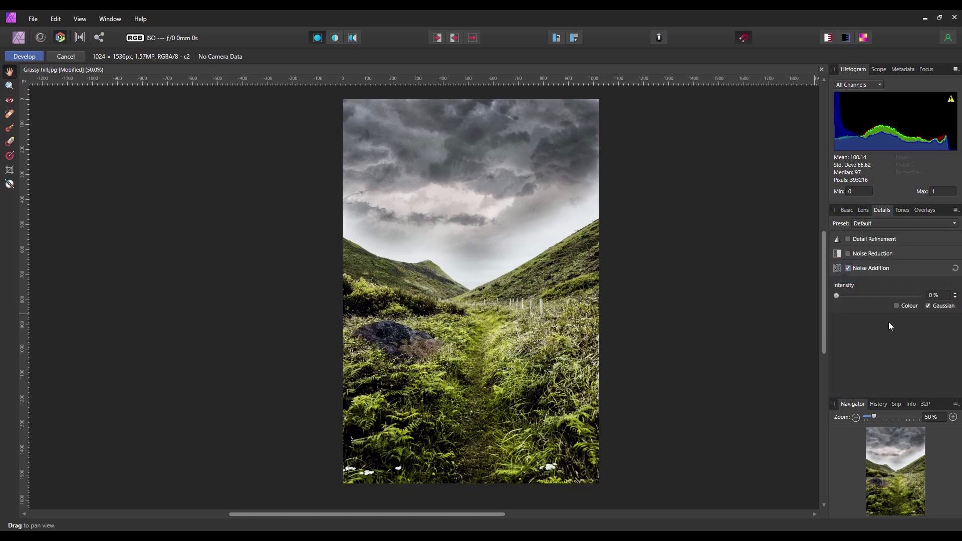
pyautogui.moveTo(836, 296); pyautogui.dragTo(858, 303)
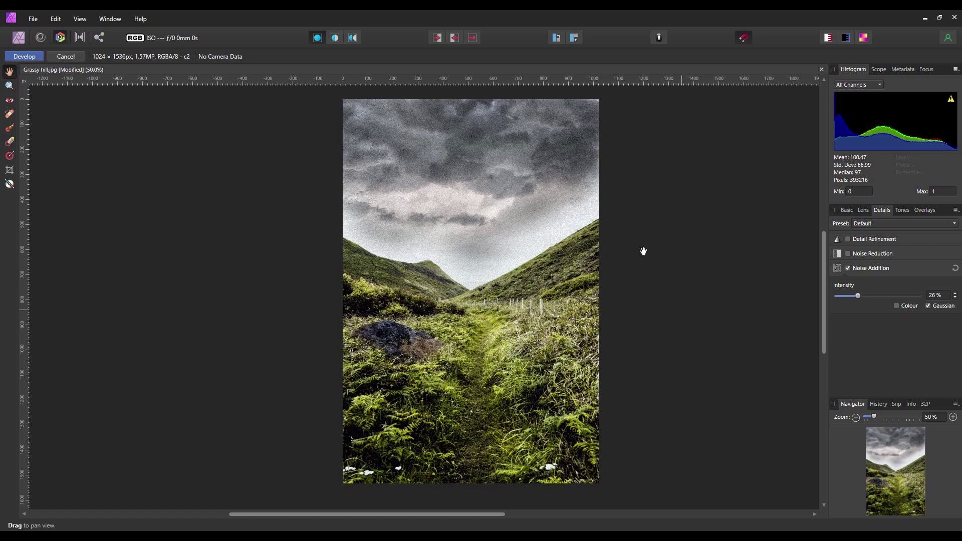
pyautogui.scroll(2, 672, 292)
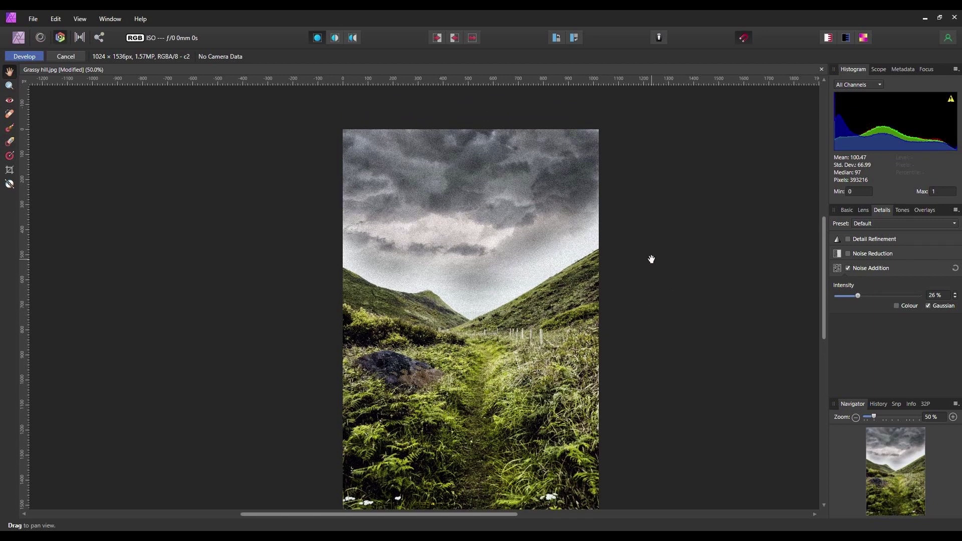
pyautogui.scroll(-1, 652, 259)
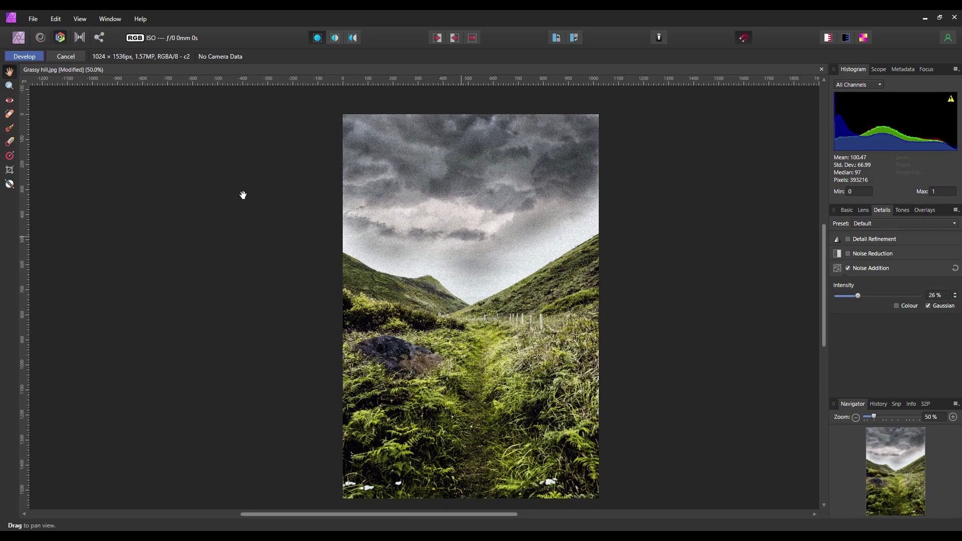
pyautogui.click(23, 56)
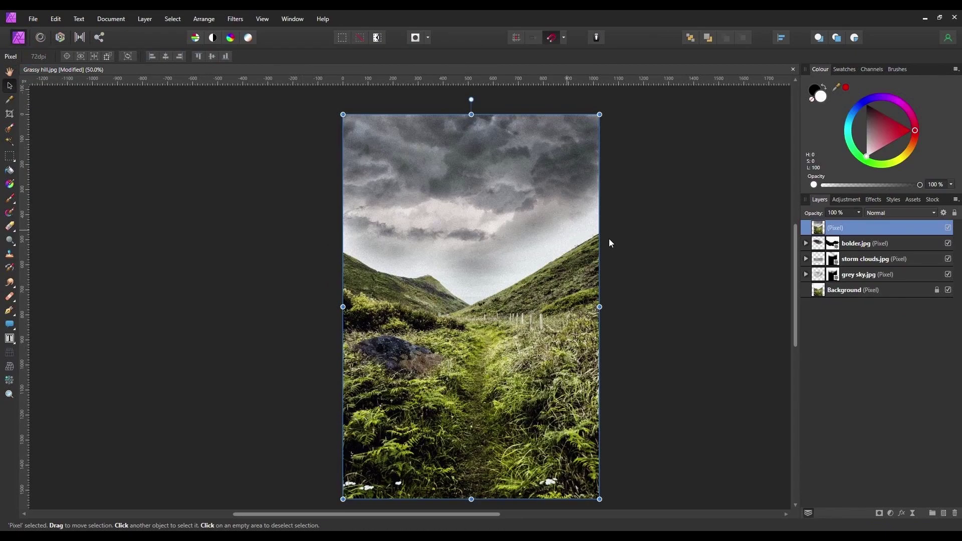
pyautogui.click(682, 332)
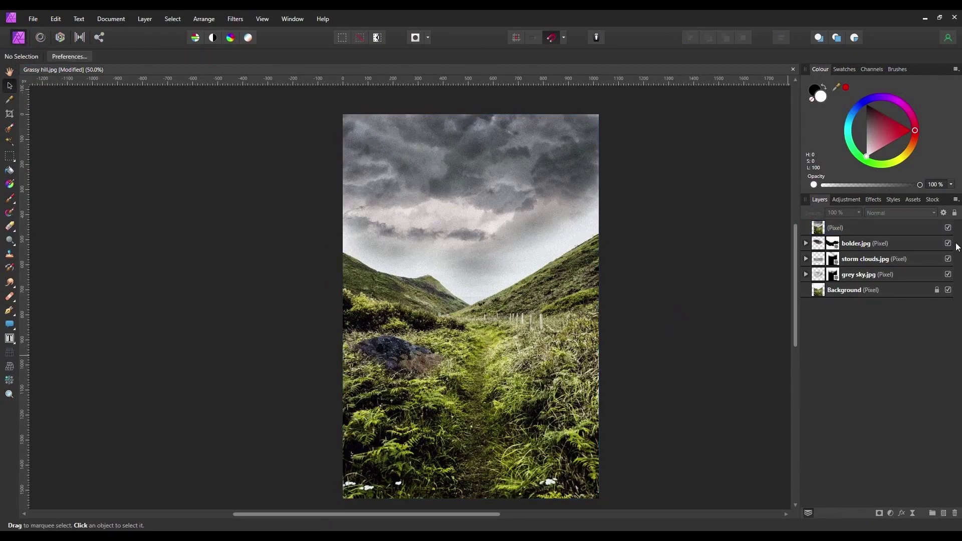
pyautogui.click(949, 228)
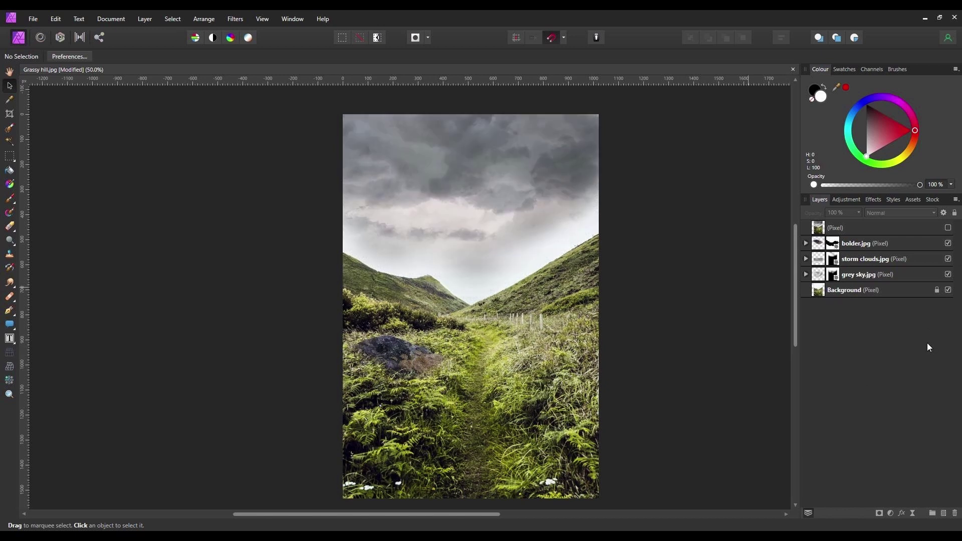
pyautogui.click(948, 228)
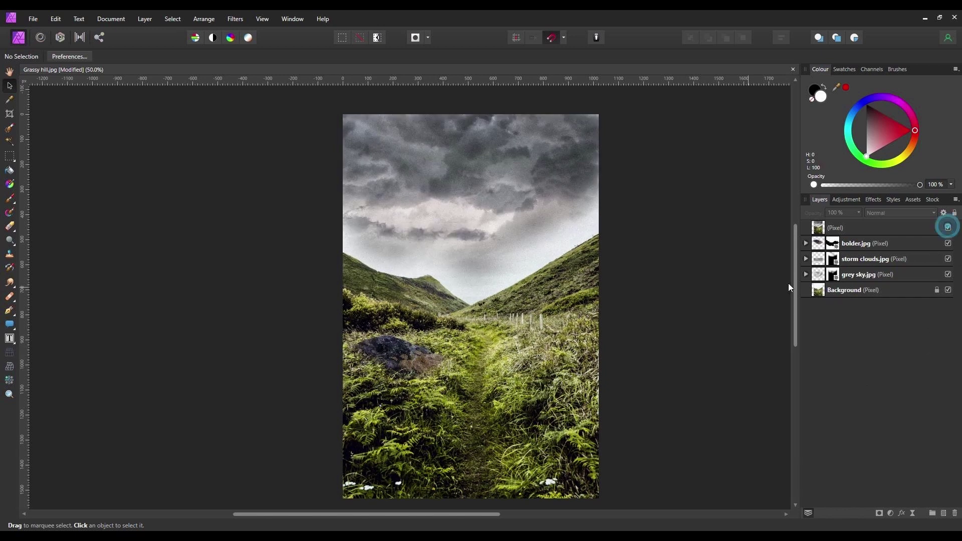